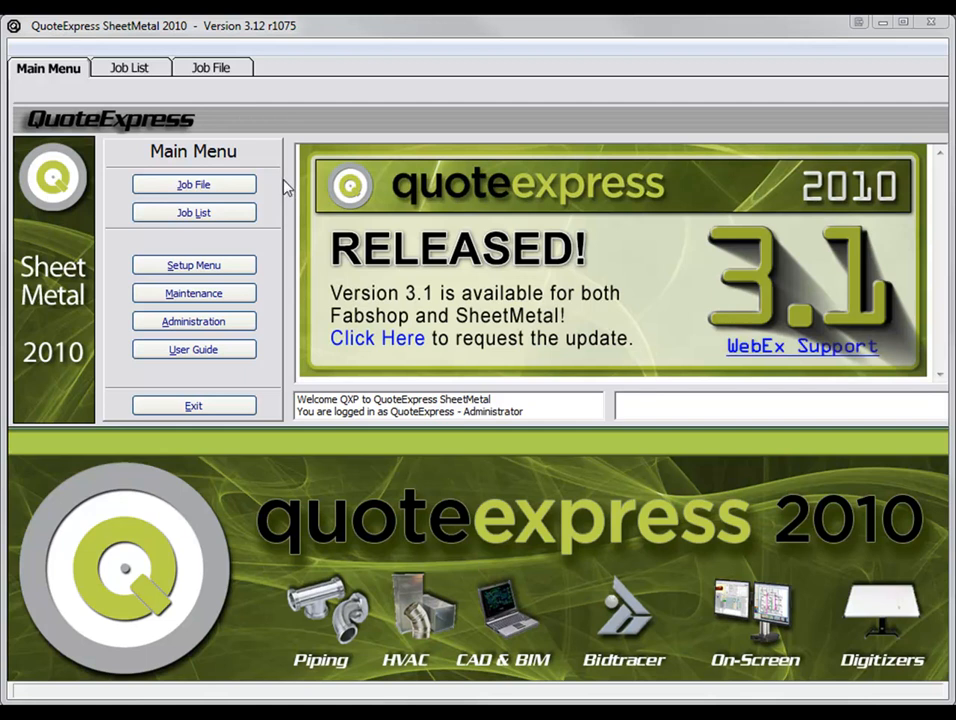
# Open the job file and start a new zone named SM M1 Takeoff.
pyautogui.click(243, 190)
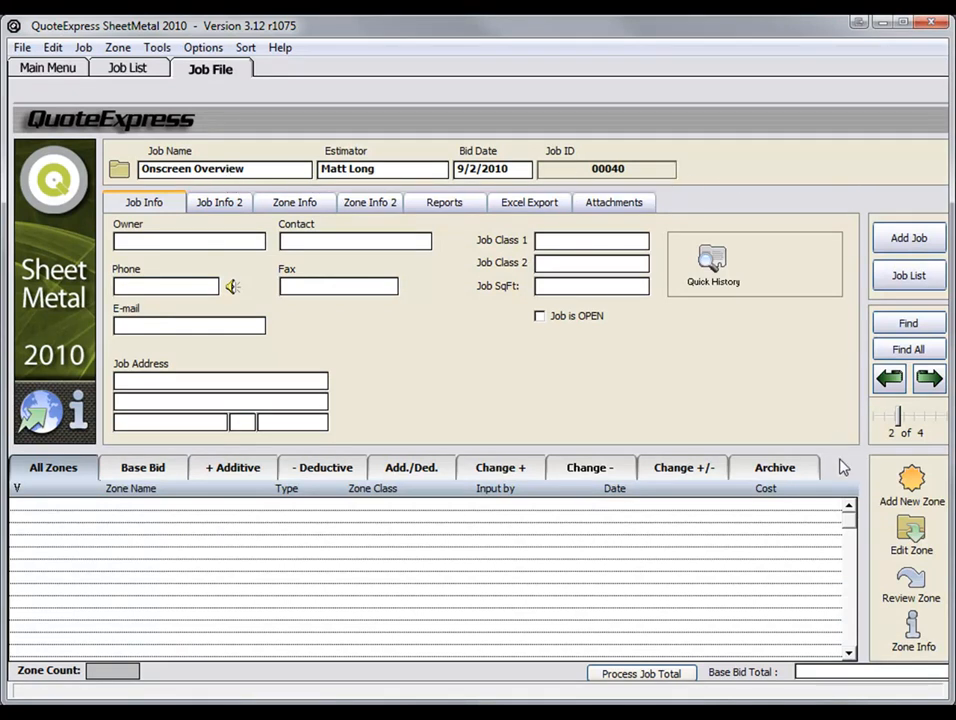
pyautogui.click(913, 487)
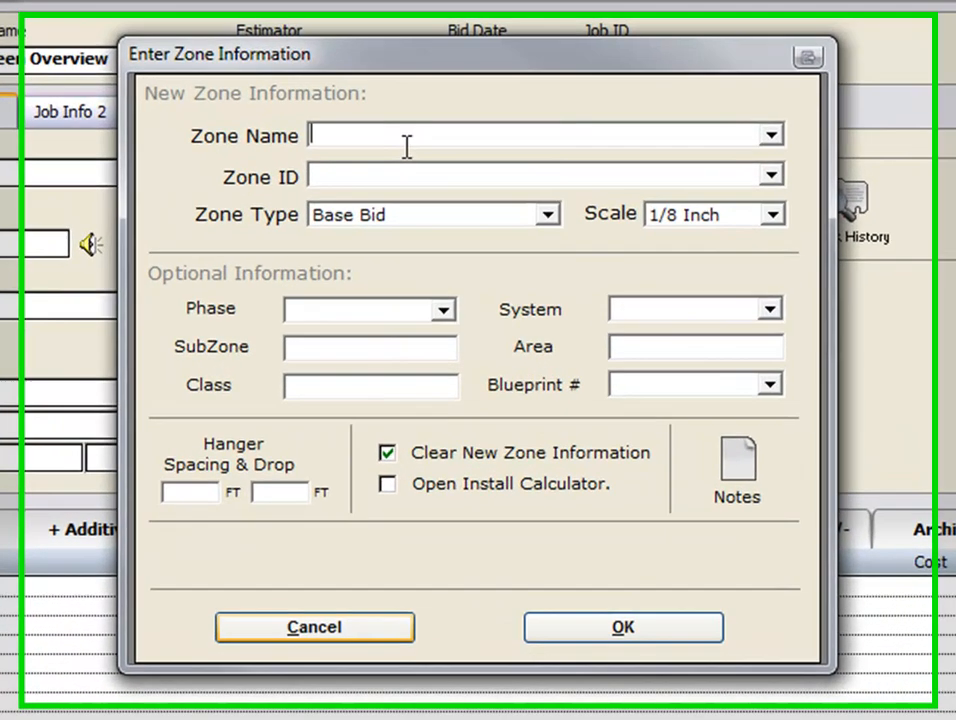
pyautogui.write('S')
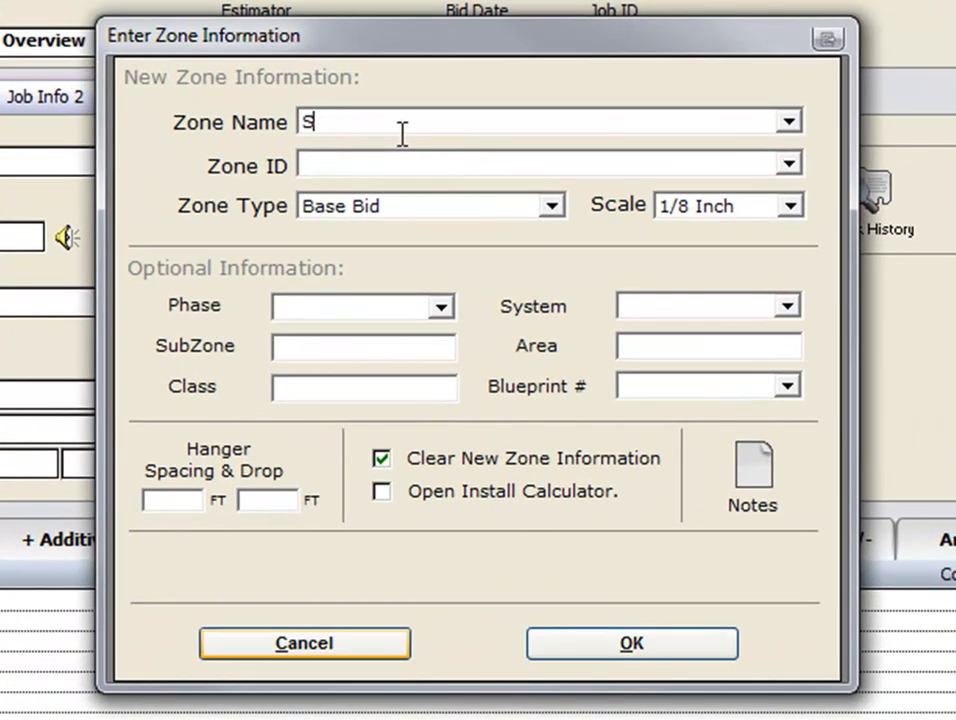
pyautogui.write('M M1 Takeoff')
# Set the new zone's SubZone to RTU 1 and its System to Supply, and confirm the zone.
pyautogui.click(363, 346)
pyautogui.write('RTU 1')
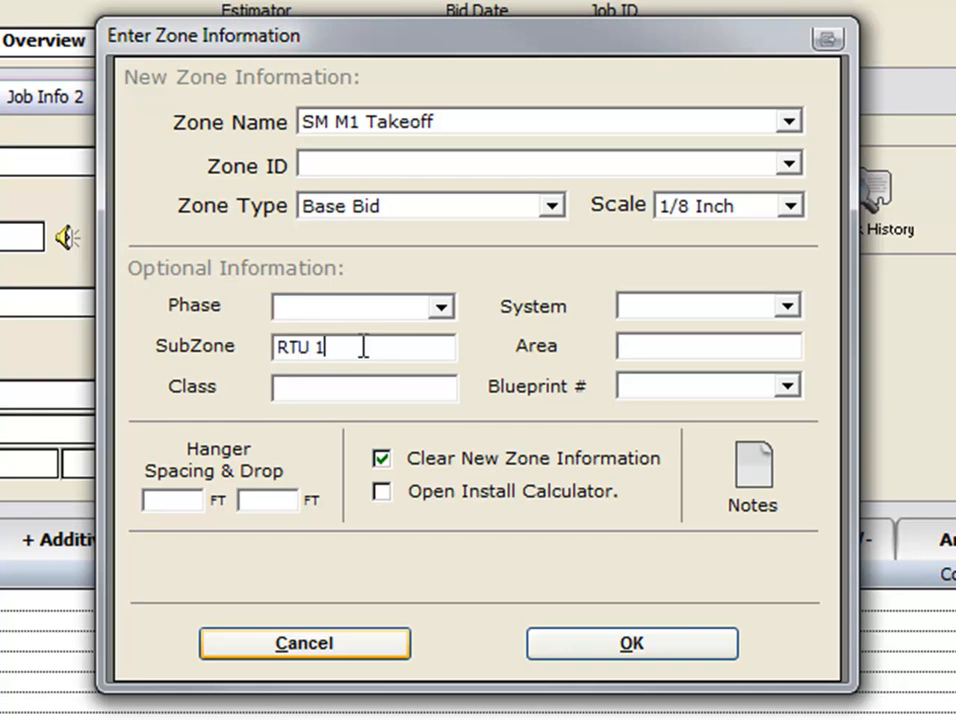
pyautogui.click(787, 307)
pyautogui.click(745, 352)
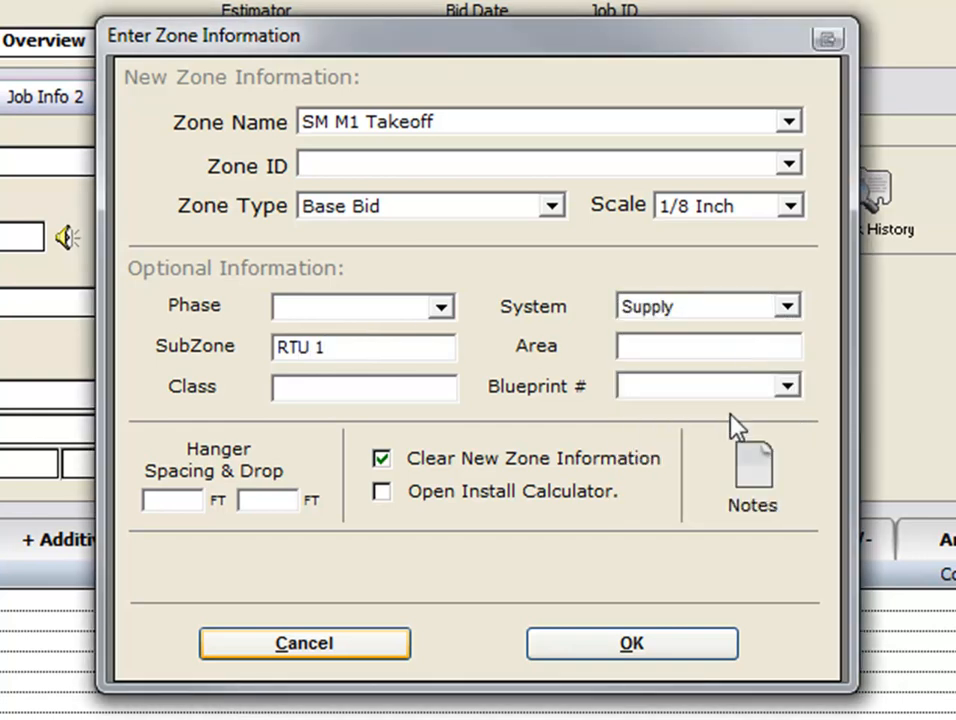
pyautogui.click(720, 648)
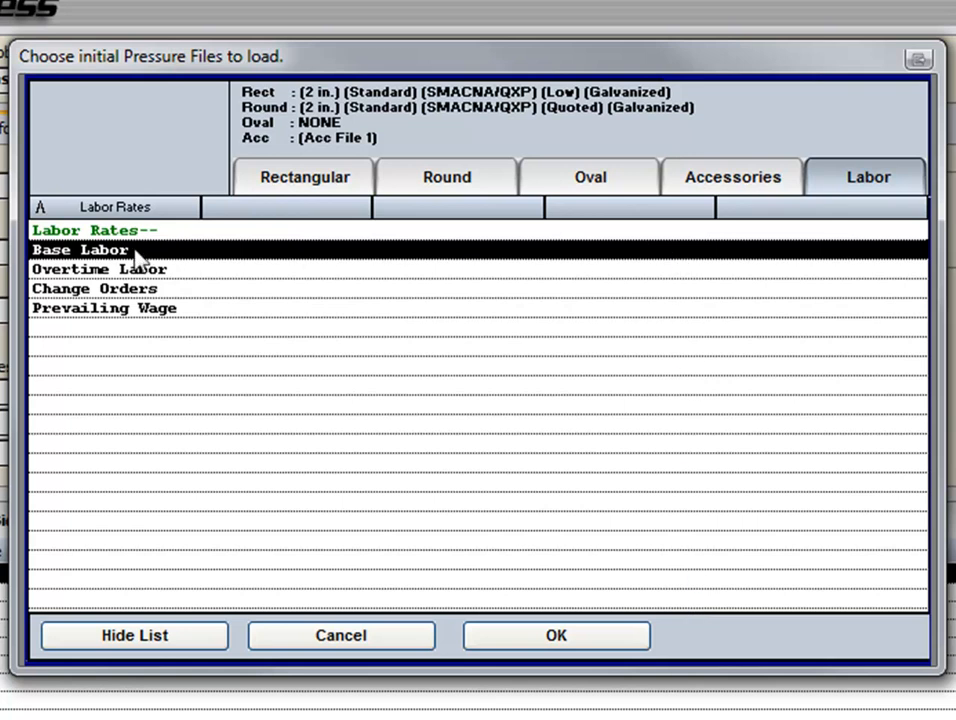
# Review the rectangular and round pressure files and accept the 2 in. Standard SMACNA/QXP Galvanized selections for the zone.
pyautogui.click(341, 186)
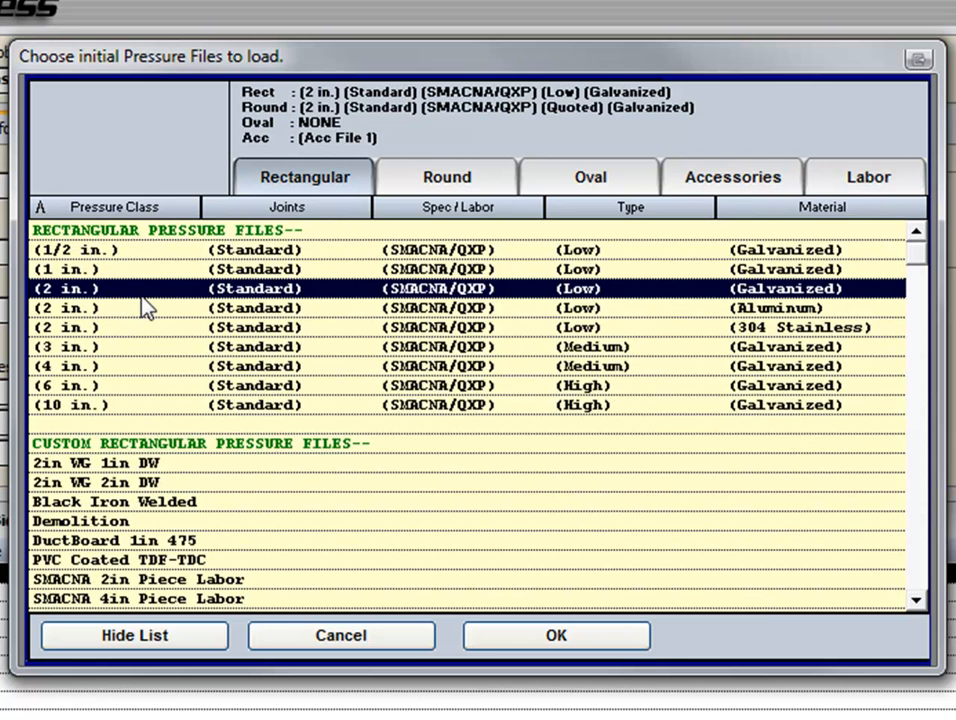
pyautogui.click(451, 180)
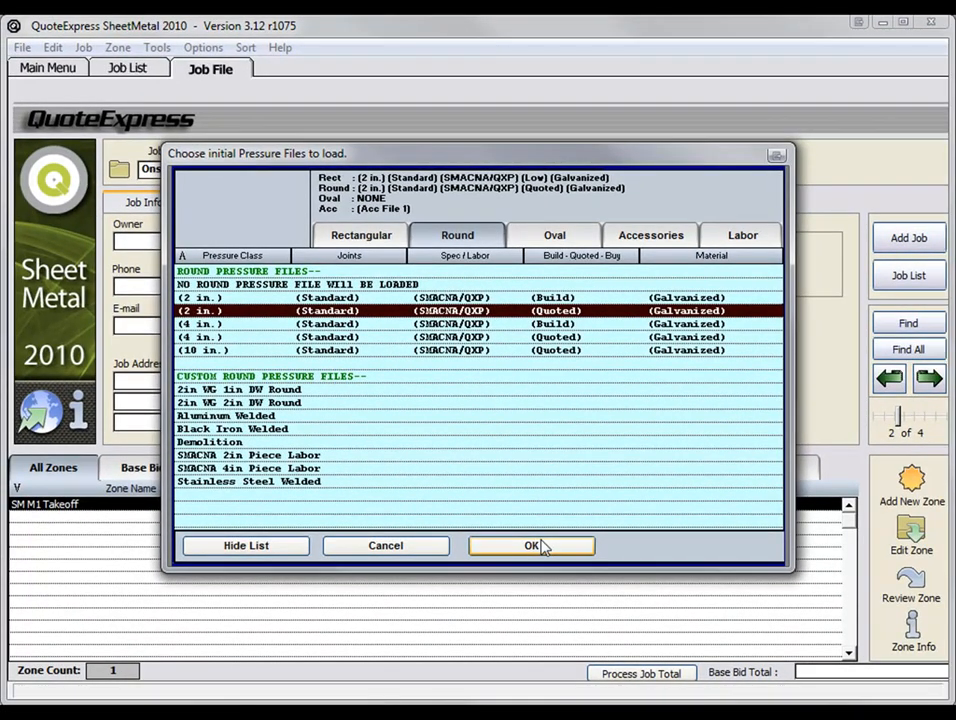
pyautogui.click(531, 546)
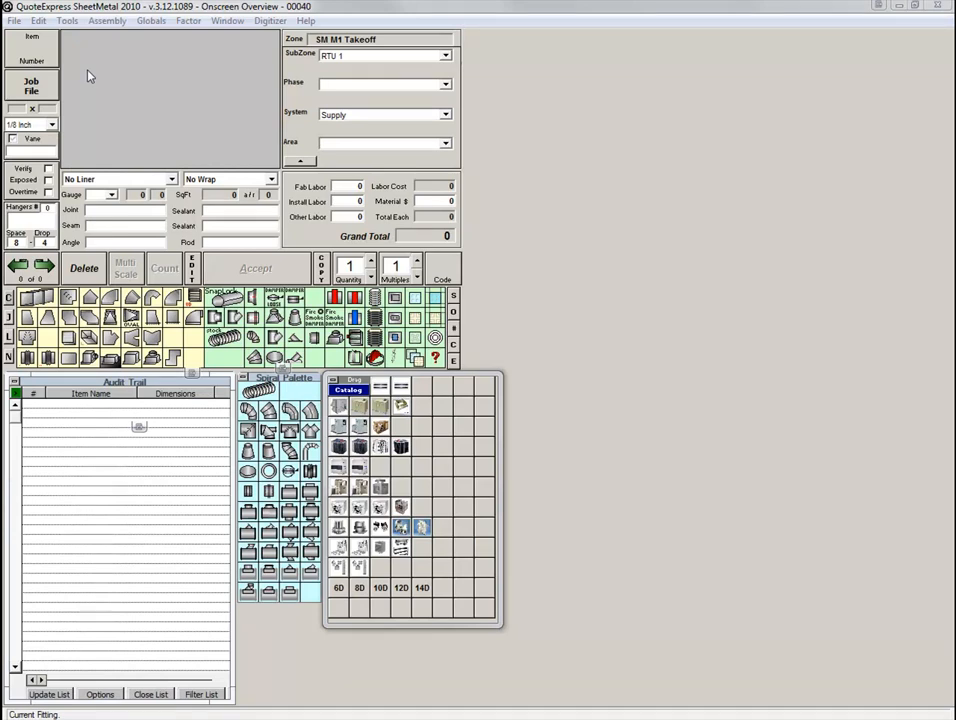
# Start Quote Express On-Screen and load the plan SM-Print-M1.pdf from the attachments folder.
pyautogui.click(68, 21)
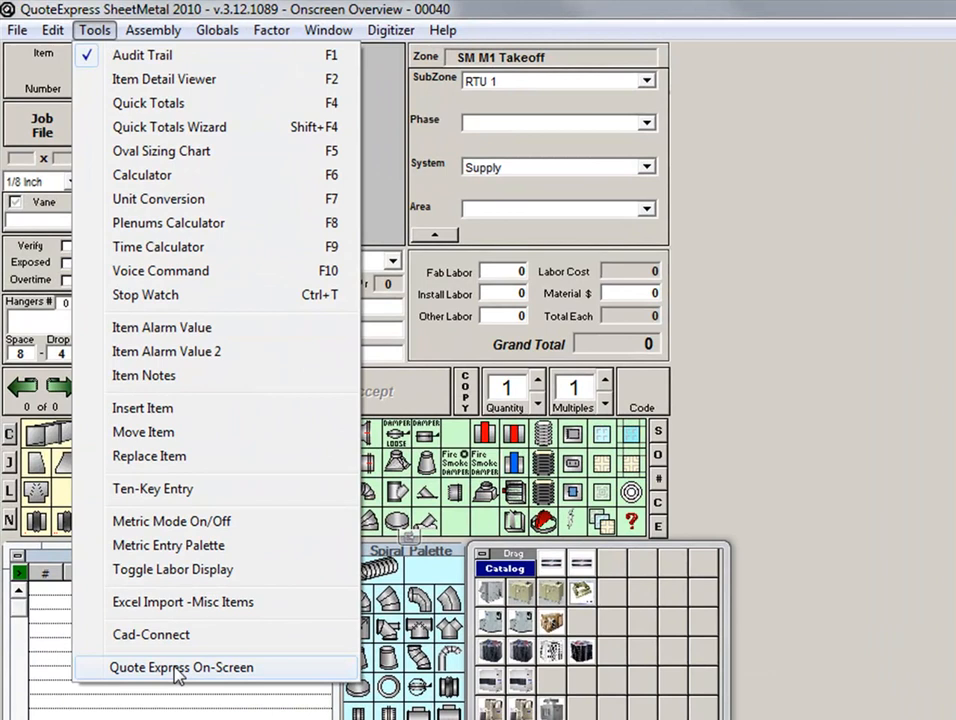
pyautogui.click(174, 670)
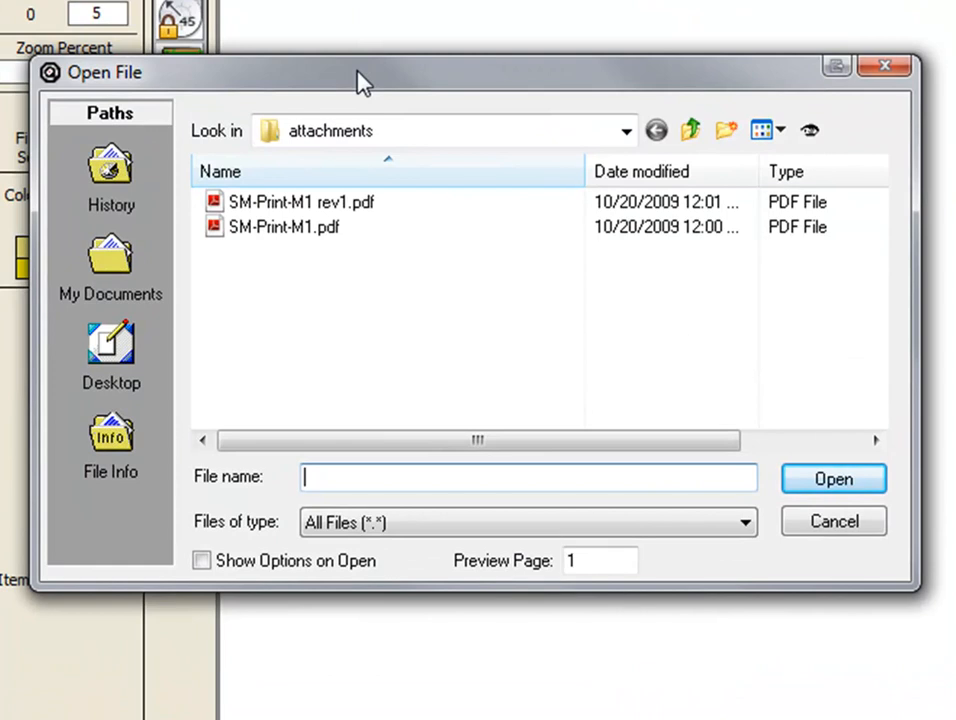
pyautogui.click(330, 230)
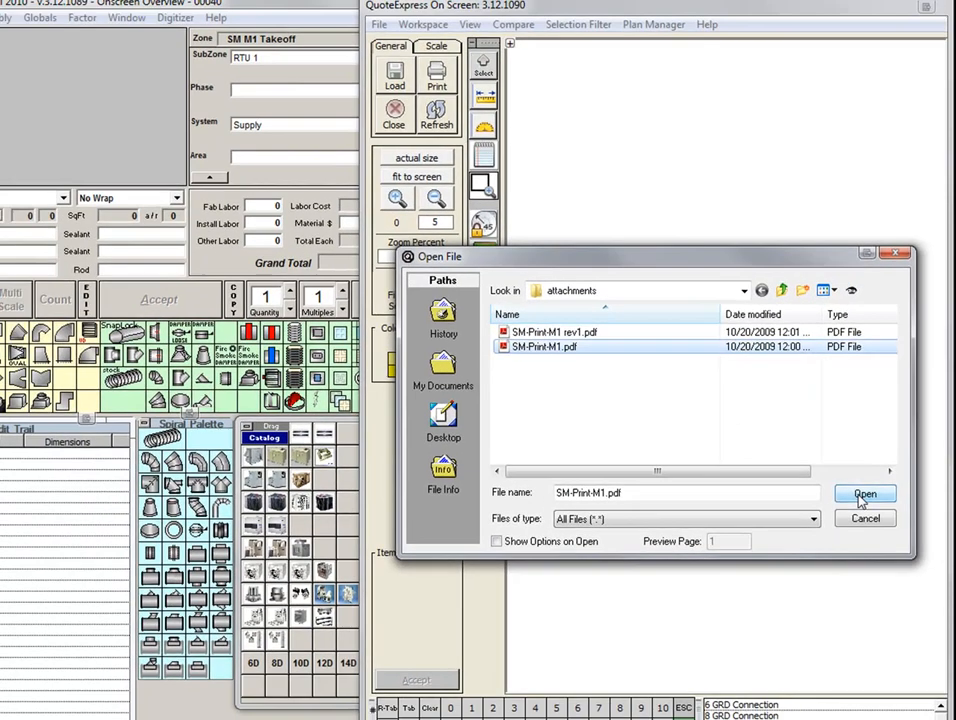
pyautogui.click(848, 489)
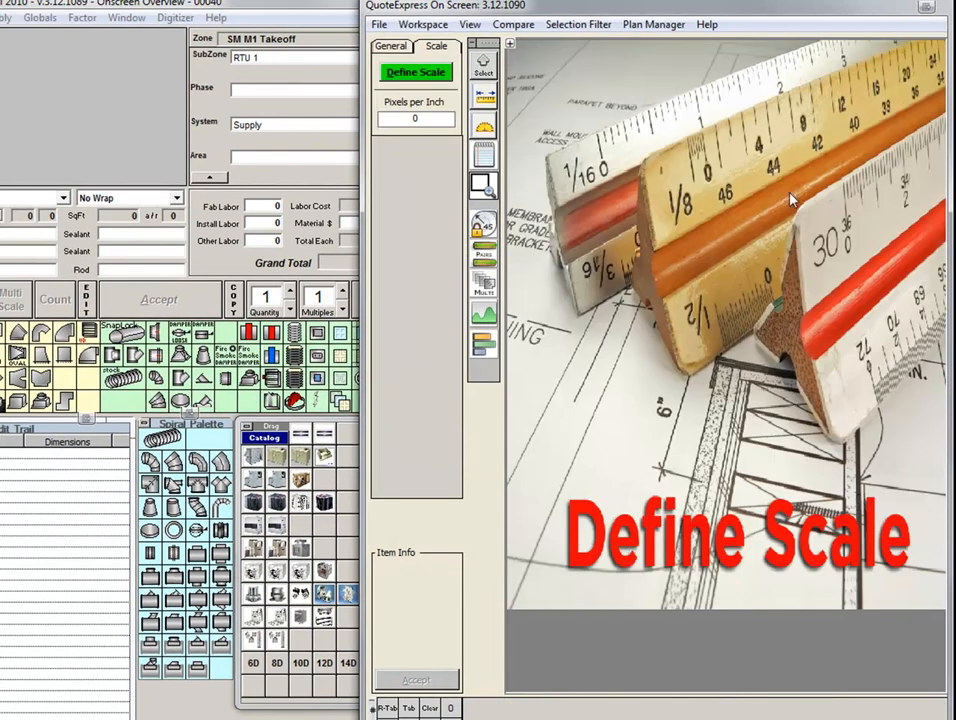
# Define the plan scale by measuring across the diffuser on the 8-inch branch below the angled 20x16 duct as 24 inches.
pyautogui.click(430, 74)
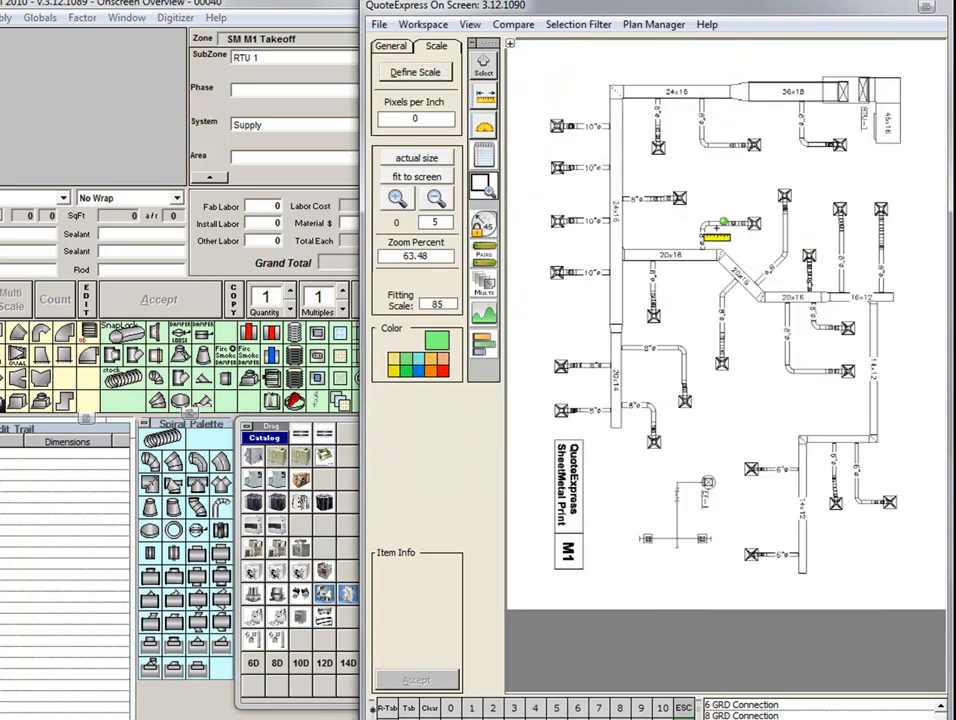
pyautogui.scroll(3, 716, 230)
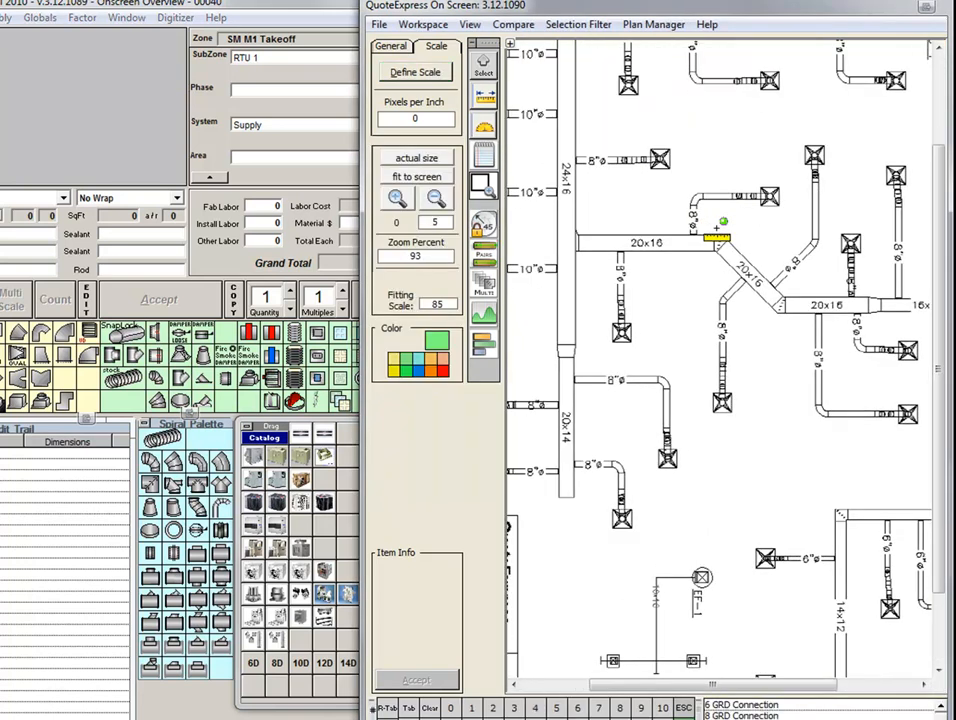
pyautogui.scroll(2, 716, 229)
pyautogui.scroll(3, 716, 229)
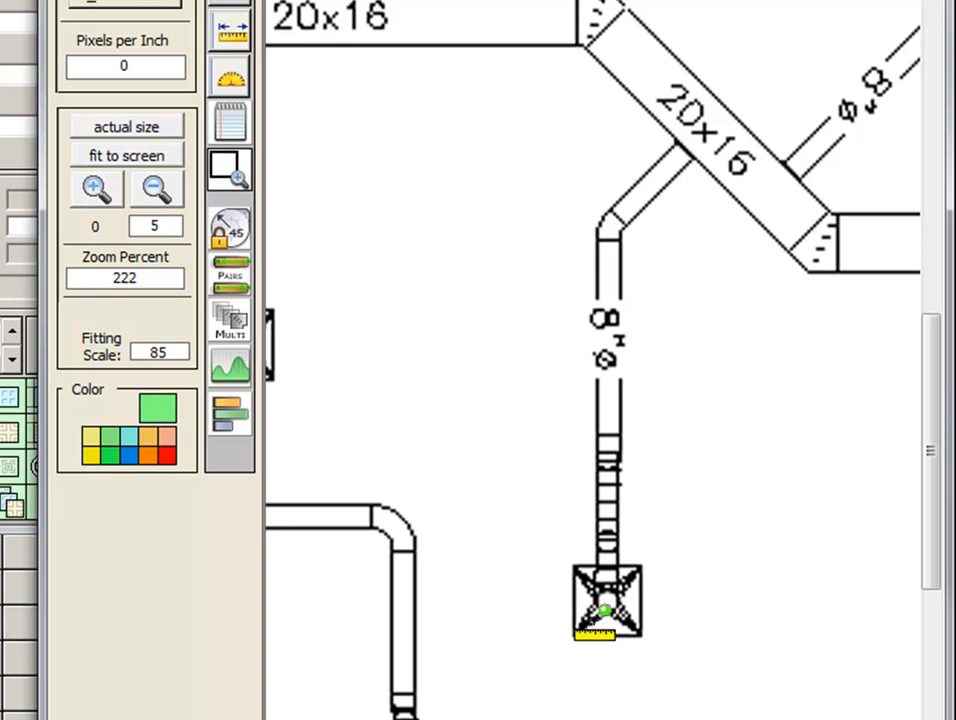
pyautogui.click(573, 596)
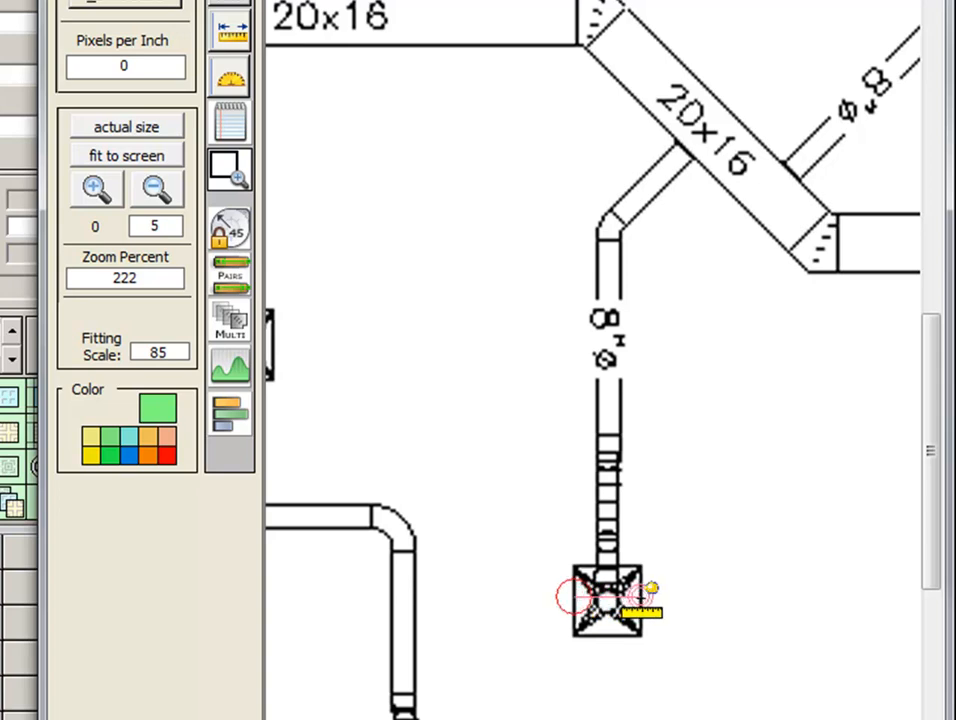
pyautogui.click(640, 597)
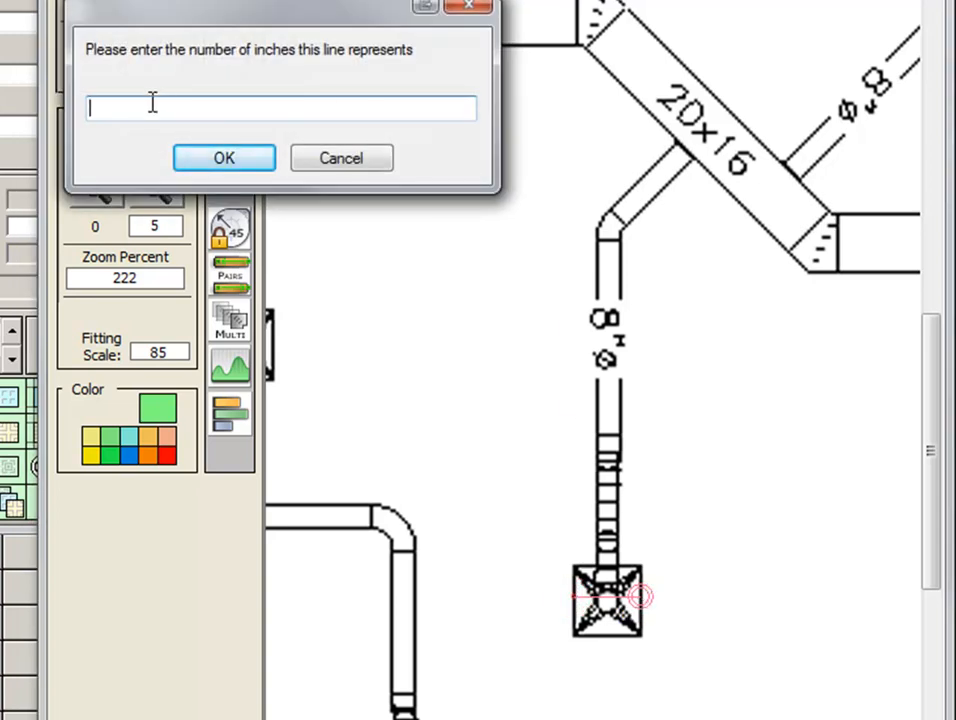
pyautogui.write('24')
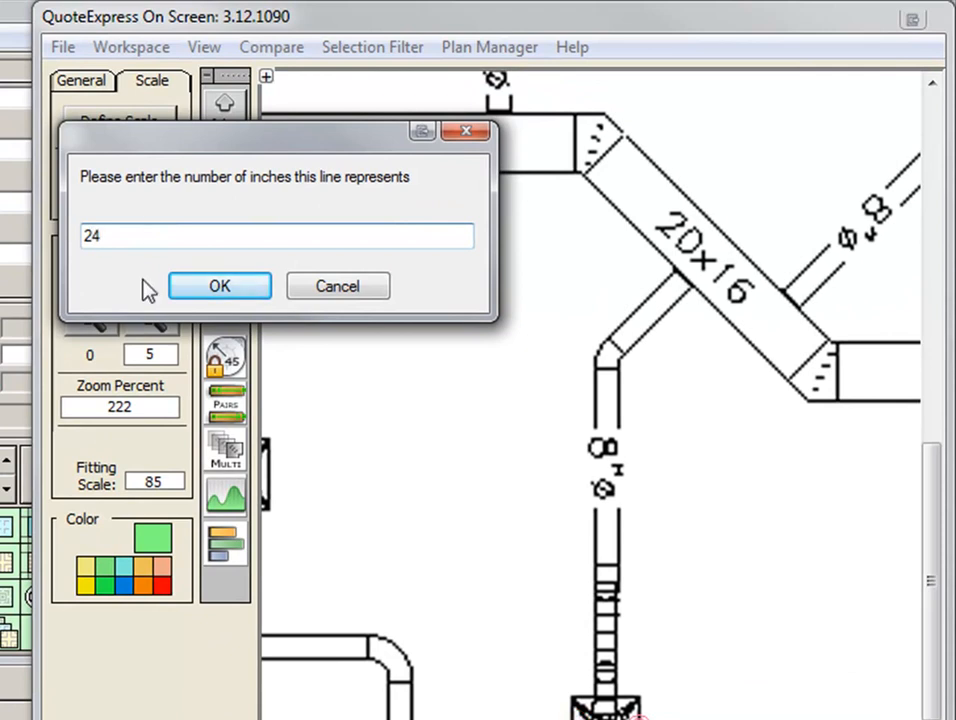
pyautogui.click(203, 286)
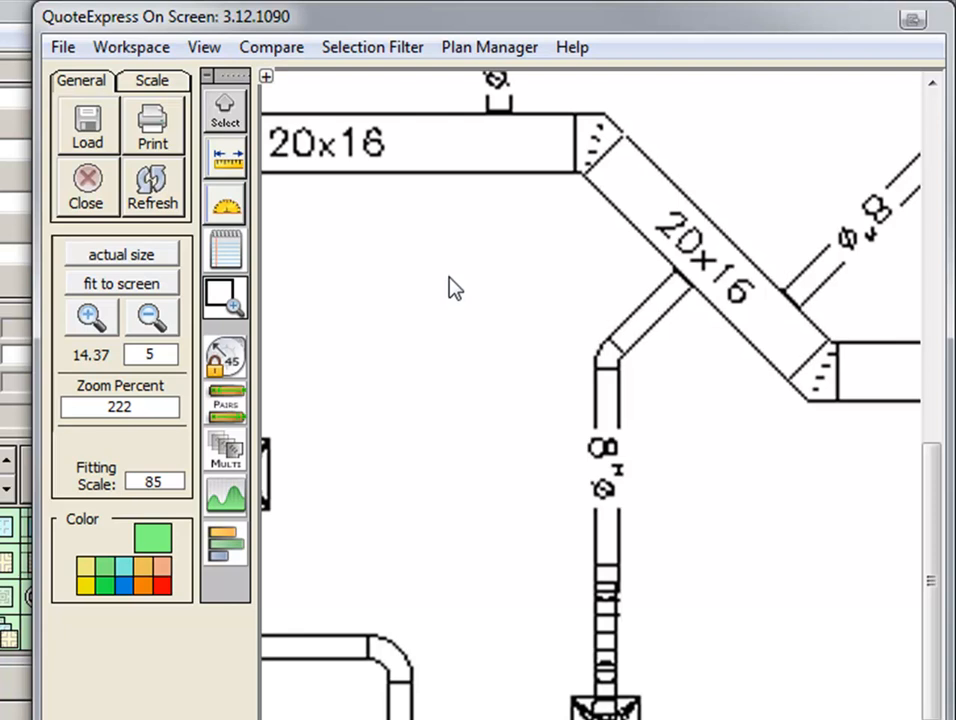
# Add a 7.5 Ton RTU Economizer - Curb from the catalog's Package Roof Top Units group and mark it above RTU-1 on the plan.
pyautogui.click(120, 285)
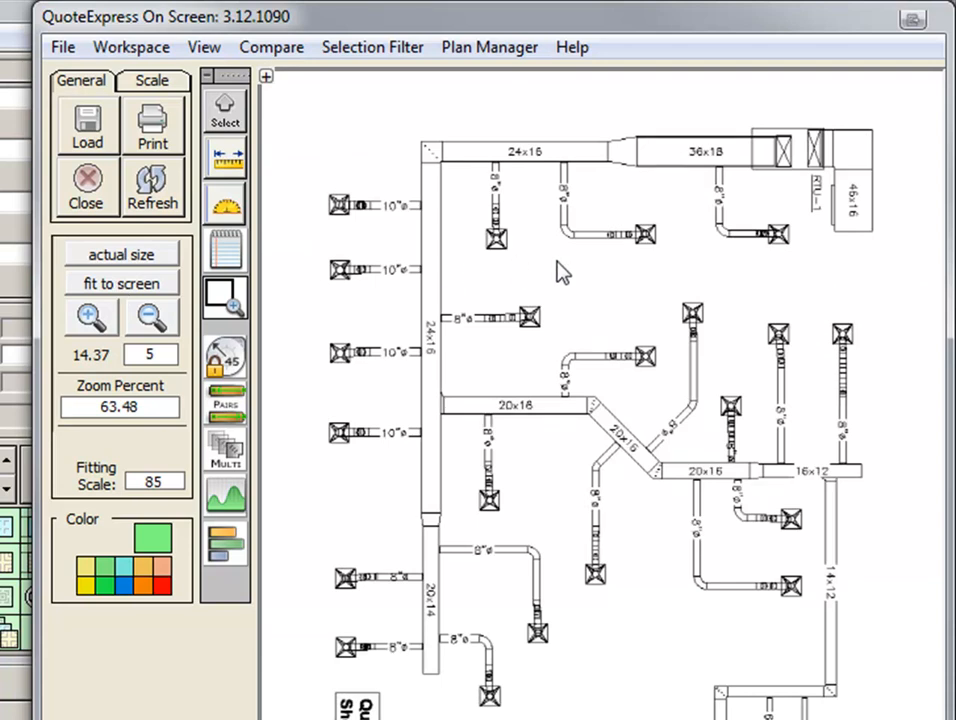
pyautogui.click(233, 292)
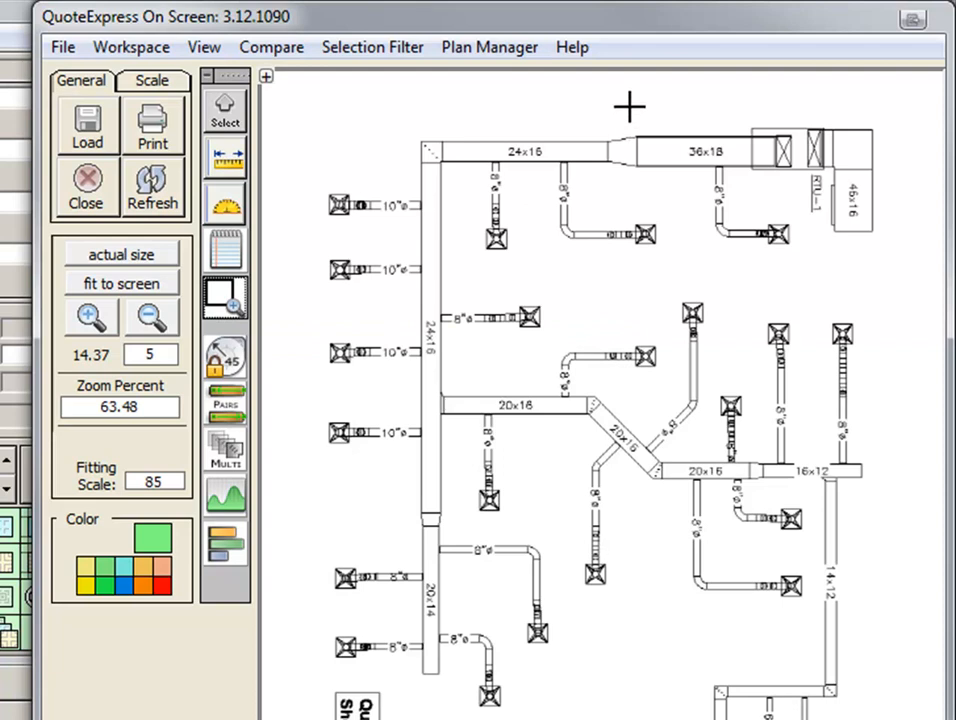
pyautogui.moveTo(601, 97); pyautogui.dragTo(895, 263)
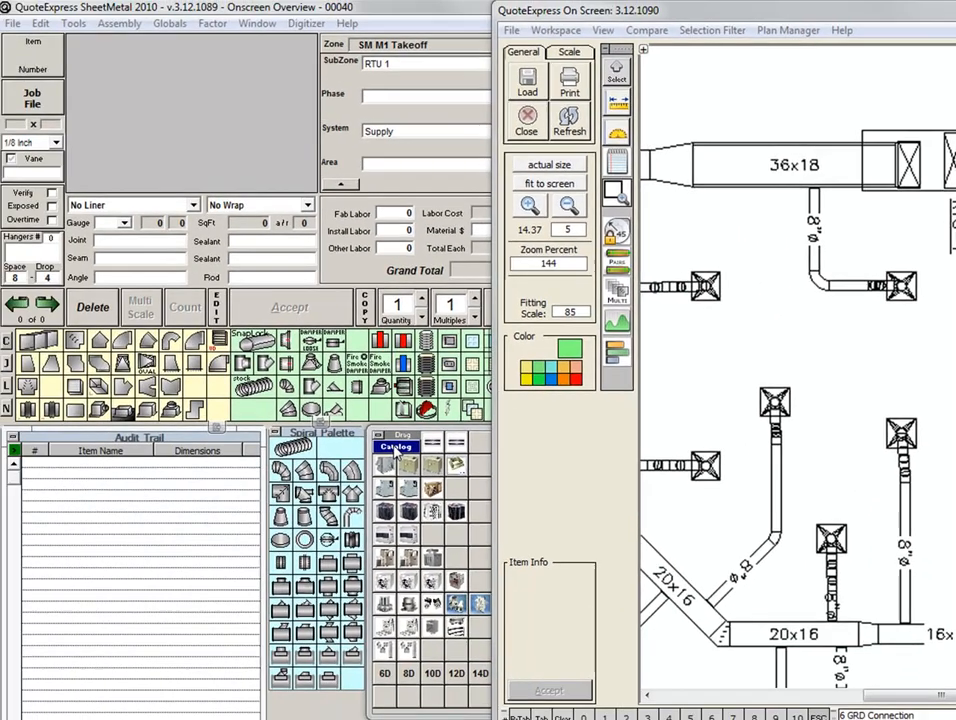
pyautogui.click(397, 451)
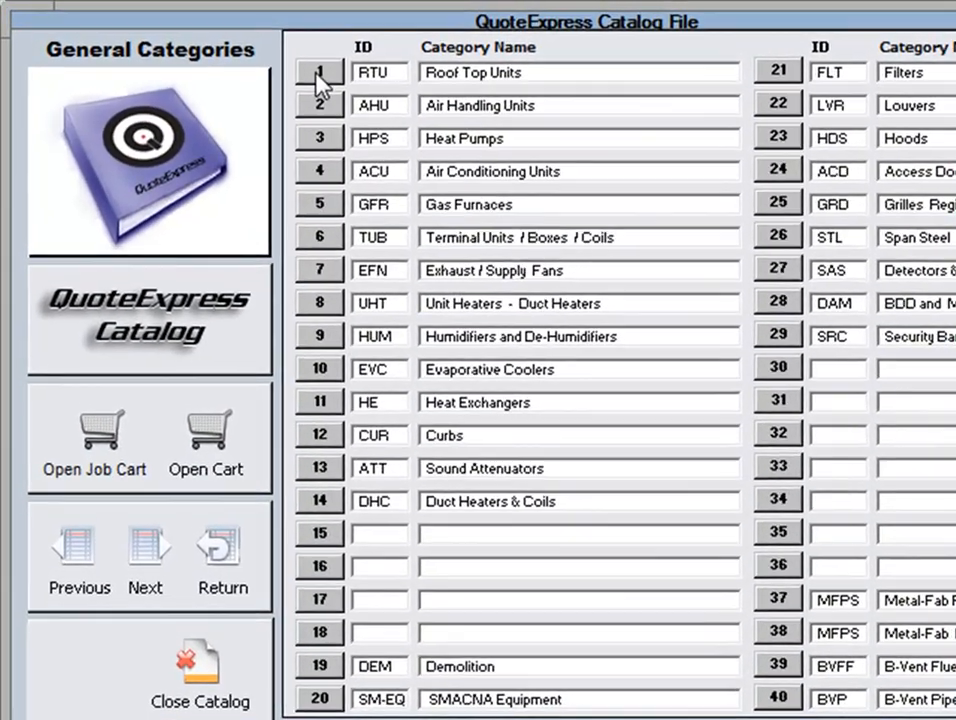
pyautogui.click(318, 74)
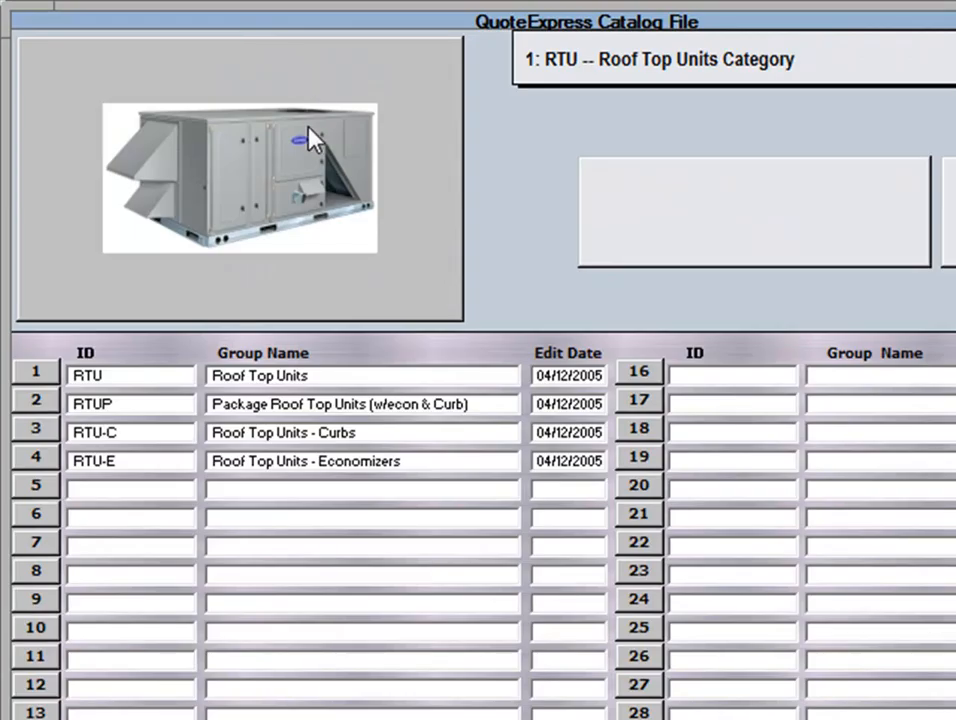
pyautogui.click(40, 400)
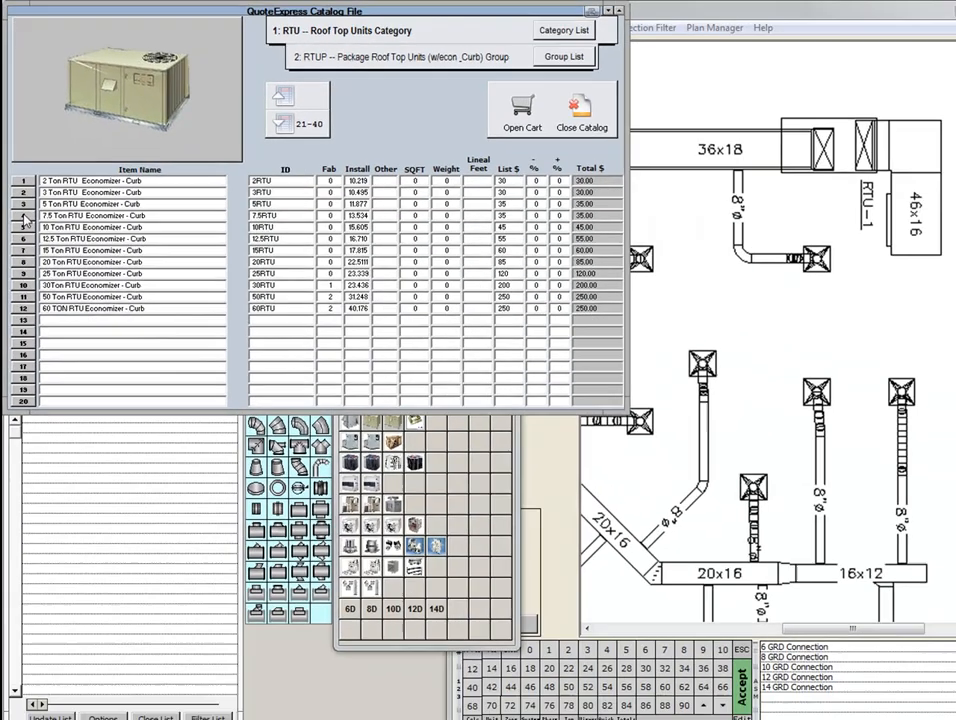
pyautogui.click(40, 418)
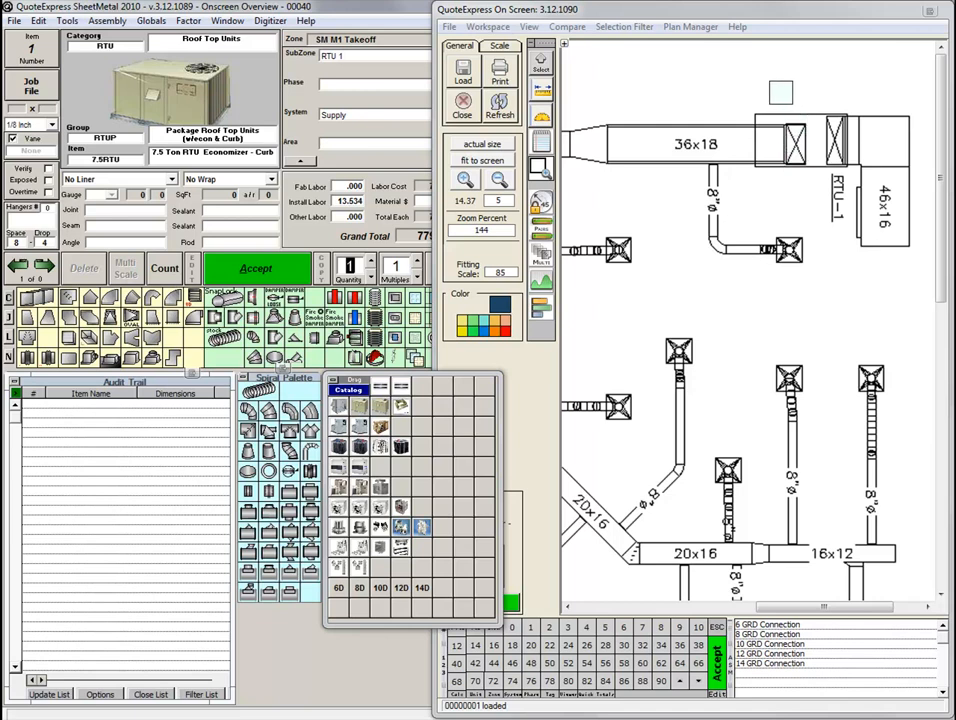
pyautogui.click(778, 89)
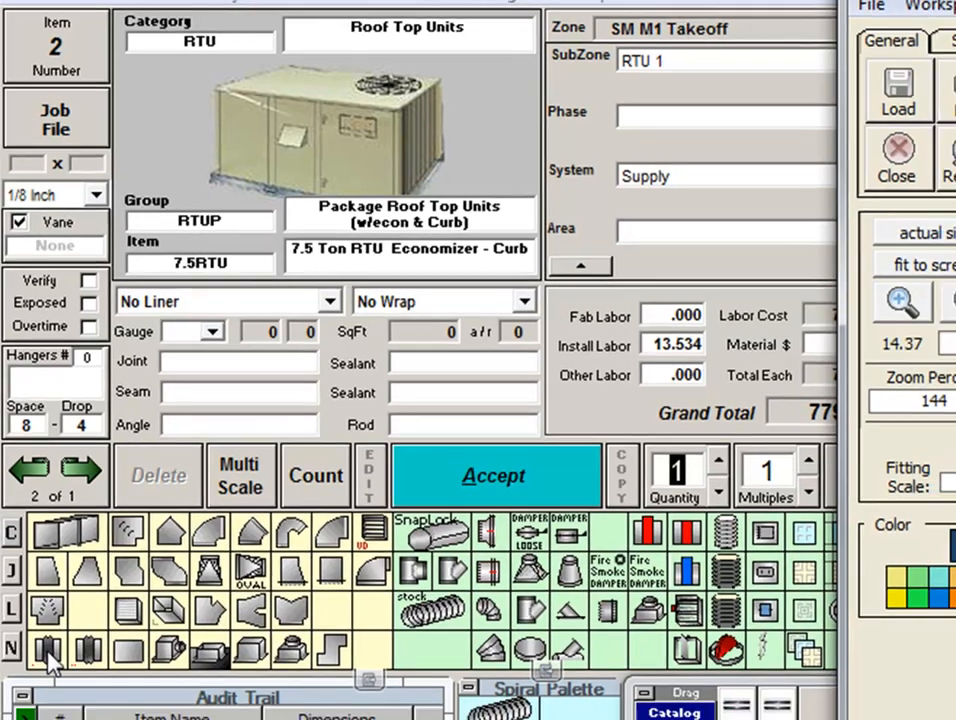
# Place a 36x18 Duro Dyne Neoprene - JBX canvas connection with 1 Inch Liner at RTU-1 on the plan.
pyautogui.click(47, 665)
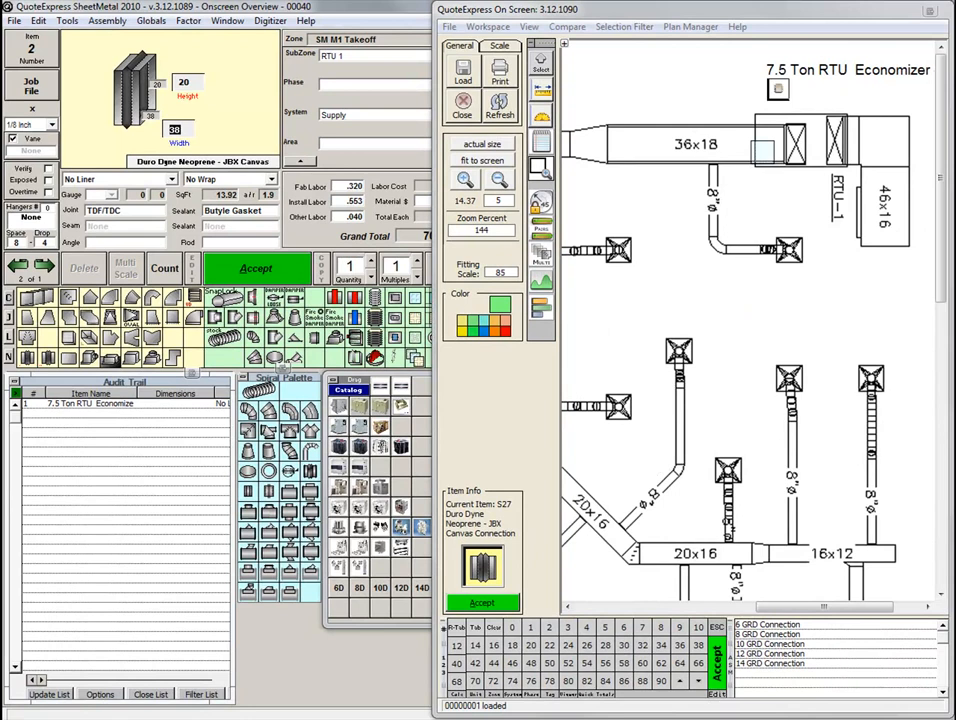
pyautogui.click(680, 647)
pyautogui.click(512, 645)
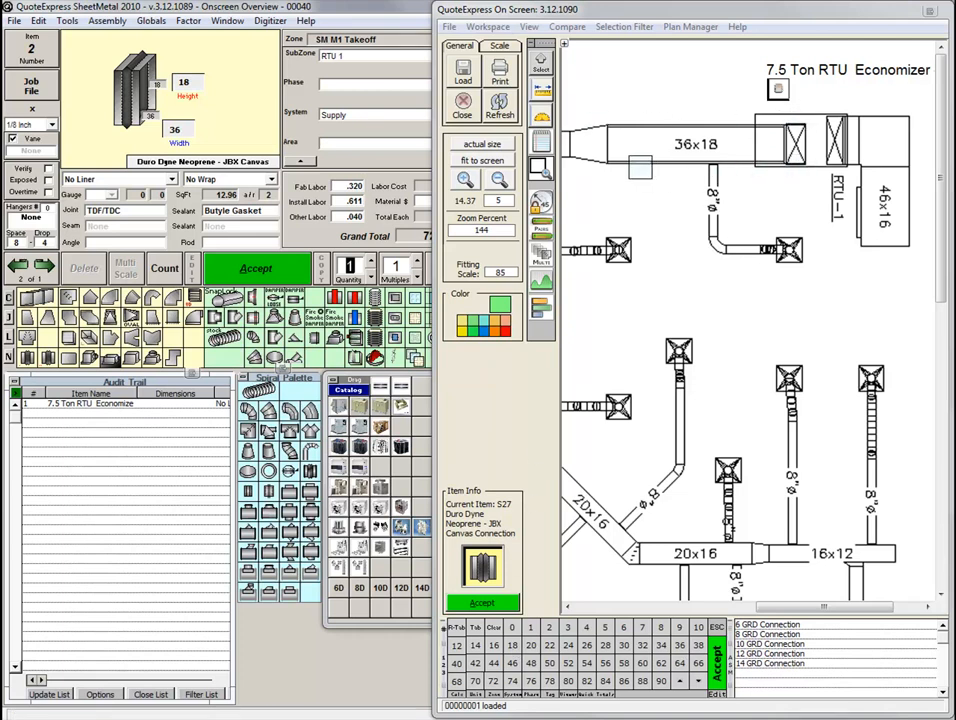
pyautogui.click(105, 180)
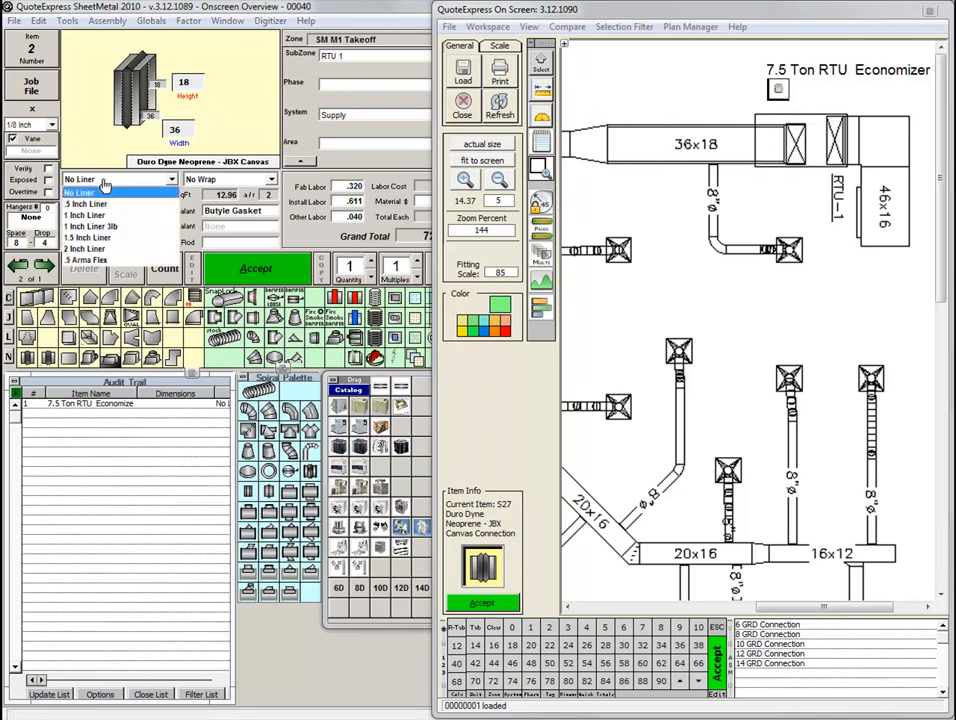
pyautogui.click(101, 215)
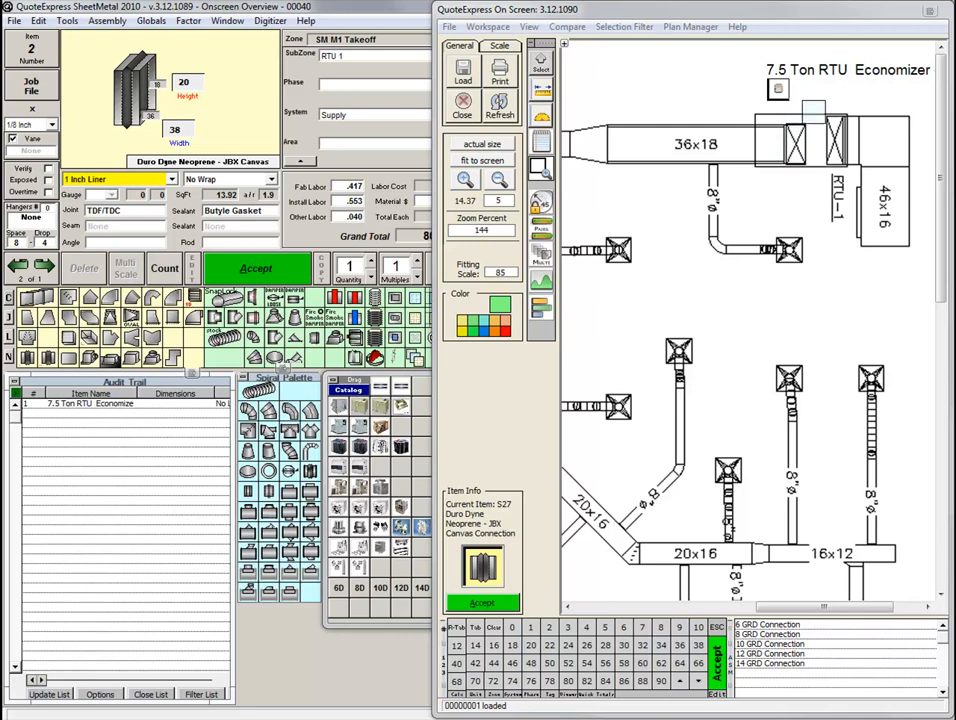
pyautogui.click(812, 110)
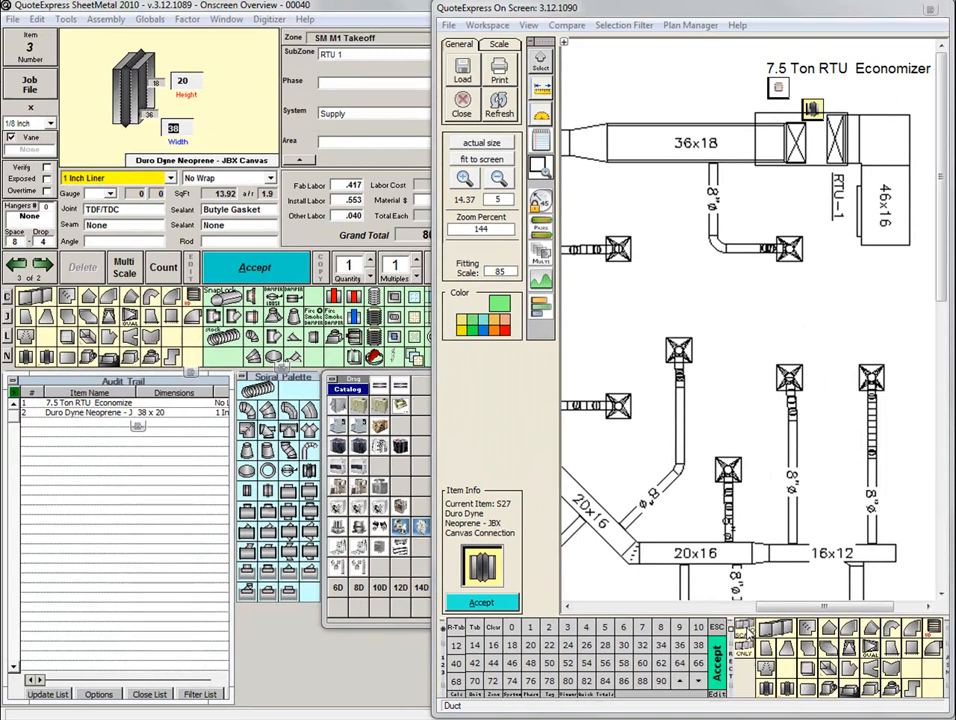
# Place an unscaled 6-foot rectangular duct at RTU-1, just below the canvas connection marker.
pyautogui.click(540, 548)
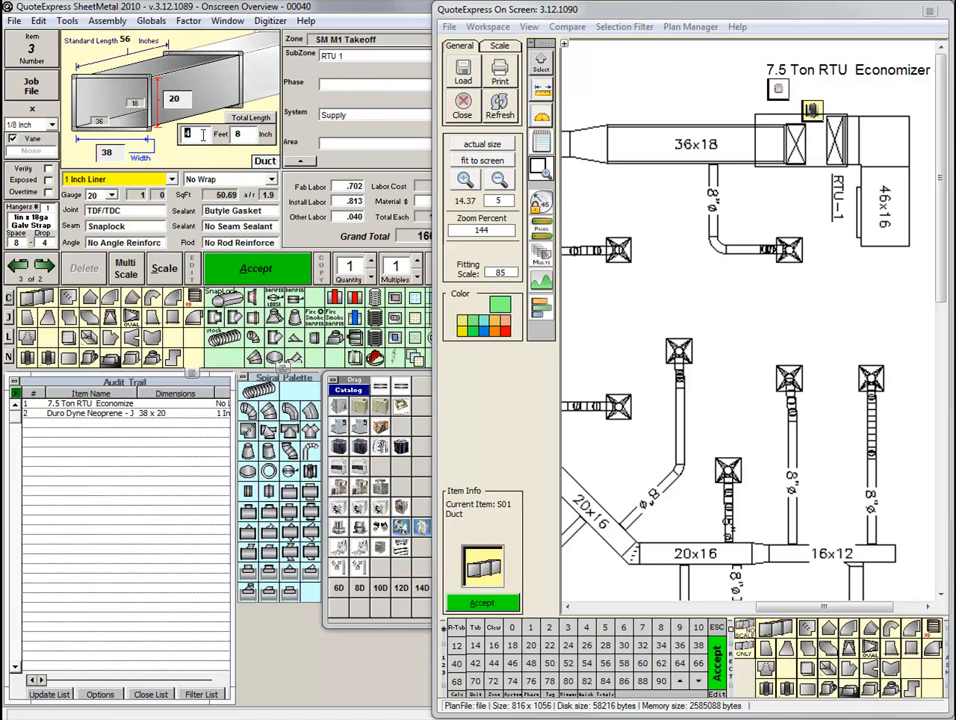
pyautogui.click(624, 628)
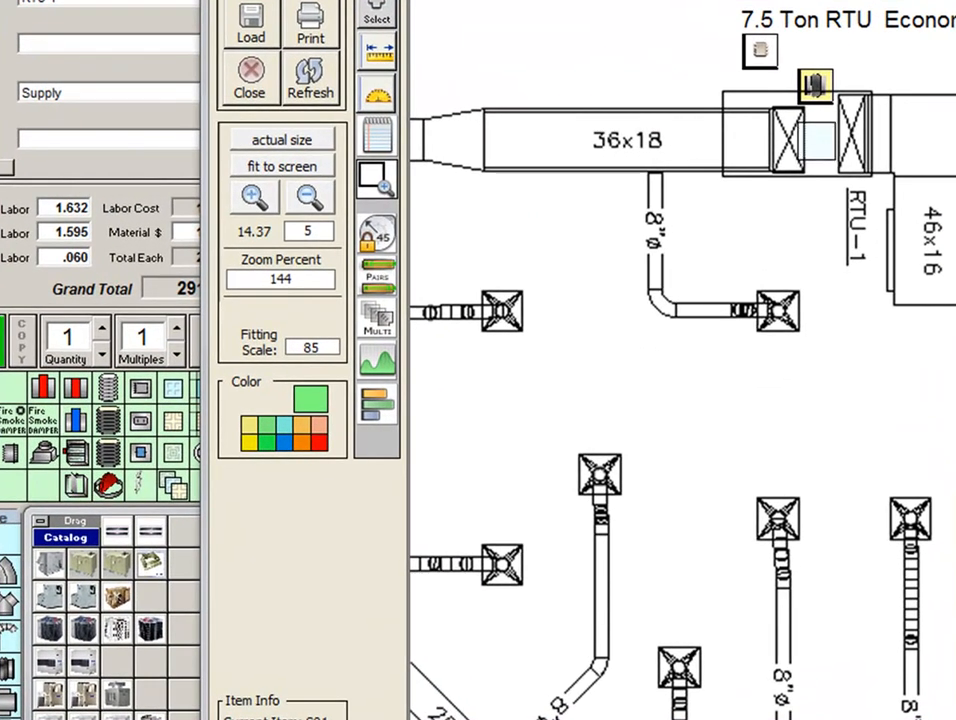
pyautogui.click(815, 118)
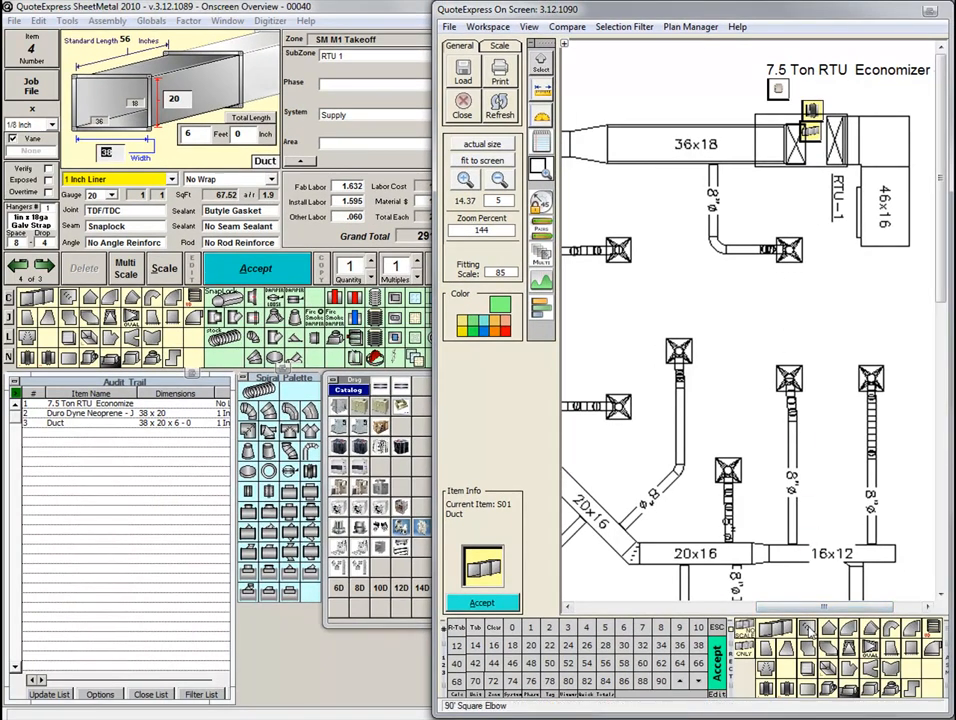
# Place a 90' Square Elbow with width and height swapped, 18 wide by 36 high, below the drop duct marker at RTU-1.
pyautogui.click(806, 628)
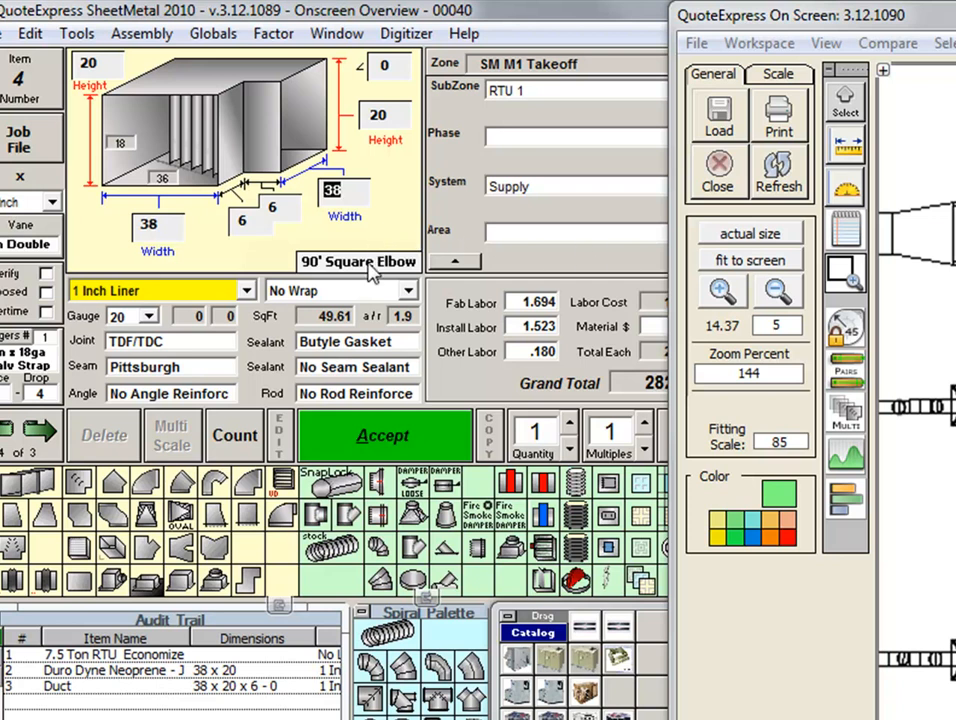
pyautogui.click(313, 264)
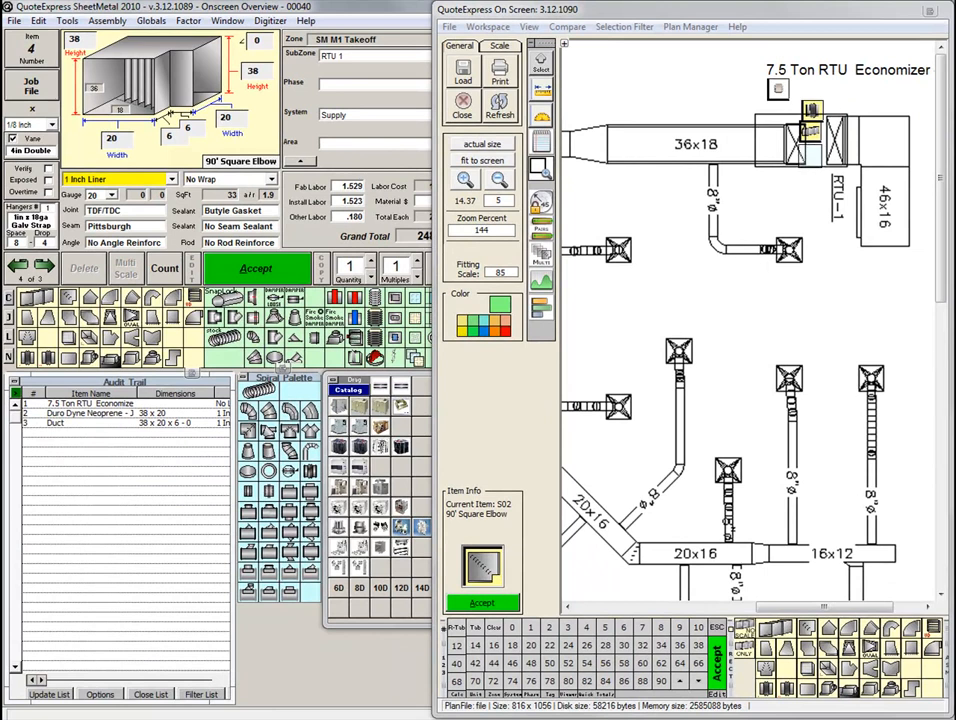
pyautogui.click(814, 153)
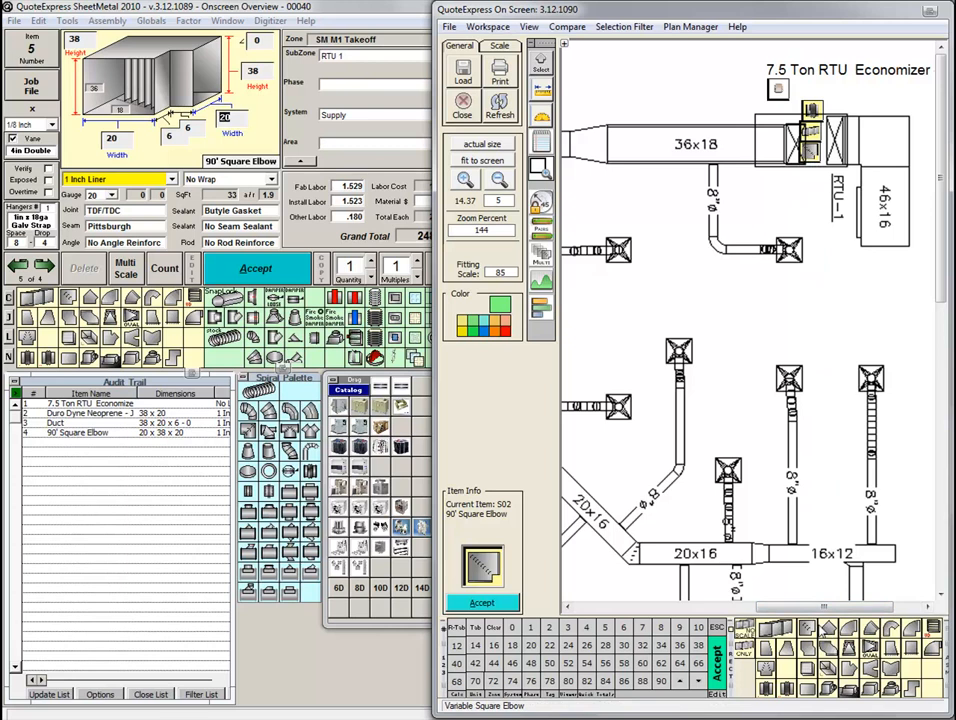
# Trace the 36x18 duct run from RTU-1 to the transition, about 14.5 ft long.
pyautogui.click(784, 628)
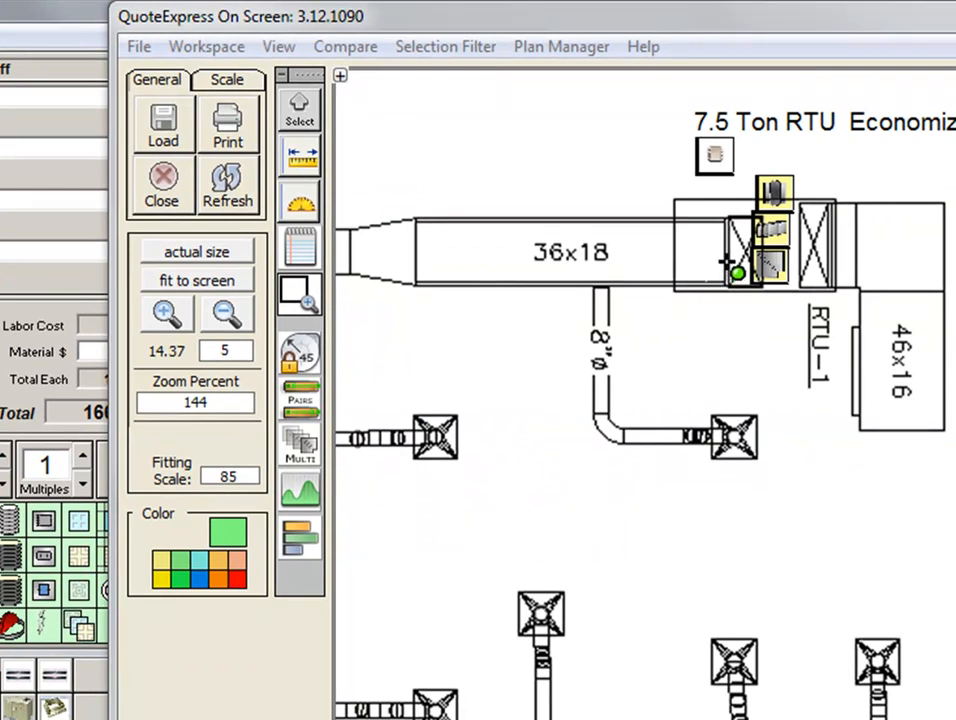
pyautogui.click(725, 250)
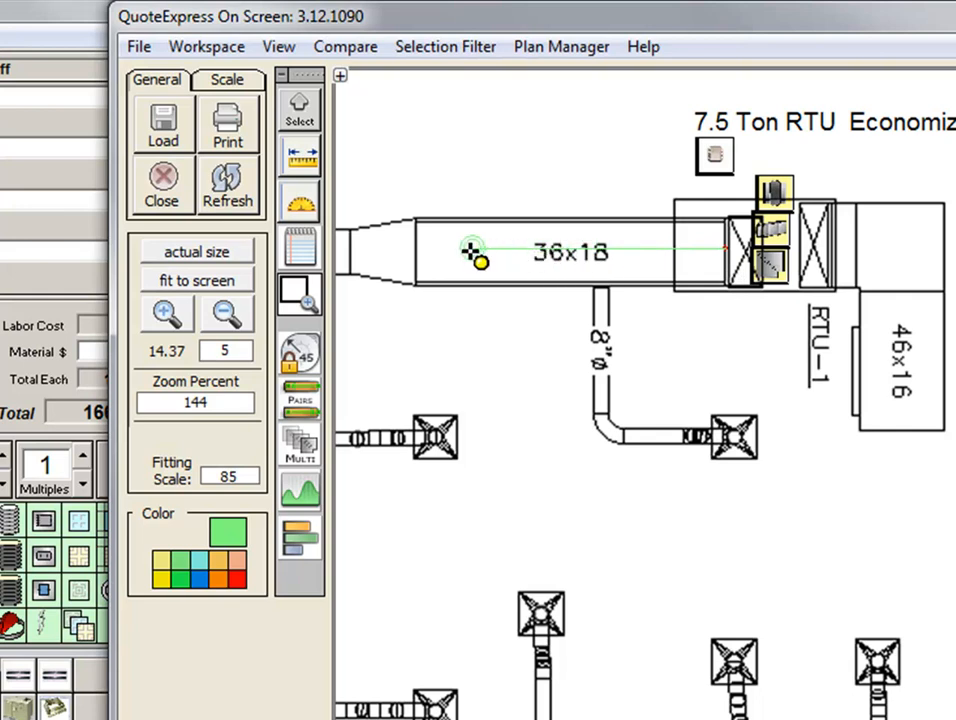
pyautogui.click(413, 250)
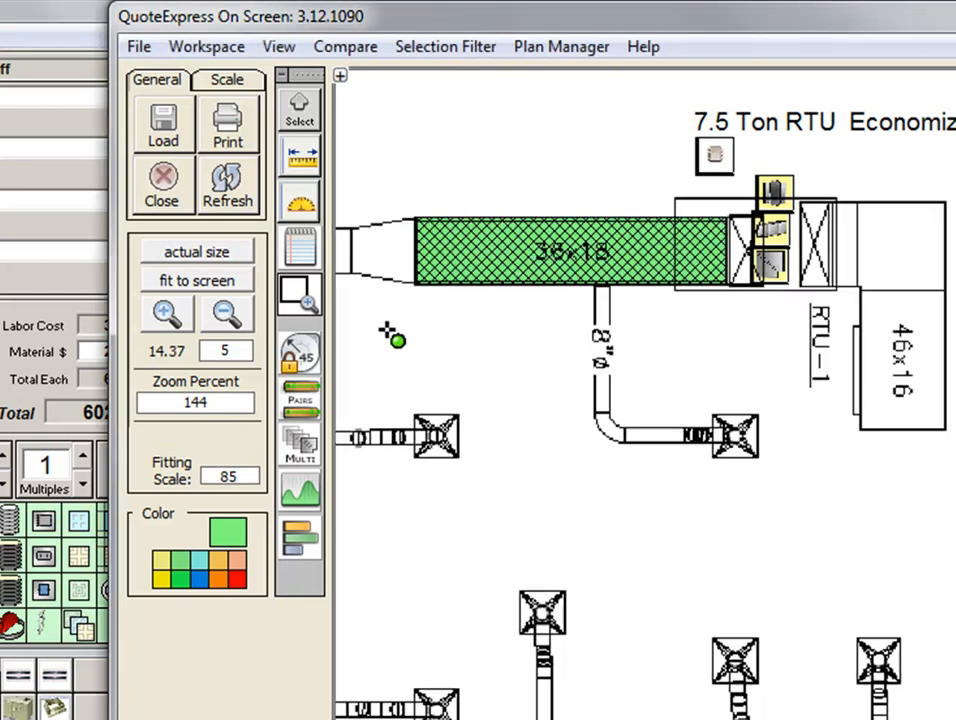
# Place a Transition 2 Way reducing to 24x16 with No Liner at the end of the 36x18 duct.
pyautogui.moveTo(389, 333); pyautogui.dragTo(901, 316)
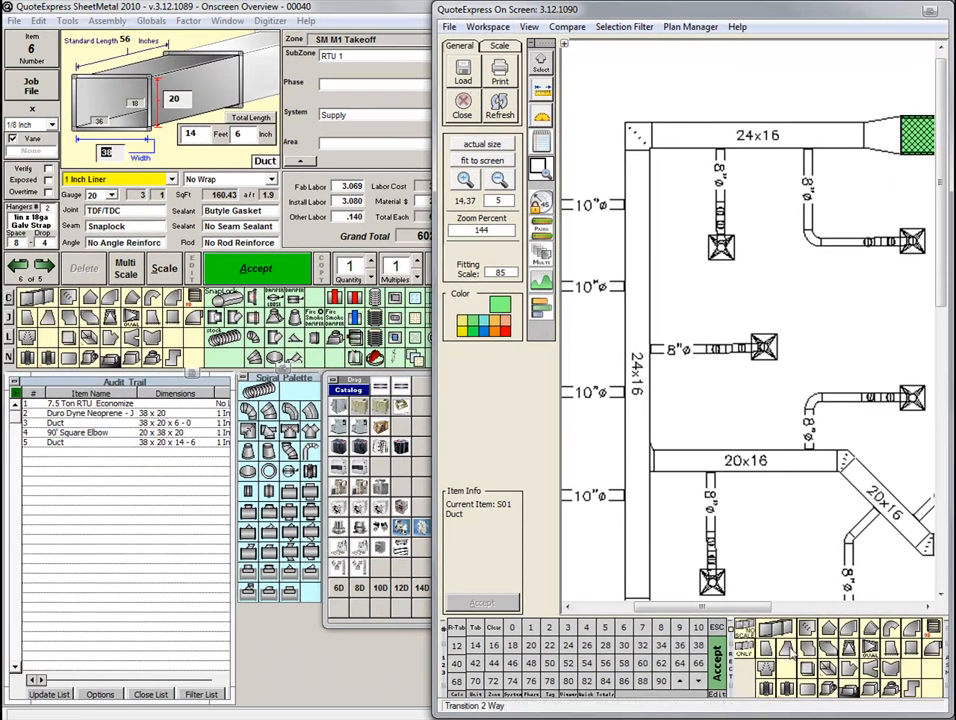
pyautogui.click(787, 650)
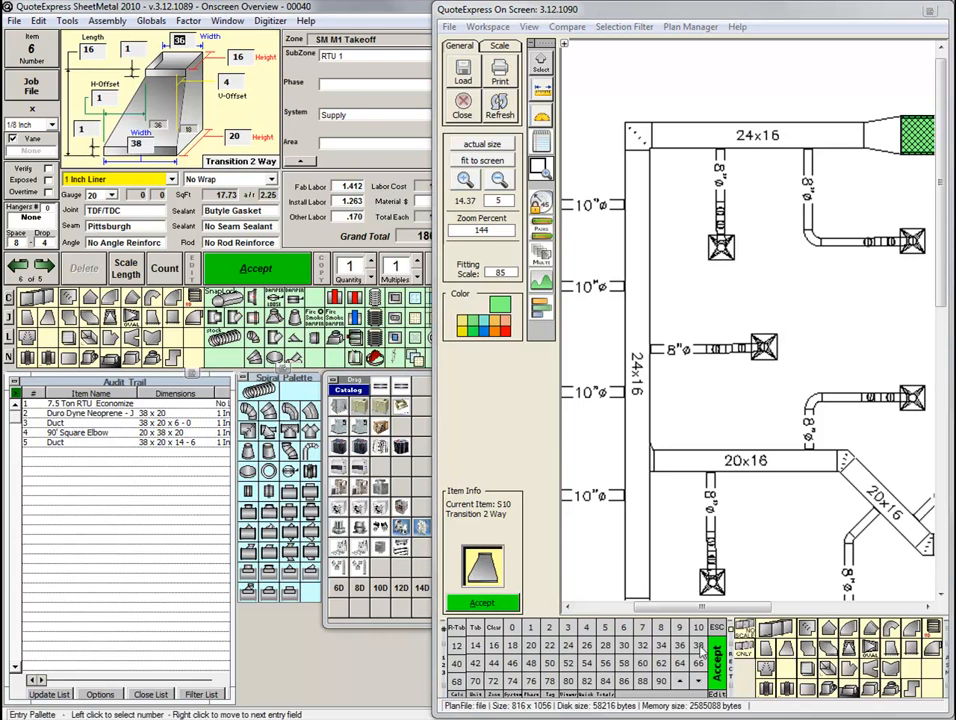
pyautogui.click(568, 645)
pyautogui.click(509, 646)
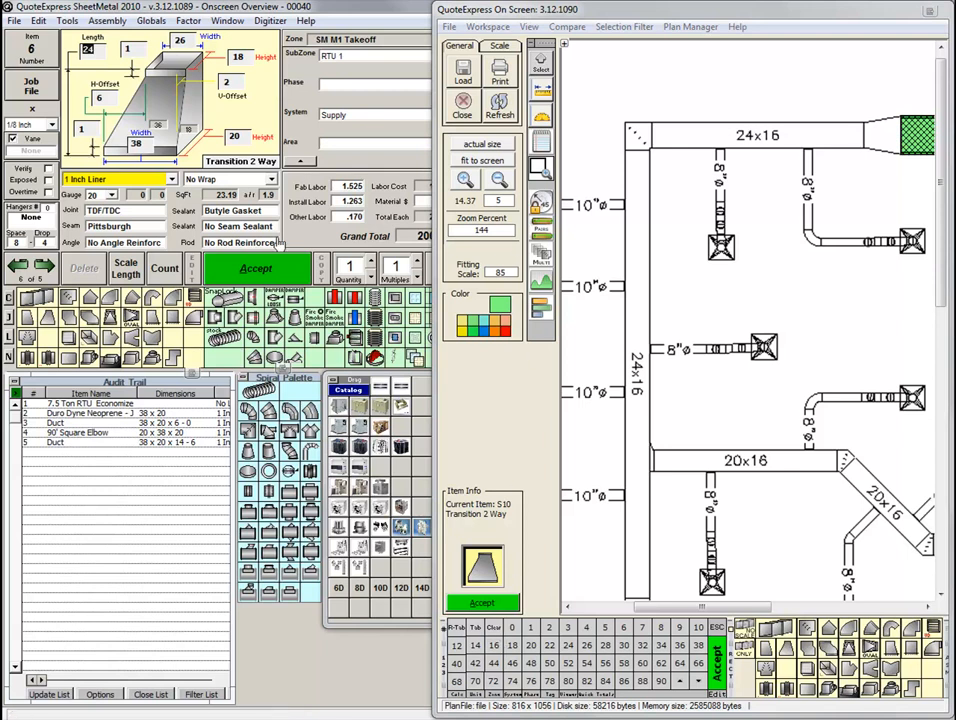
pyautogui.click(129, 181)
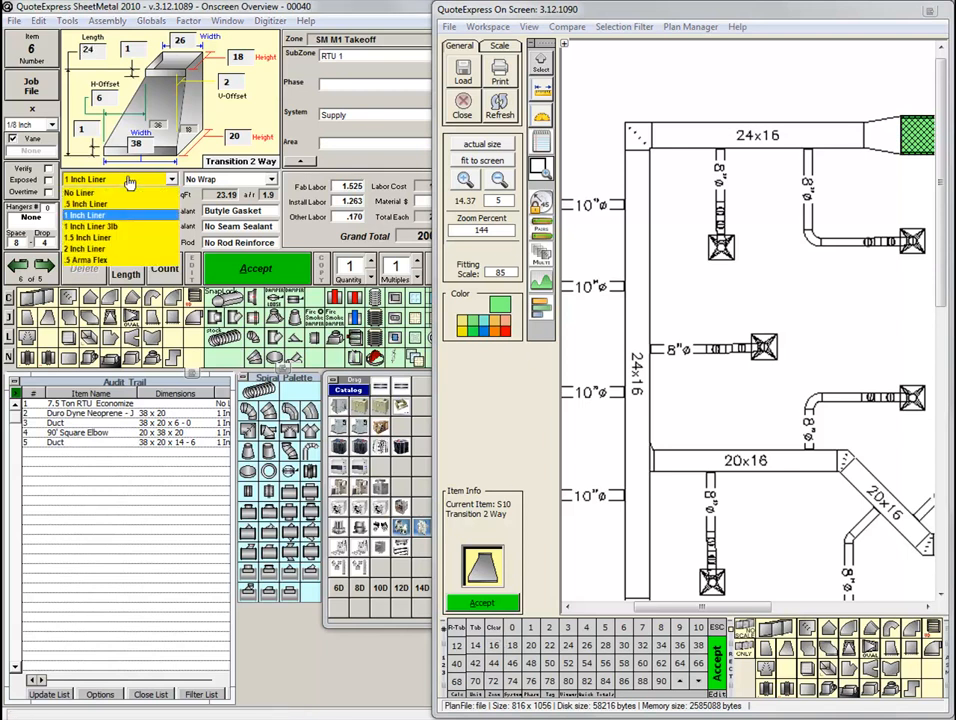
pyautogui.click(122, 195)
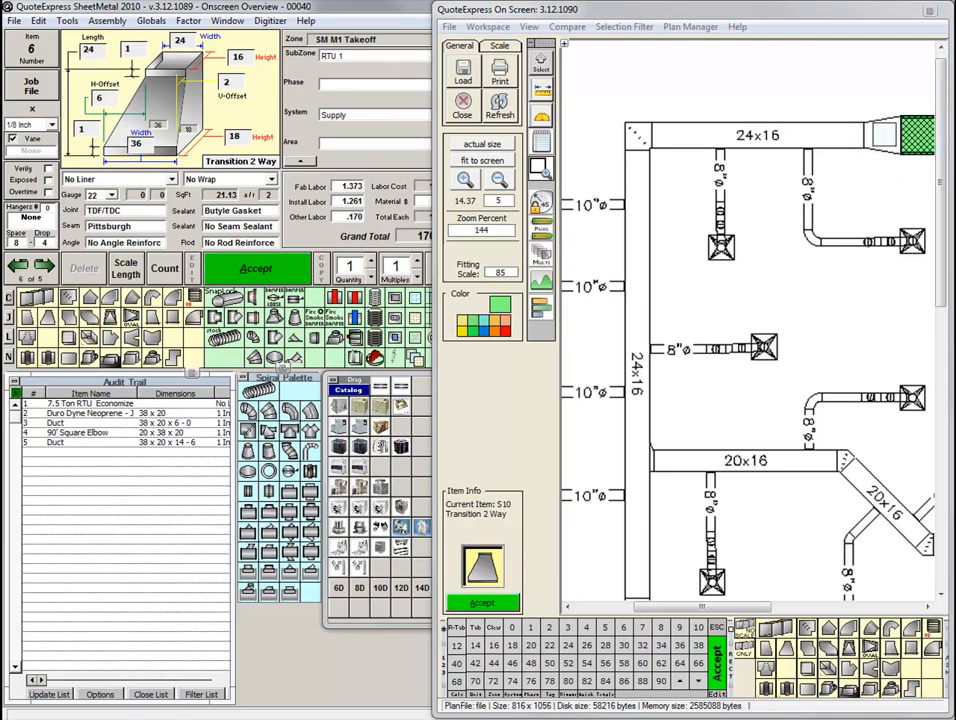
pyautogui.click(884, 136)
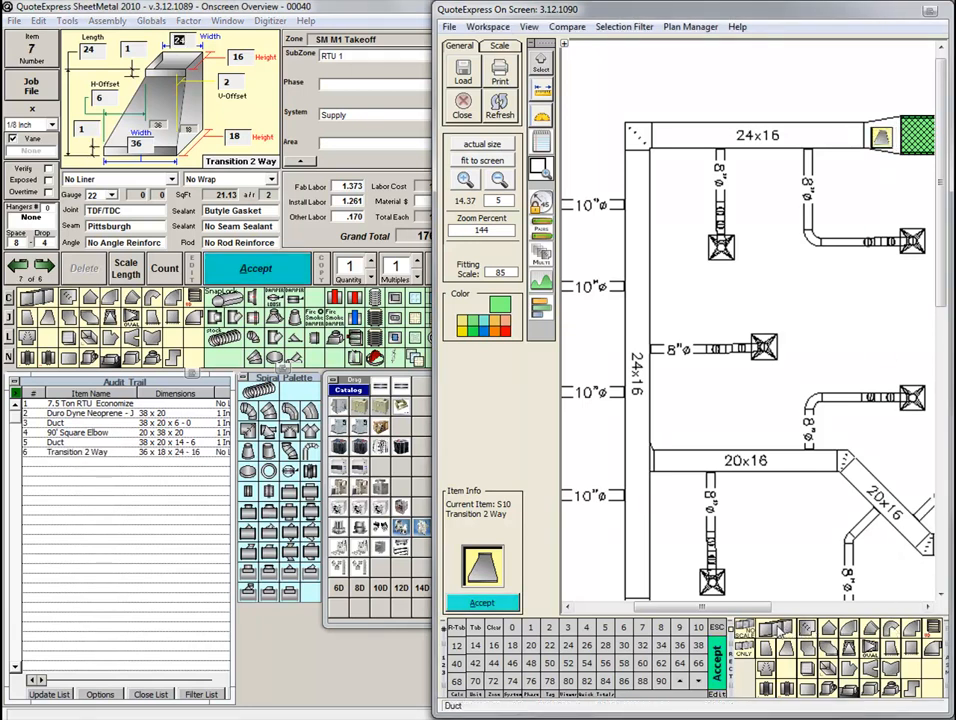
# Trace the horizontal 24x16 duct, about 17 ft, and the vertical 24x16 duct down to the 20x14 transition, about 36 ft.
pyautogui.click(780, 631)
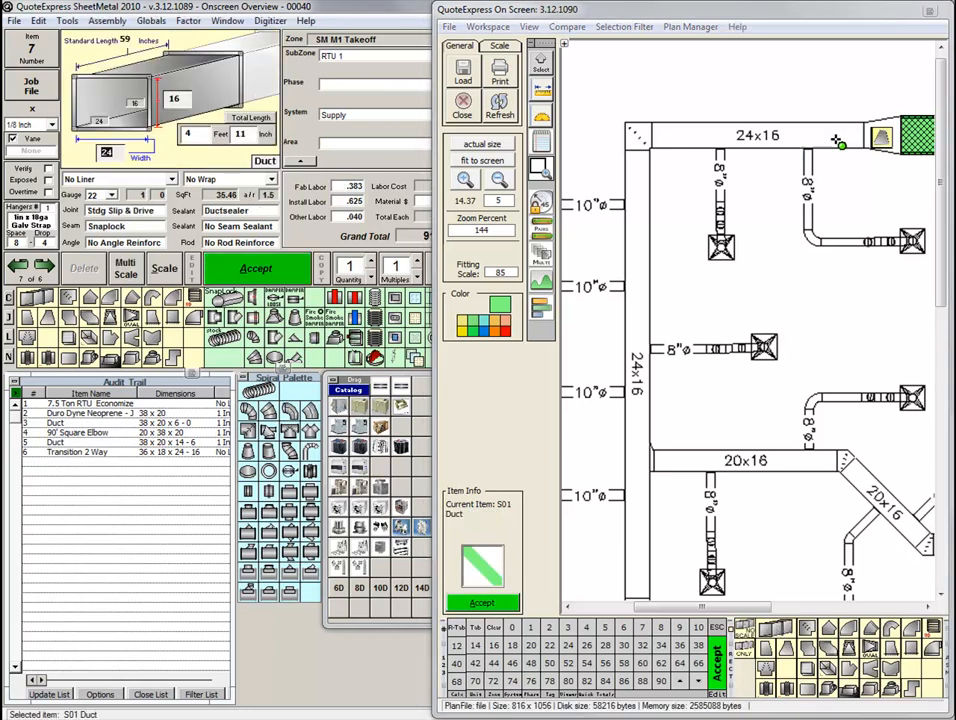
pyautogui.click(866, 136)
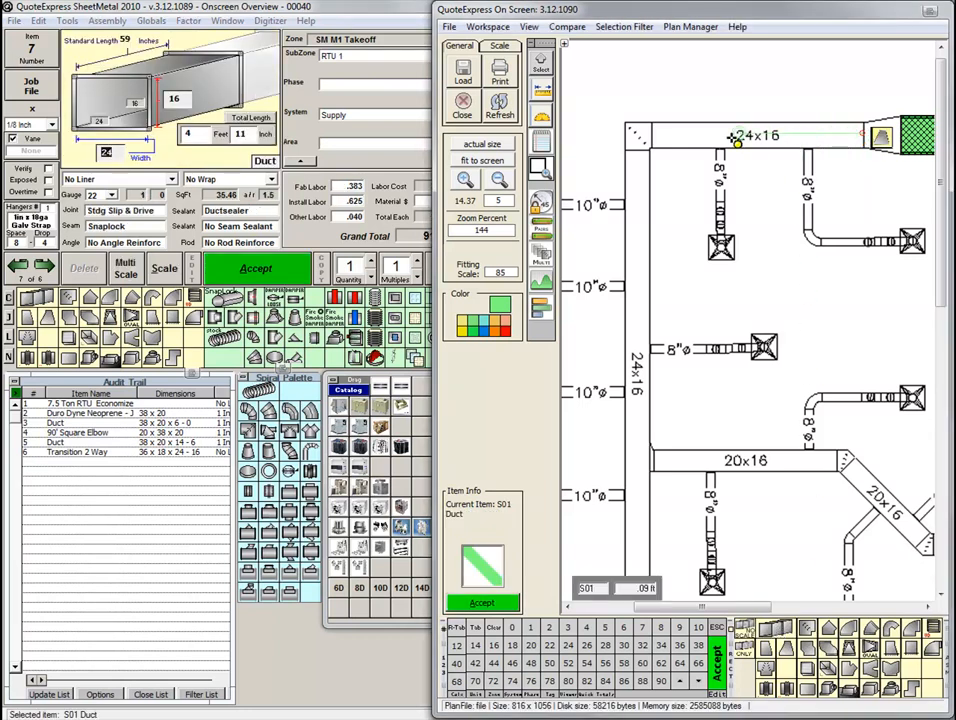
pyautogui.click(656, 138)
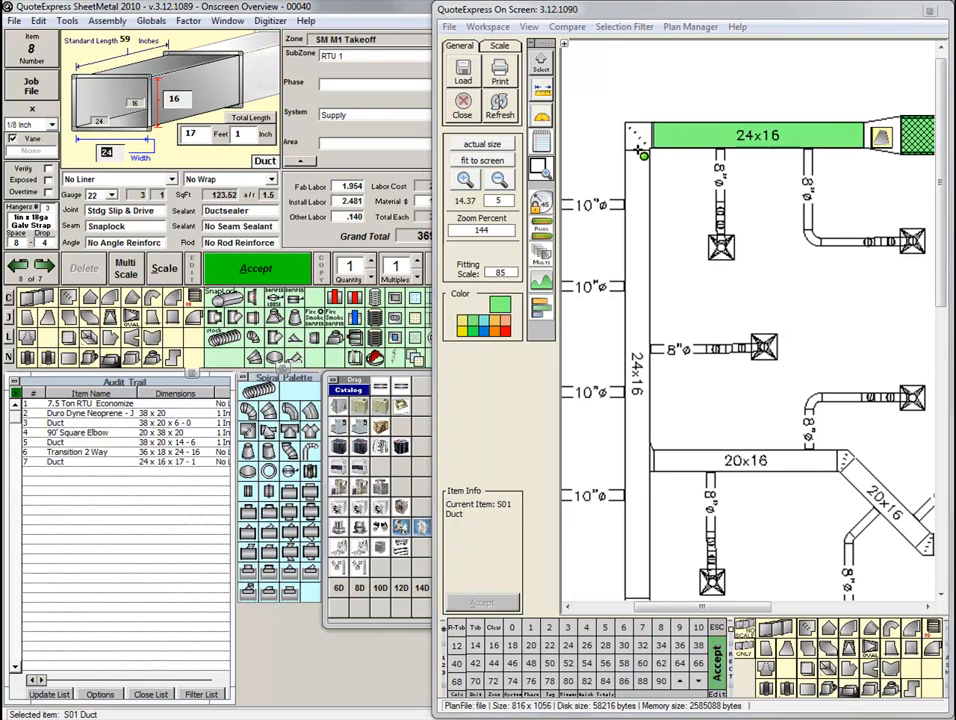
pyautogui.click(637, 150)
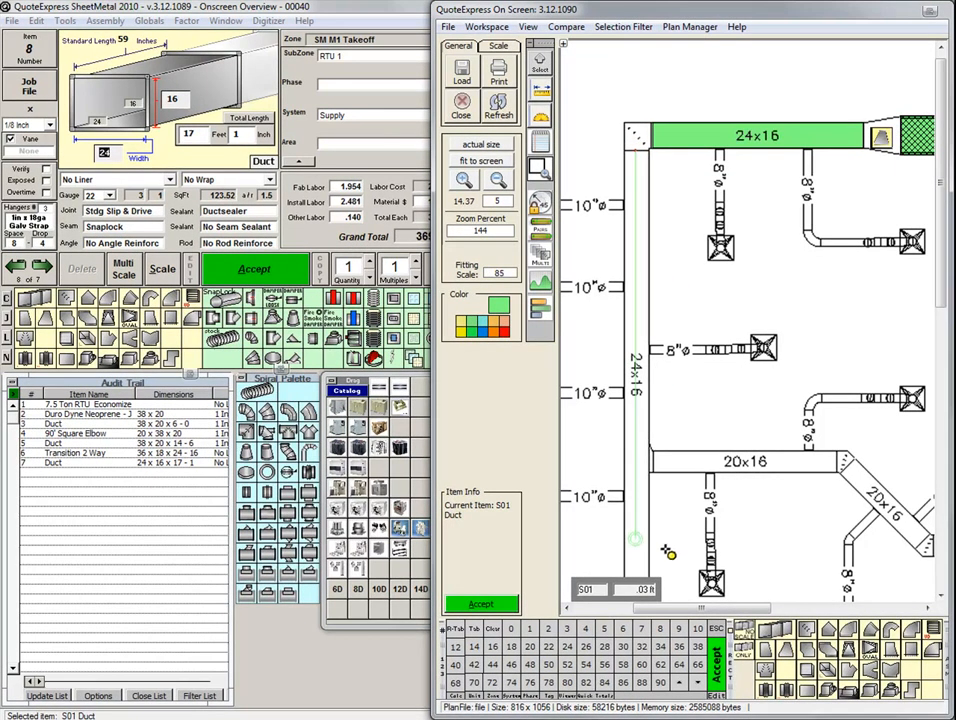
pyautogui.scroll(-3, 660, 452)
pyautogui.moveTo(664, 462); pyautogui.dragTo(662, 405)
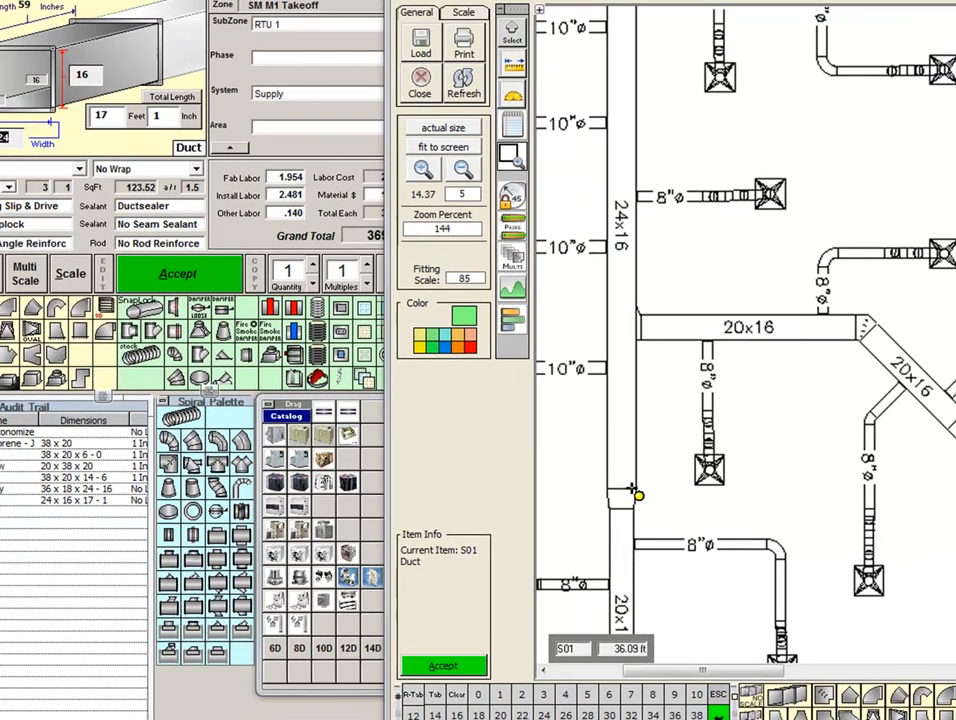
pyautogui.click(553, 483)
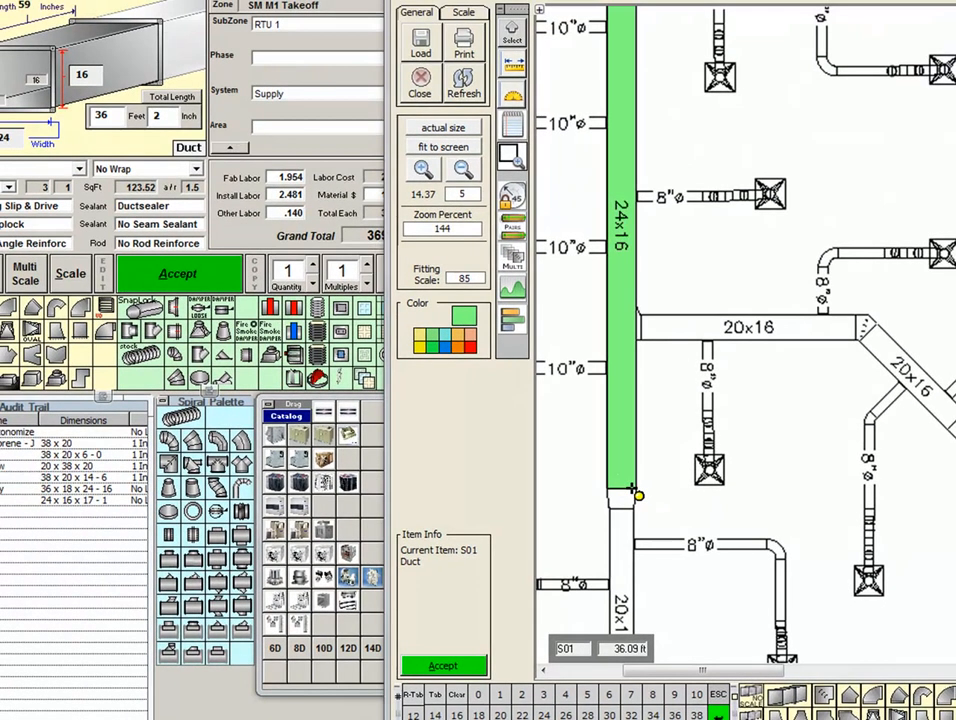
# Place a 24x16 90' Square Elbow at the corner joining the two 24x16 ducts.
pyautogui.moveTo(684, 87); pyautogui.dragTo(686, 233)
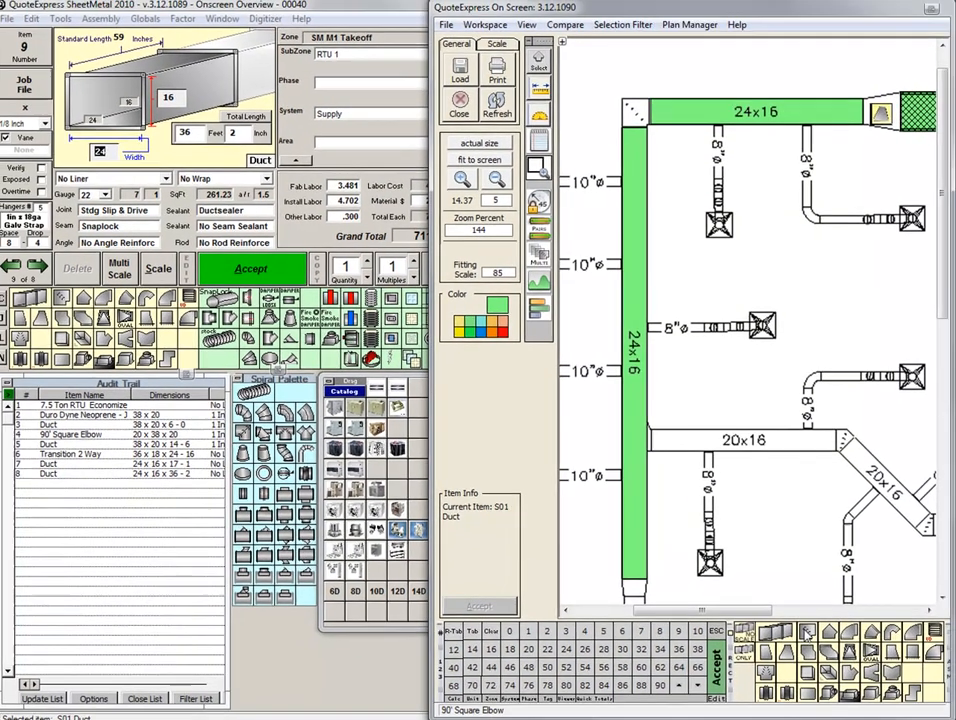
pyautogui.click(823, 697)
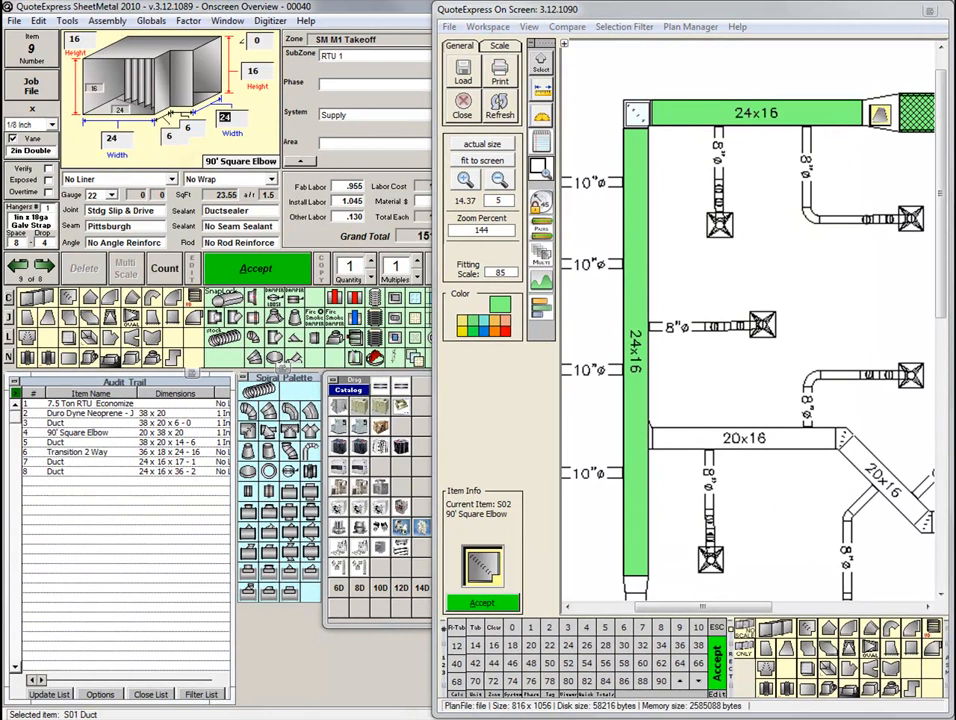
pyautogui.click(637, 114)
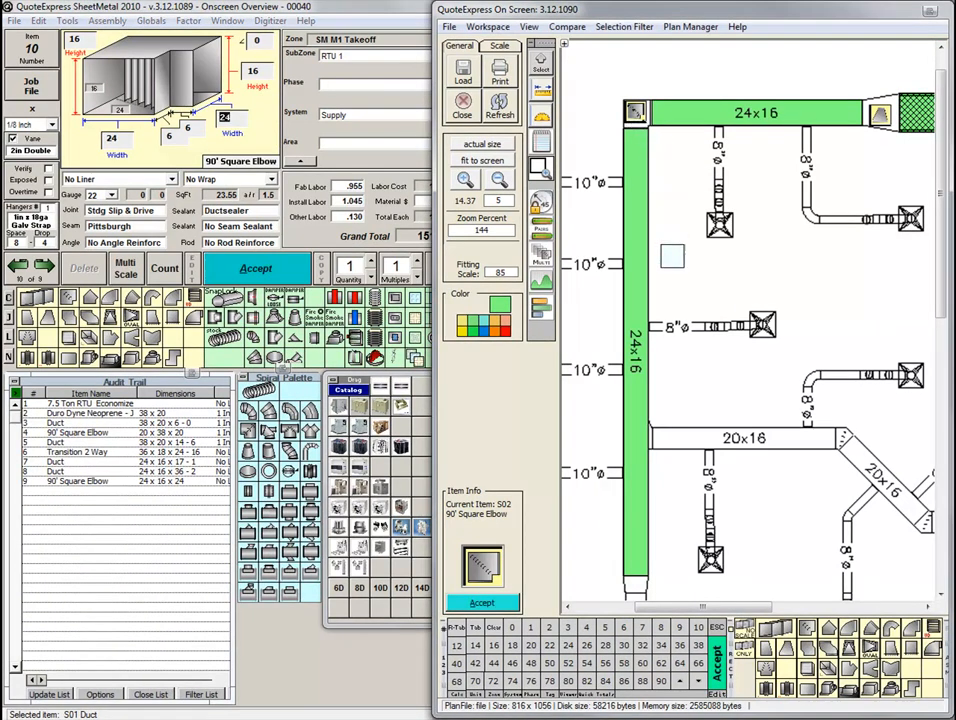
# Place a Transition 2 Way reducing to 20x14 at the lower end of the vertical 24x16 duct.
pyautogui.scroll(-6, 520, 390)
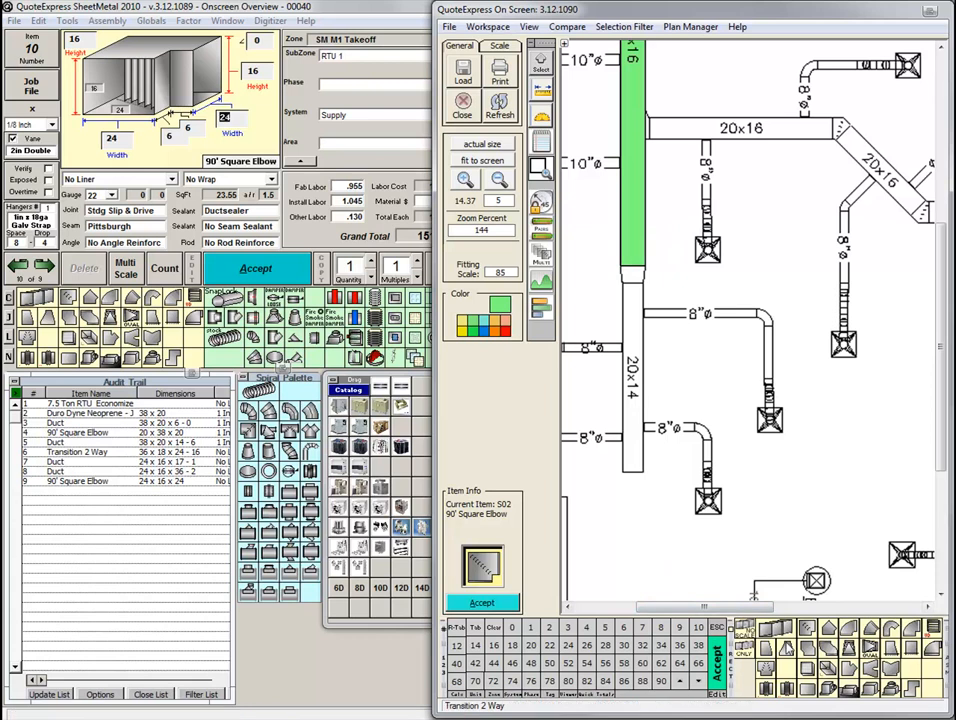
pyautogui.click(789, 651)
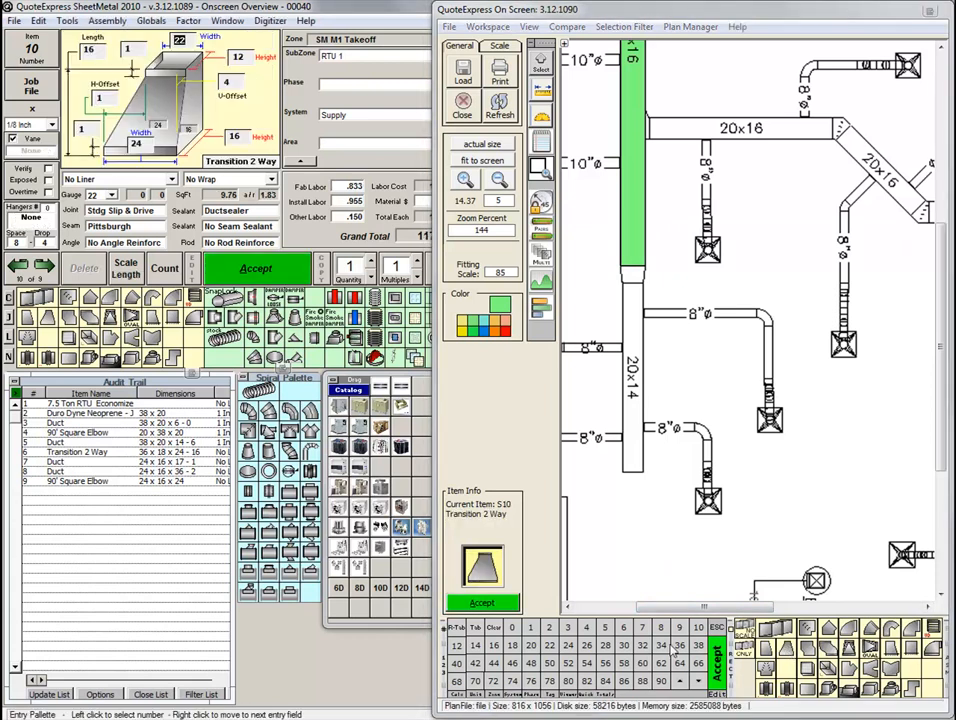
pyautogui.click(531, 645)
pyautogui.click(477, 647)
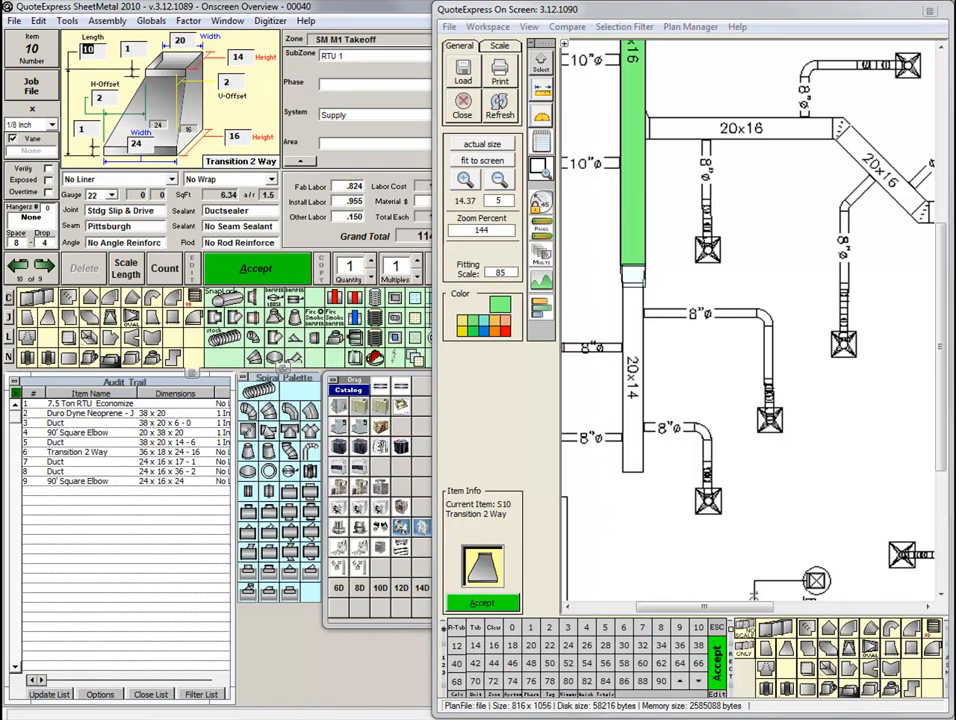
pyautogui.click(631, 272)
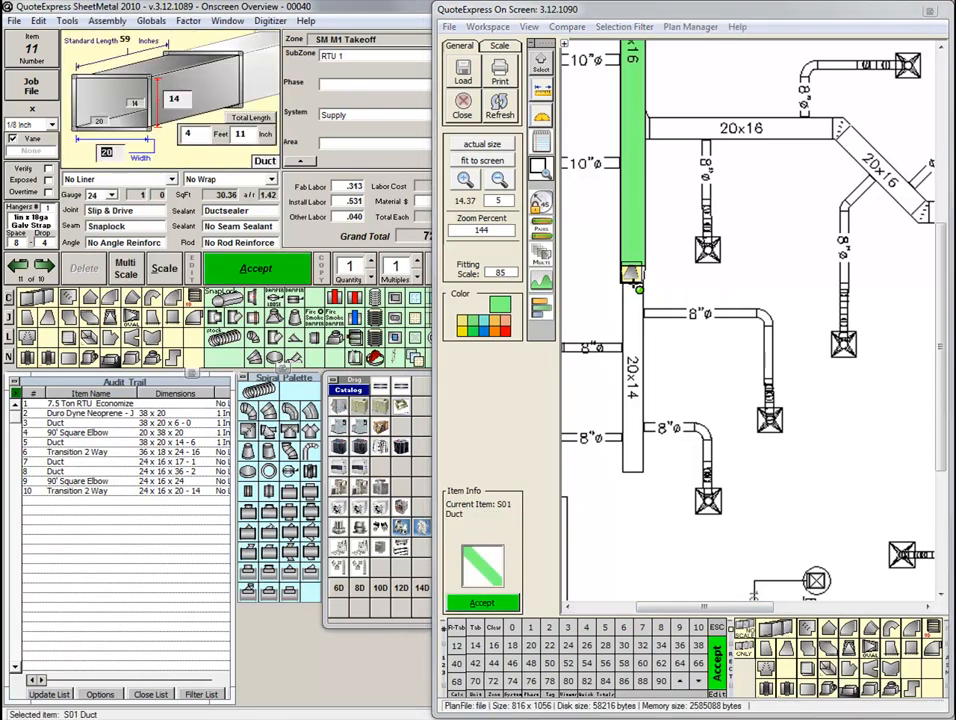
# Trace the 20x14 duct run, about 15 ft long, and close its lower end with a 20x14 End Cap.
pyautogui.click(648, 476)
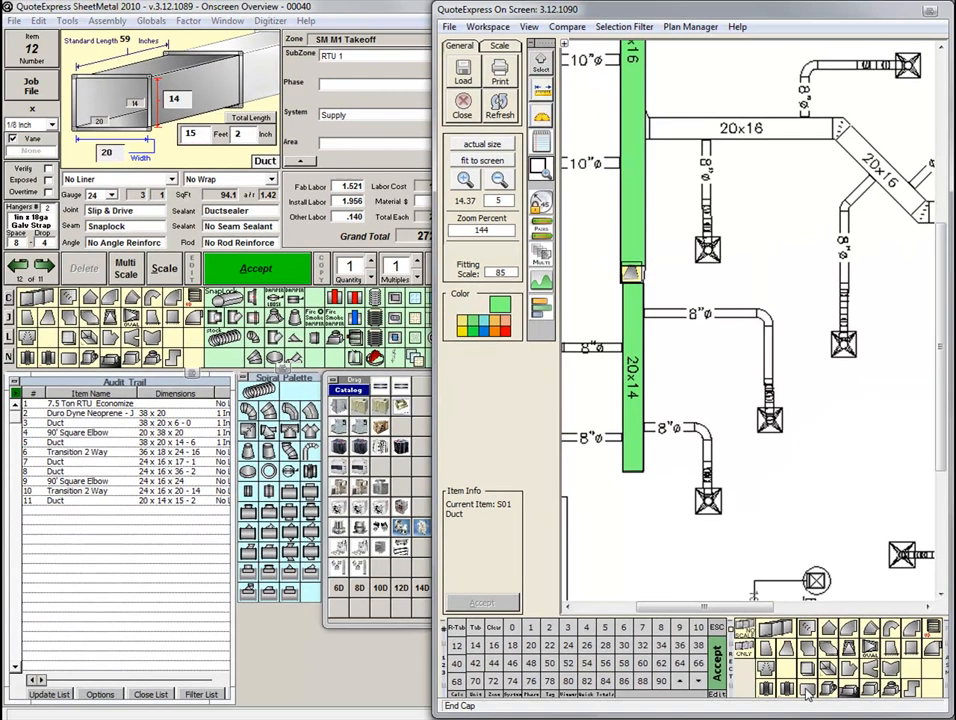
pyautogui.click(835, 676)
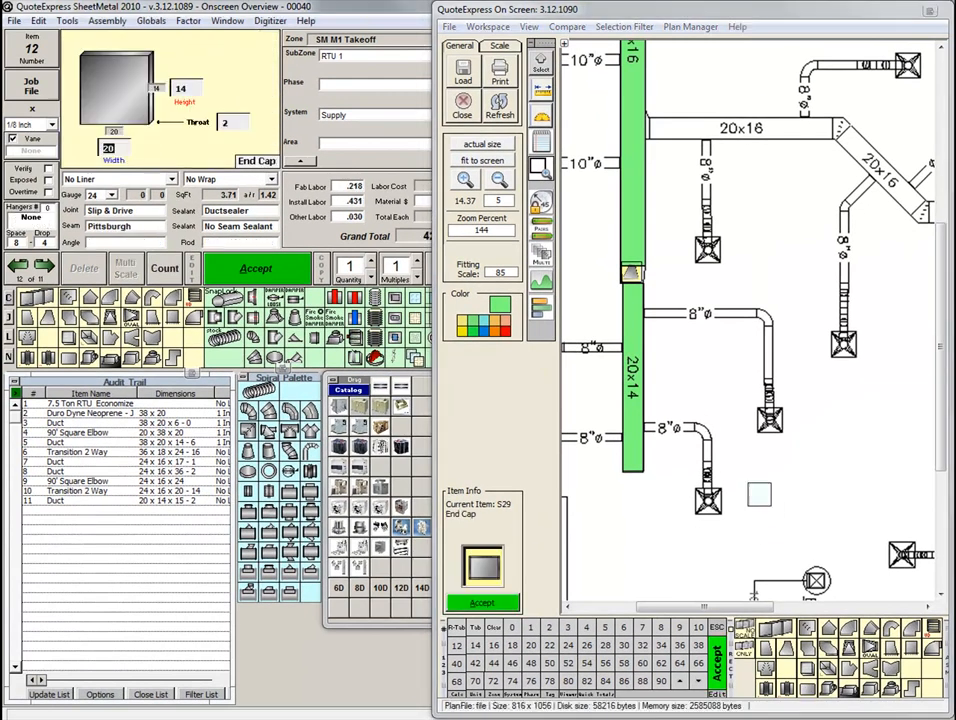
pyautogui.click(631, 479)
pyautogui.click(631, 479)
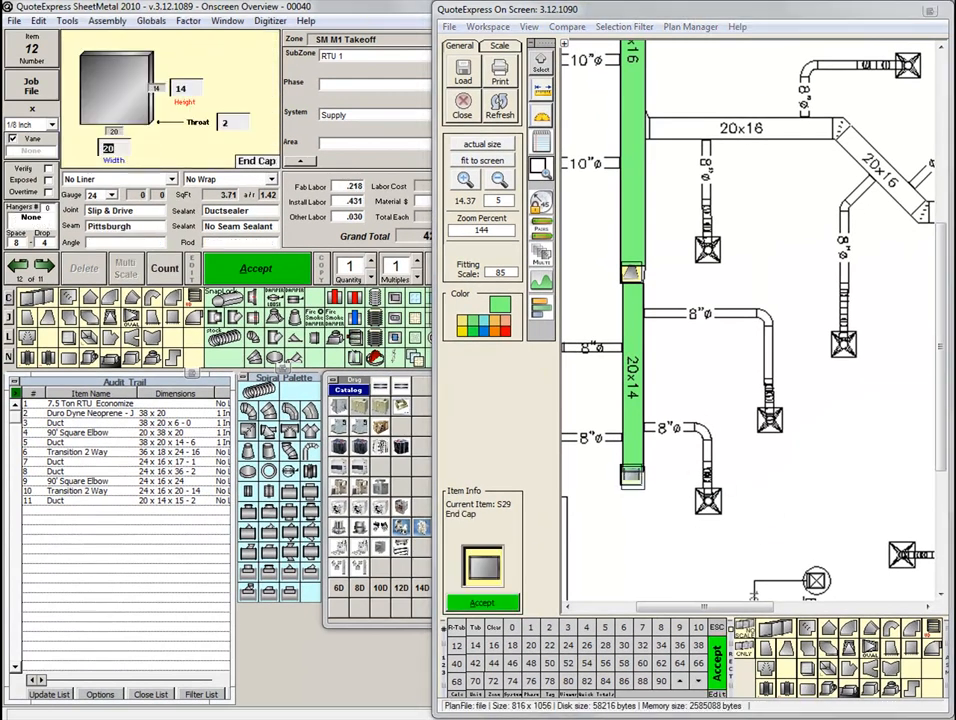
# Place a 20x16 Angle Tap In where the 20x16 branch meets the vertical 24x16 duct.
pyautogui.moveTo(760, 175); pyautogui.dragTo(719, 342)
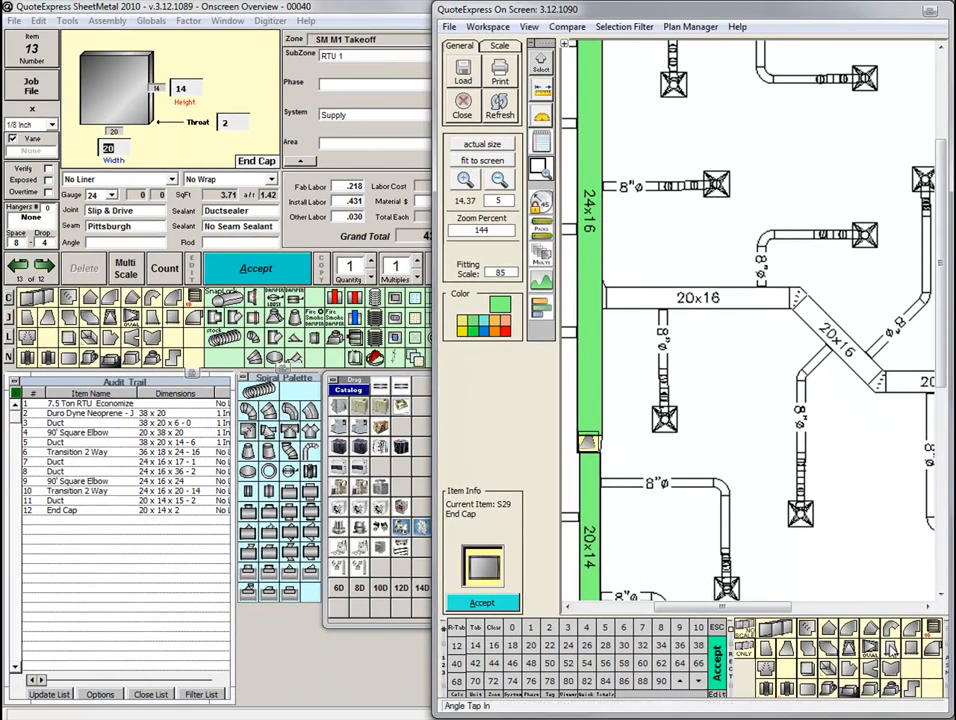
pyautogui.click(891, 650)
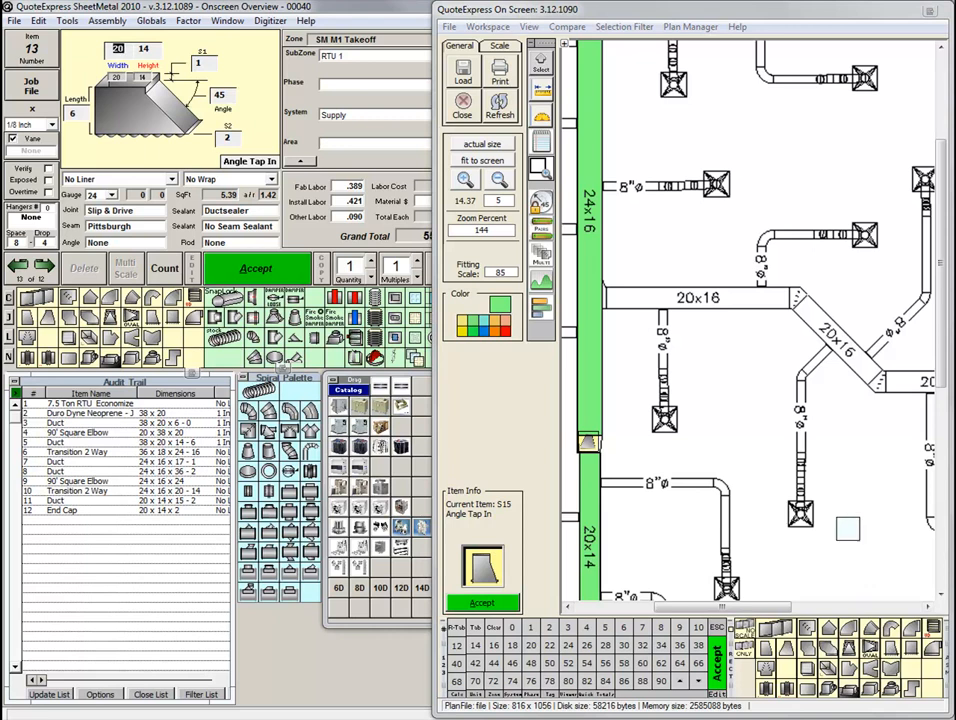
pyautogui.click(533, 648)
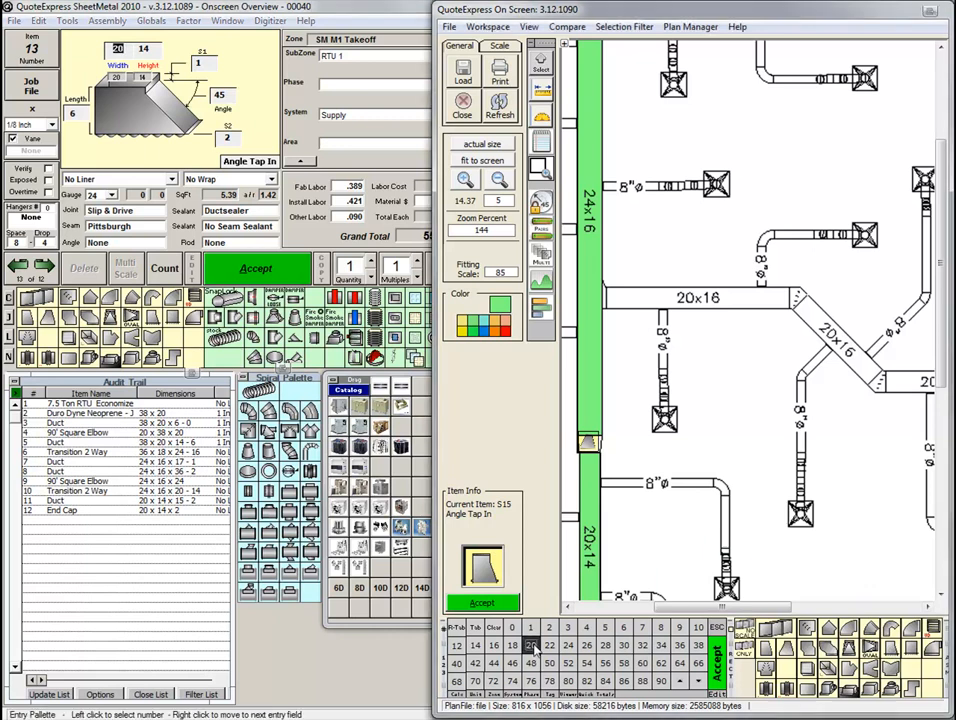
pyautogui.click(494, 646)
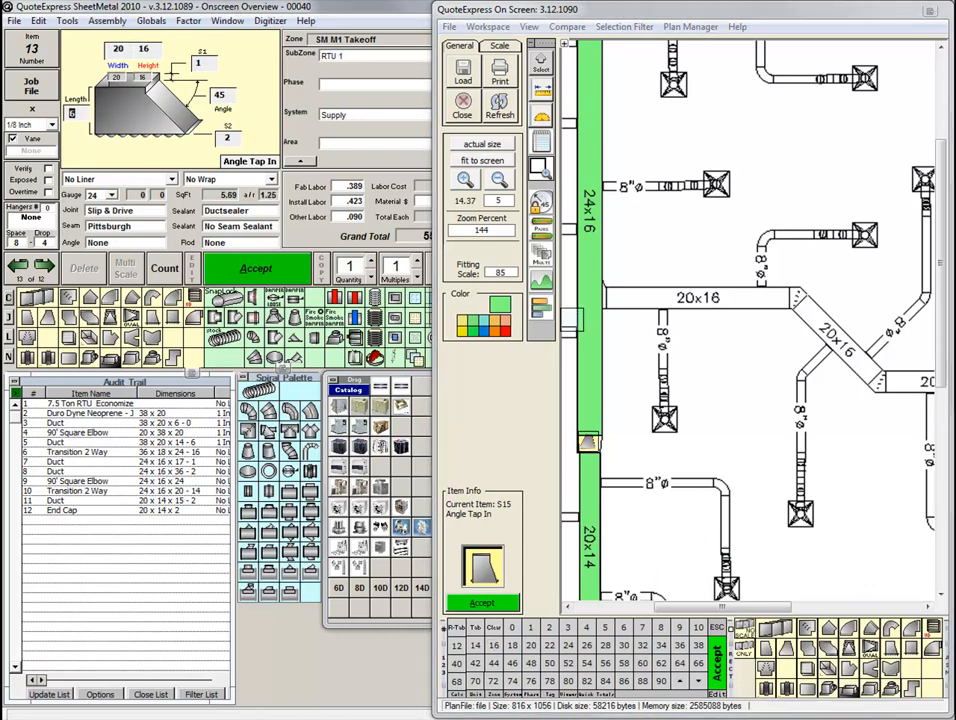
pyautogui.click(597, 297)
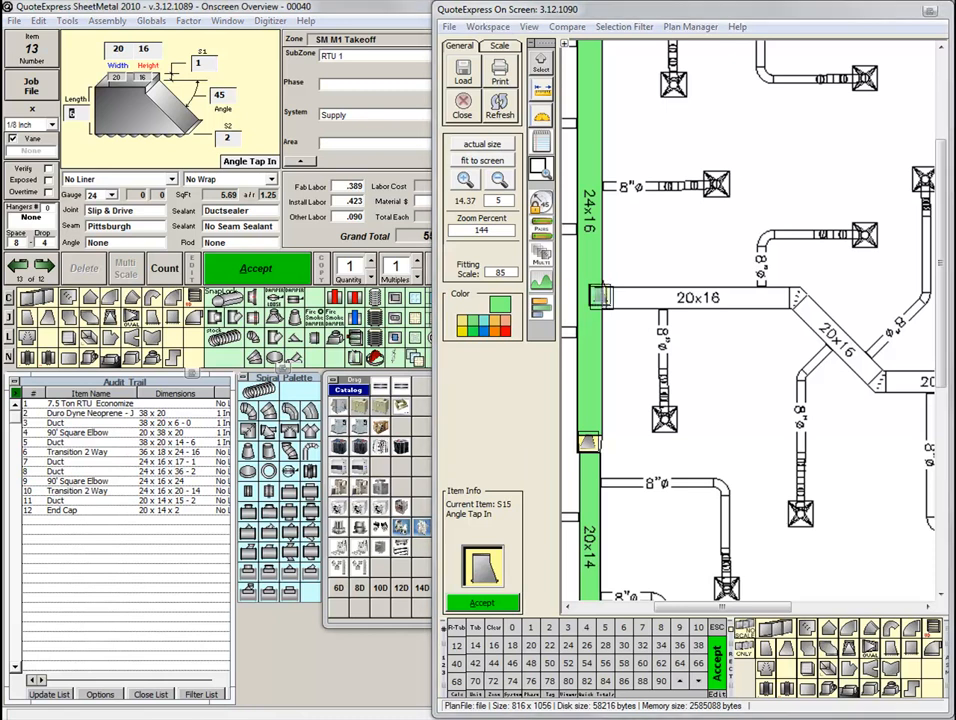
# Trace the three 20x16 branch ducts: about 15 ft horizontal, about 9 ft diagonal, and about 9 ft horizontal up to the 16x12 reduction.
pyautogui.click(776, 627)
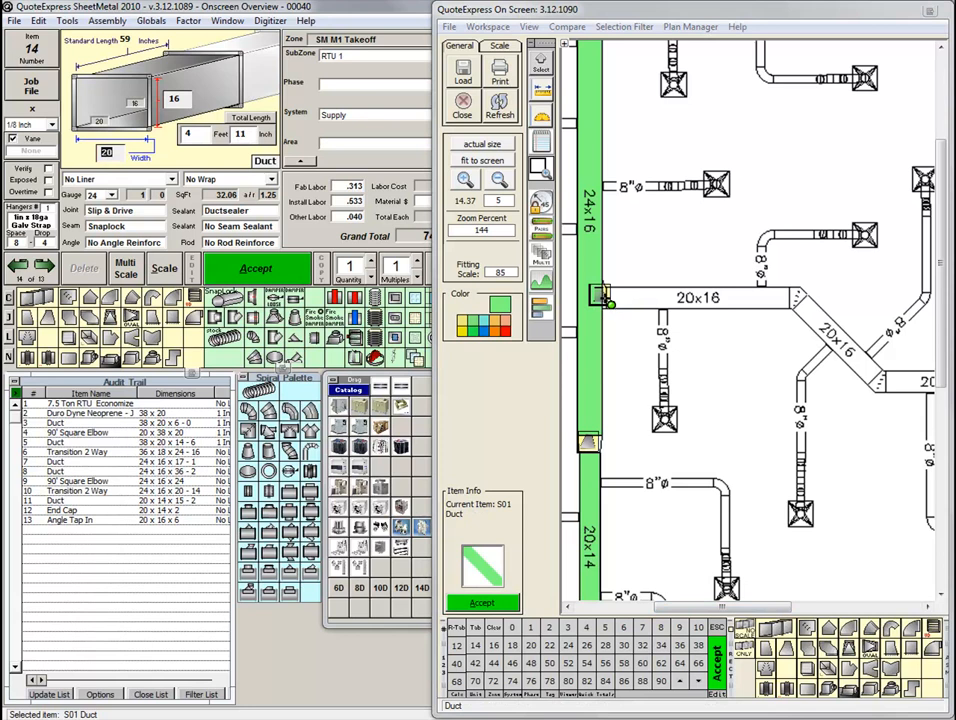
pyautogui.click(607, 297)
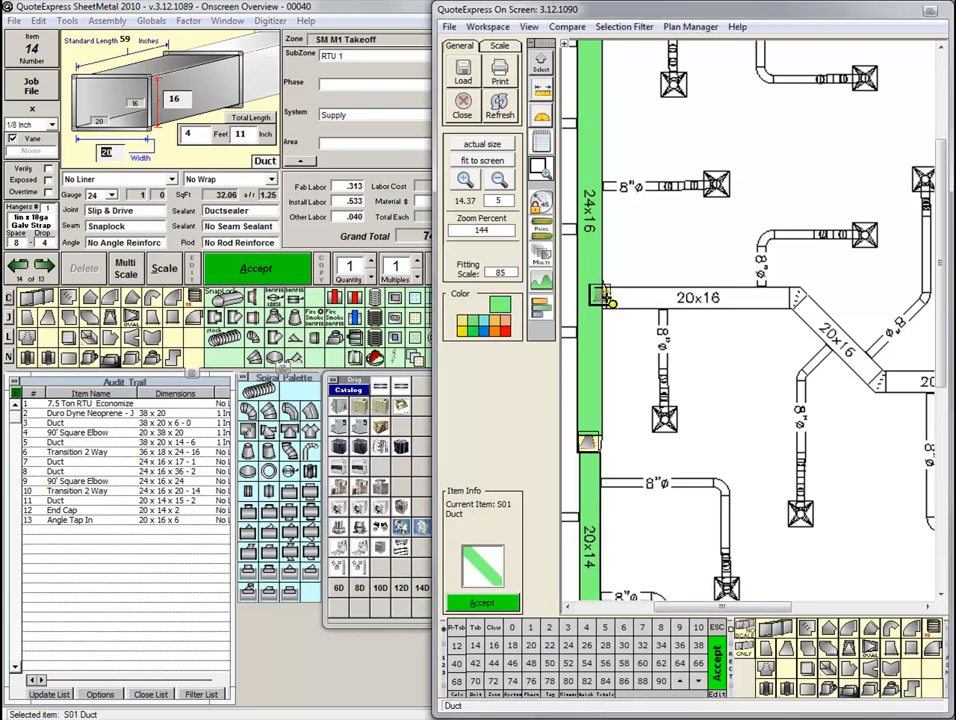
pyautogui.click(791, 299)
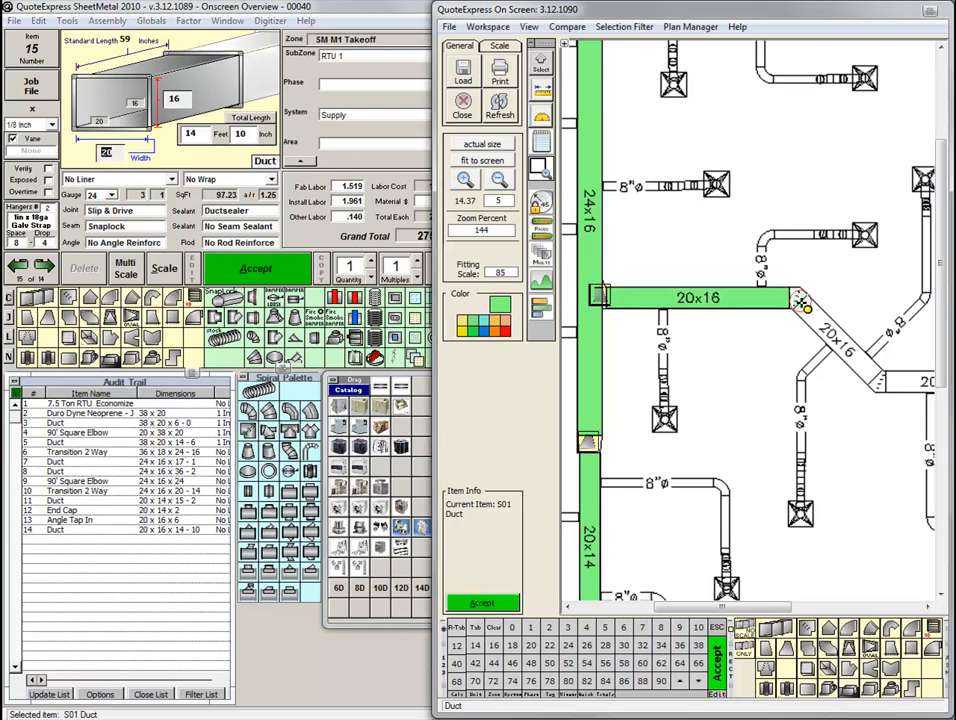
pyautogui.click(799, 300)
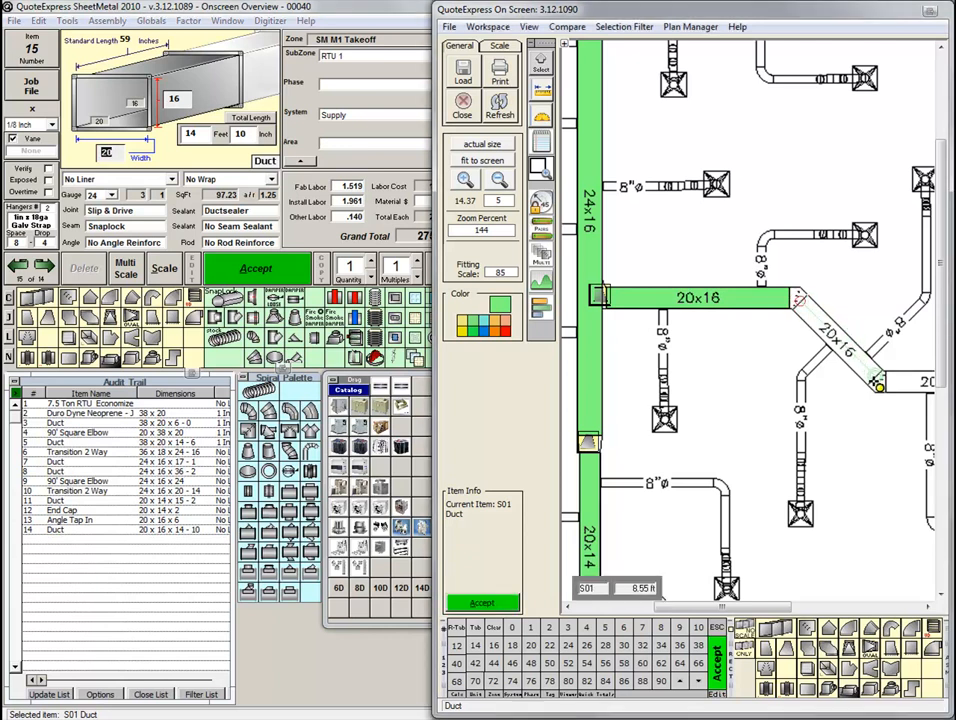
pyautogui.click(877, 383)
pyautogui.moveTo(893, 425); pyautogui.dragTo(688, 427)
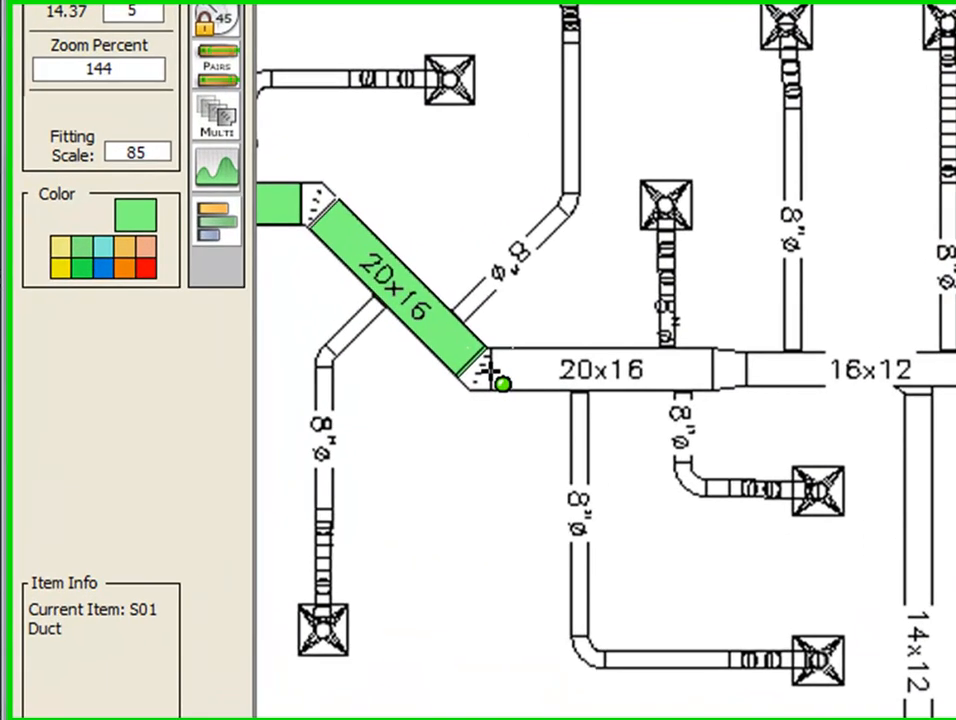
pyautogui.click(679, 382)
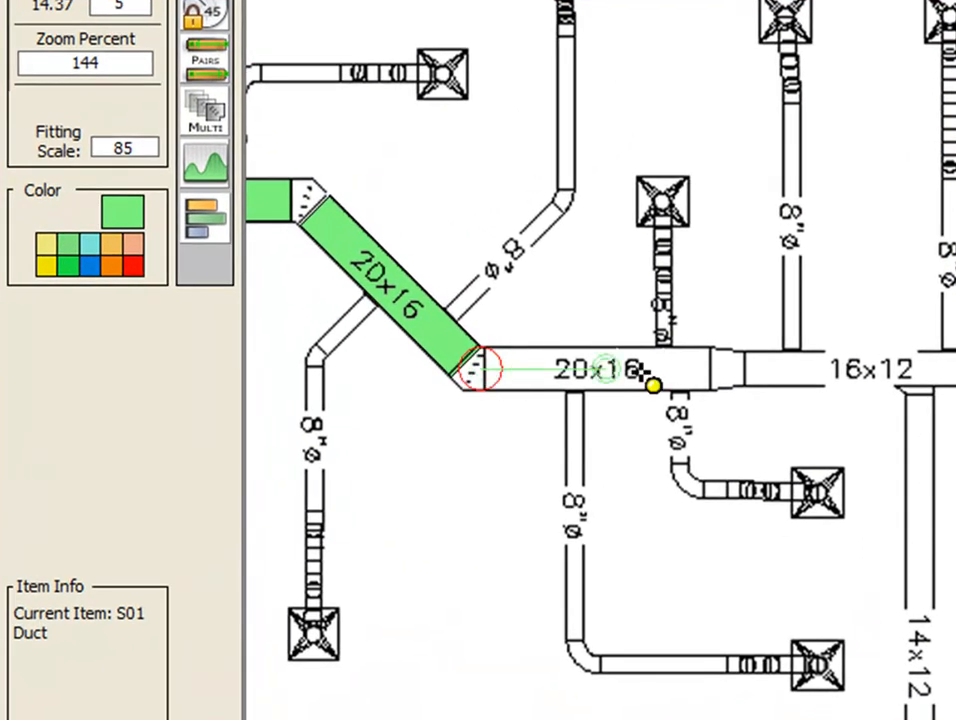
pyautogui.click(723, 383)
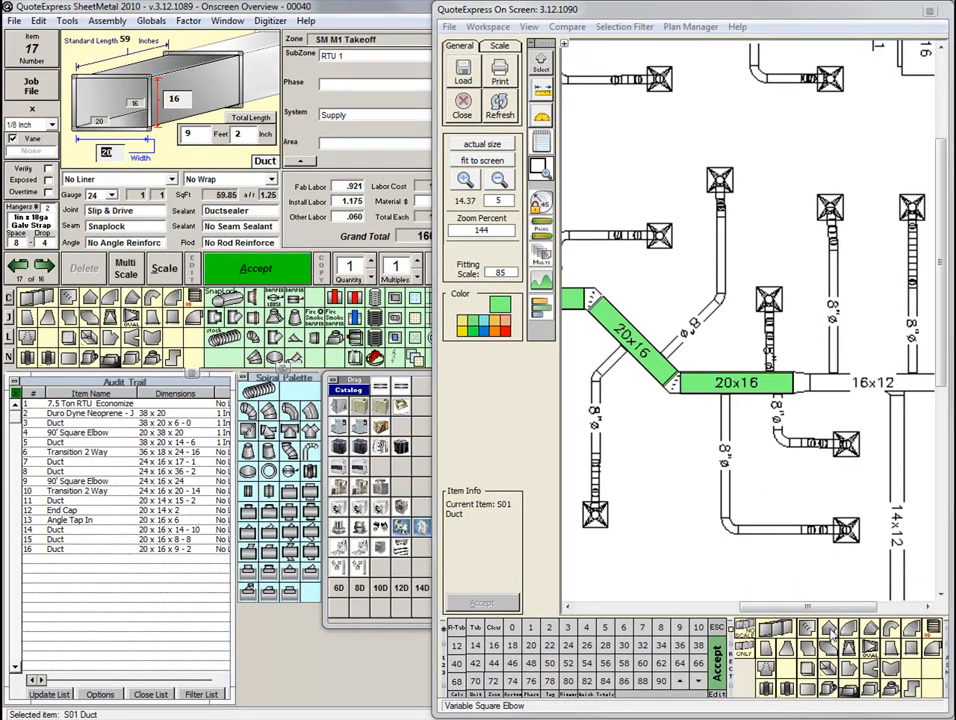
# Place a 45-degree 20x16 Variable Square Elbow at each end of the diagonal 20x16 duct.
pyautogui.click(831, 631)
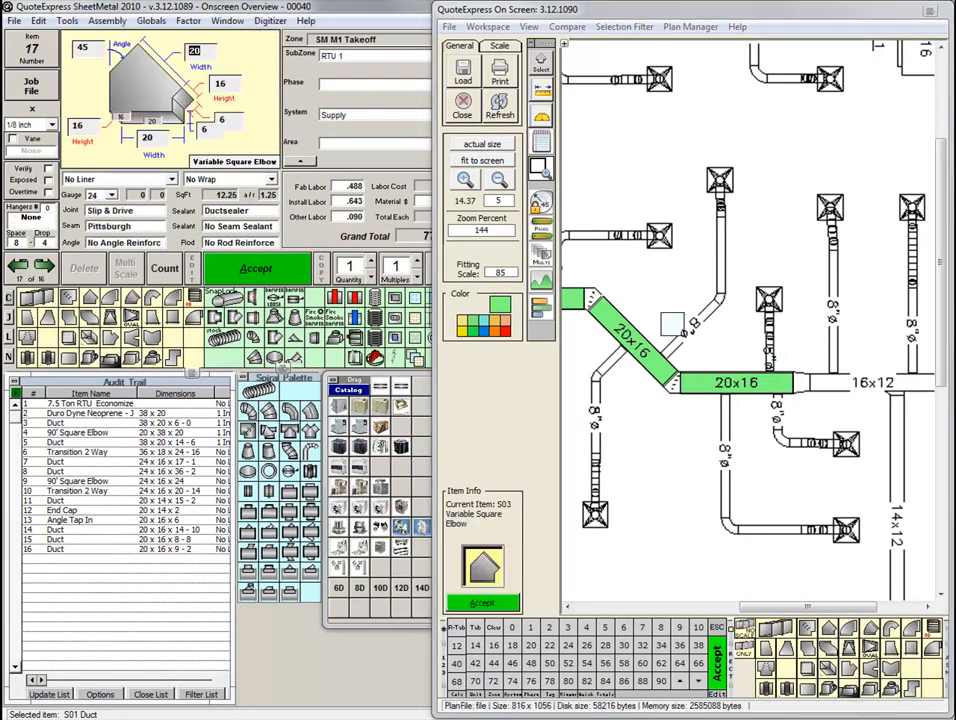
pyautogui.click(591, 298)
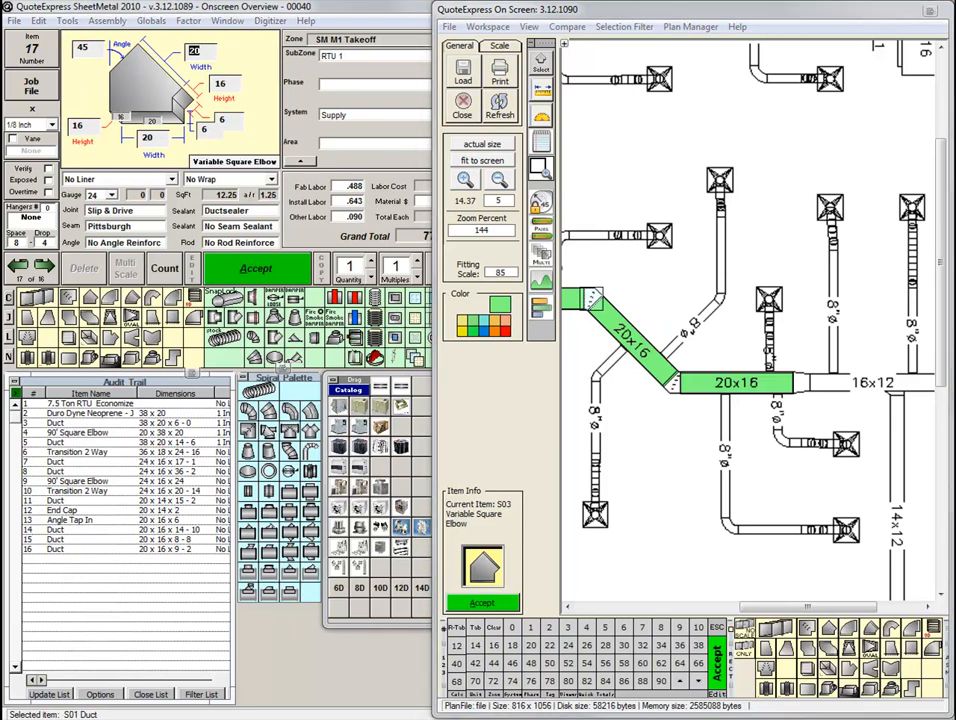
pyautogui.click(669, 383)
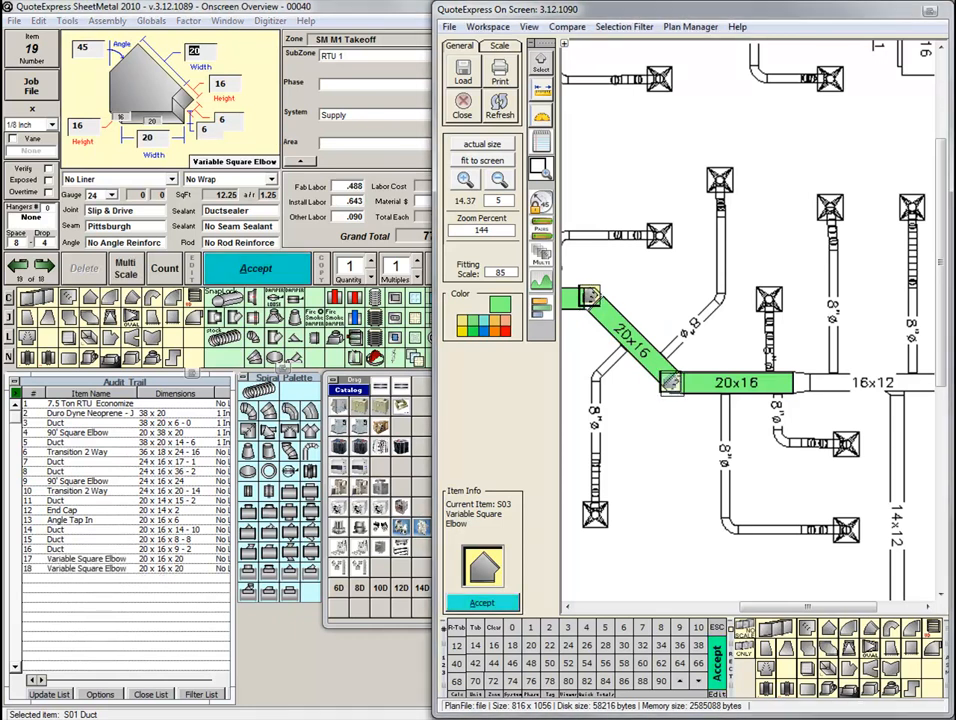
# Place a Transition 2 Way reducing to 16x12 at the far end of the 20x16 branch.
pyautogui.click(784, 650)
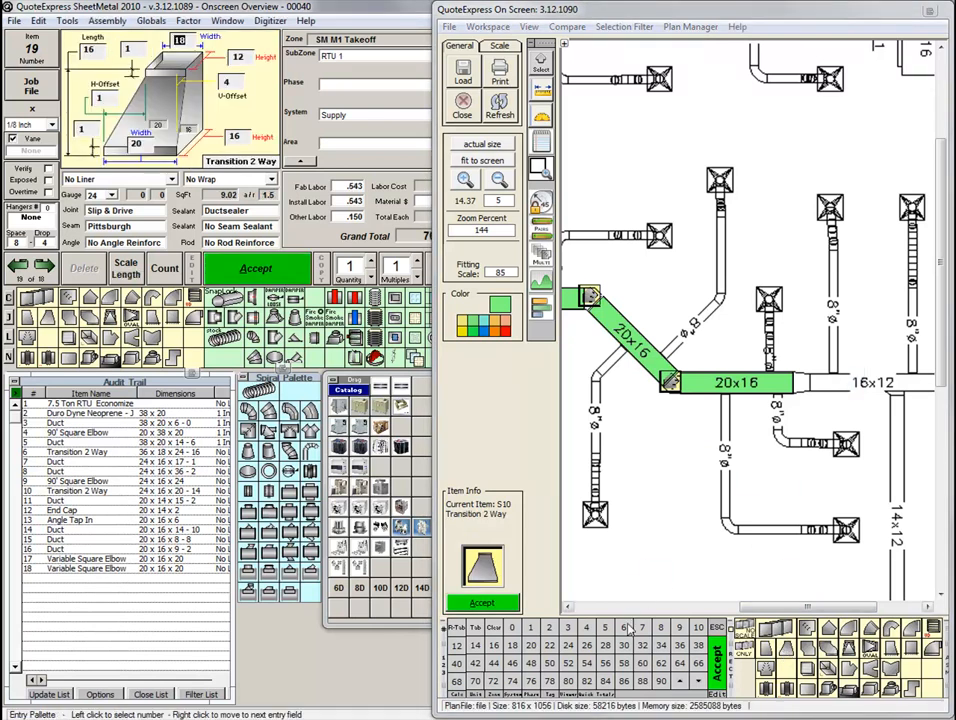
pyautogui.click(493, 648)
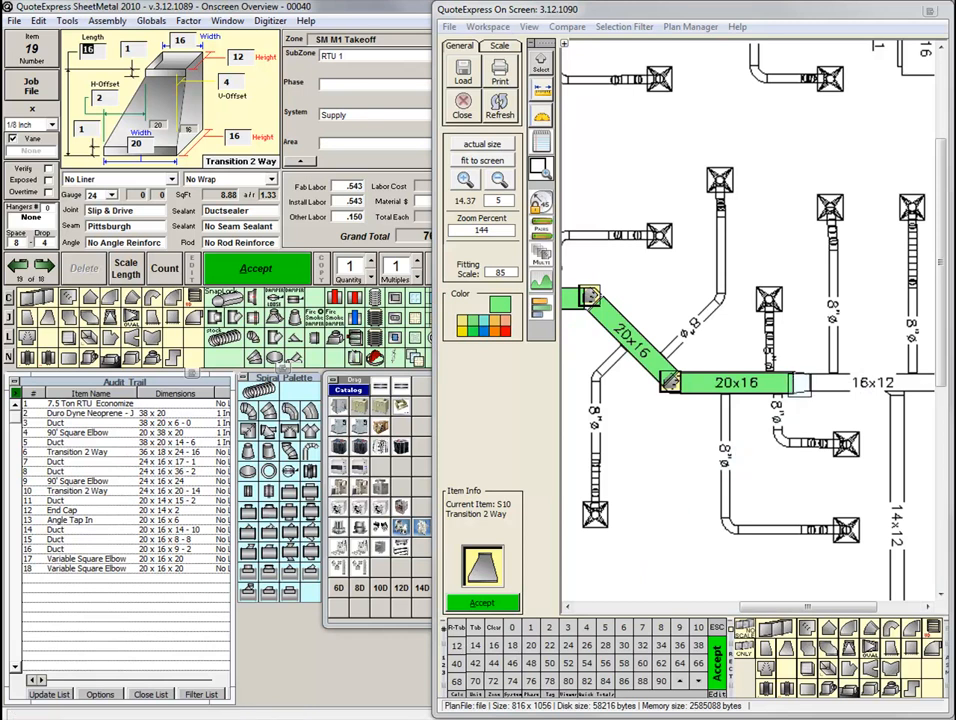
pyautogui.click(800, 384)
# Trace the 16x12 duct, about 10 ft long, and close its far end with a 16x12 End Cap.
pyautogui.moveTo(856, 408)
pyautogui.mouseDown()
pyautogui.moveTo(773, 405)
pyautogui.moveTo(755, 367)
pyautogui.moveTo(755, 162)
pyautogui.mouseUp()
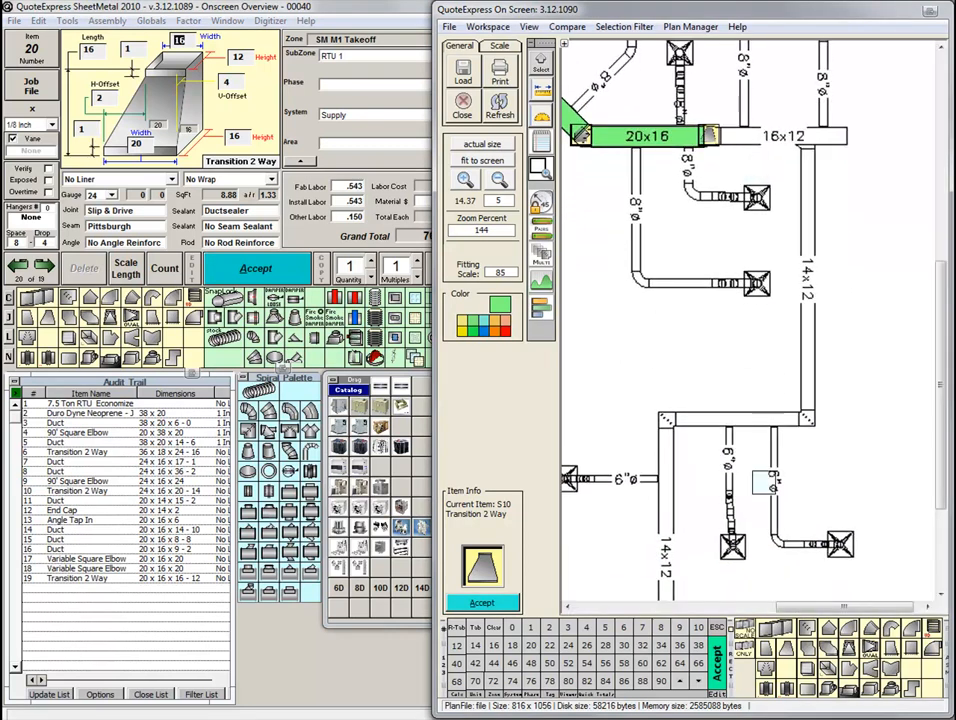
pyautogui.click(786, 140)
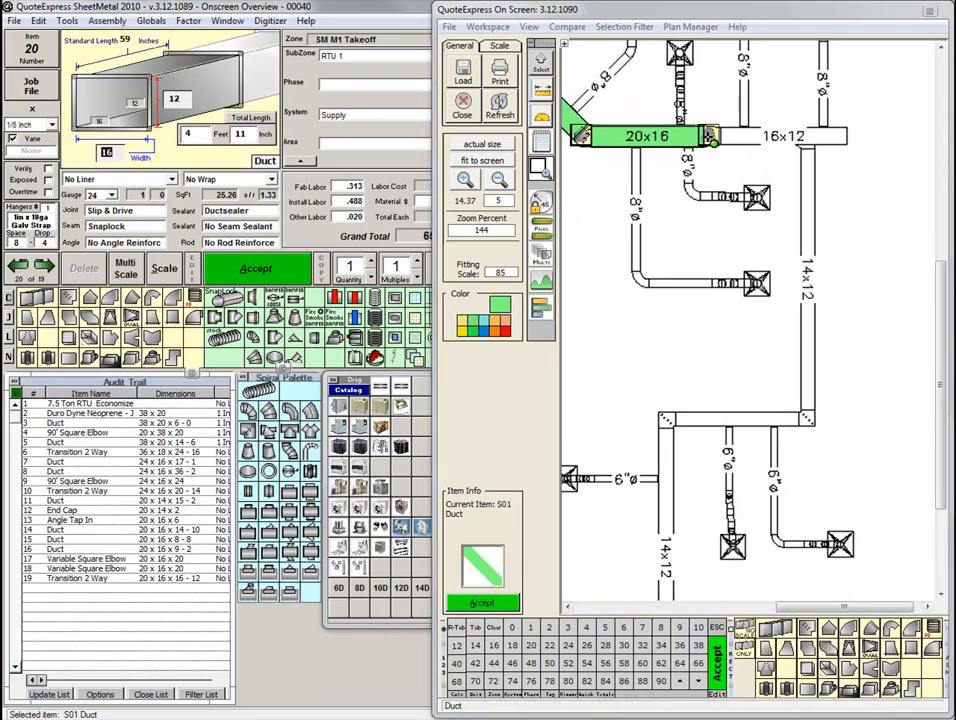
pyautogui.click(849, 141)
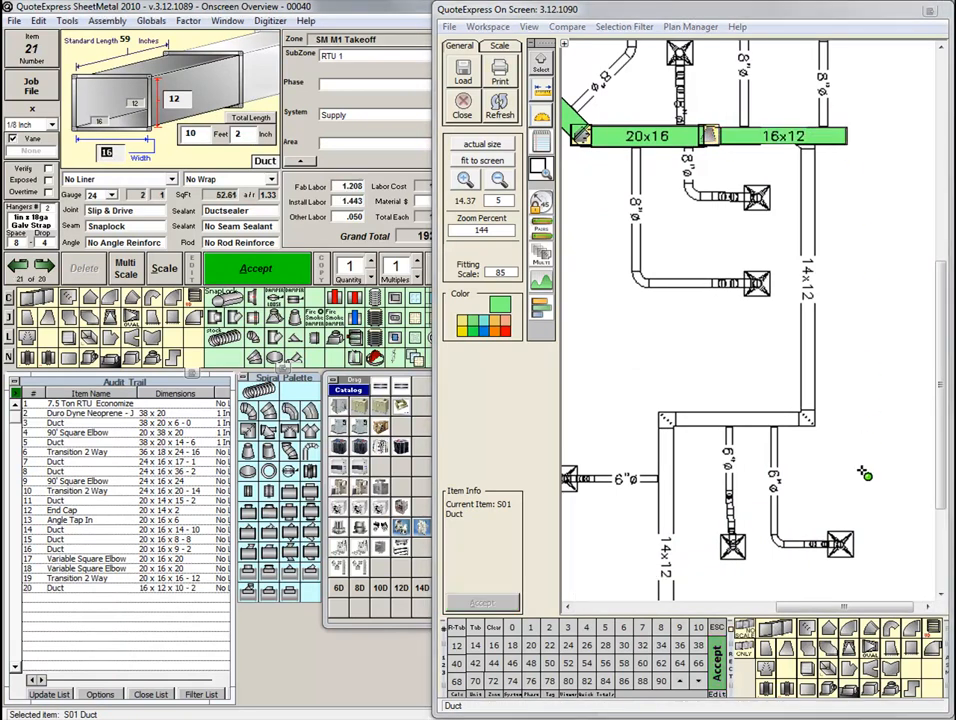
pyautogui.click(814, 691)
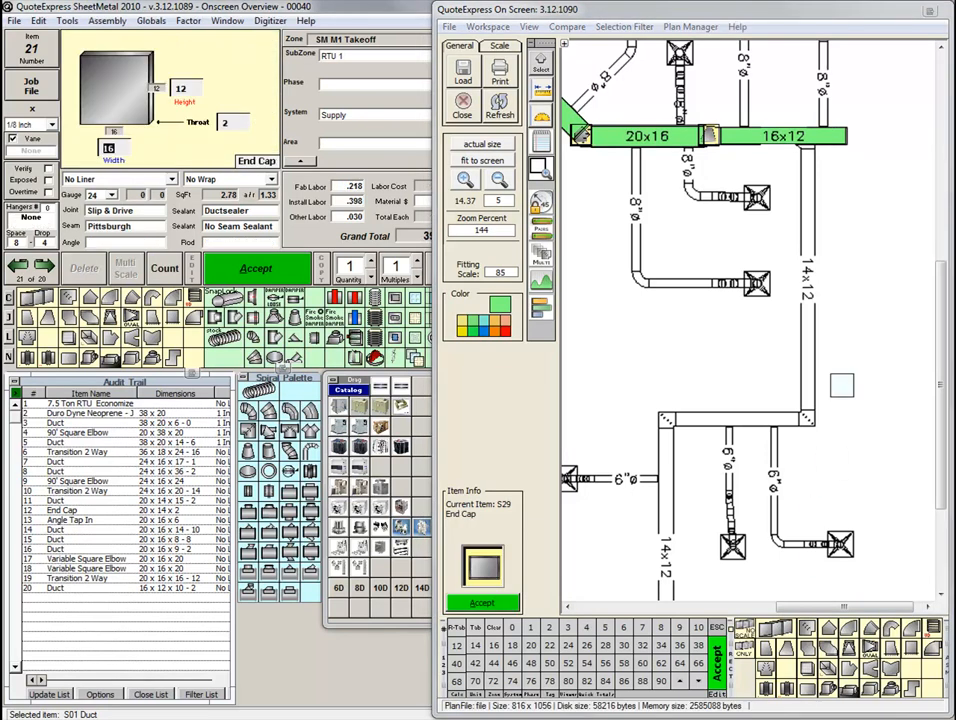
pyautogui.click(853, 139)
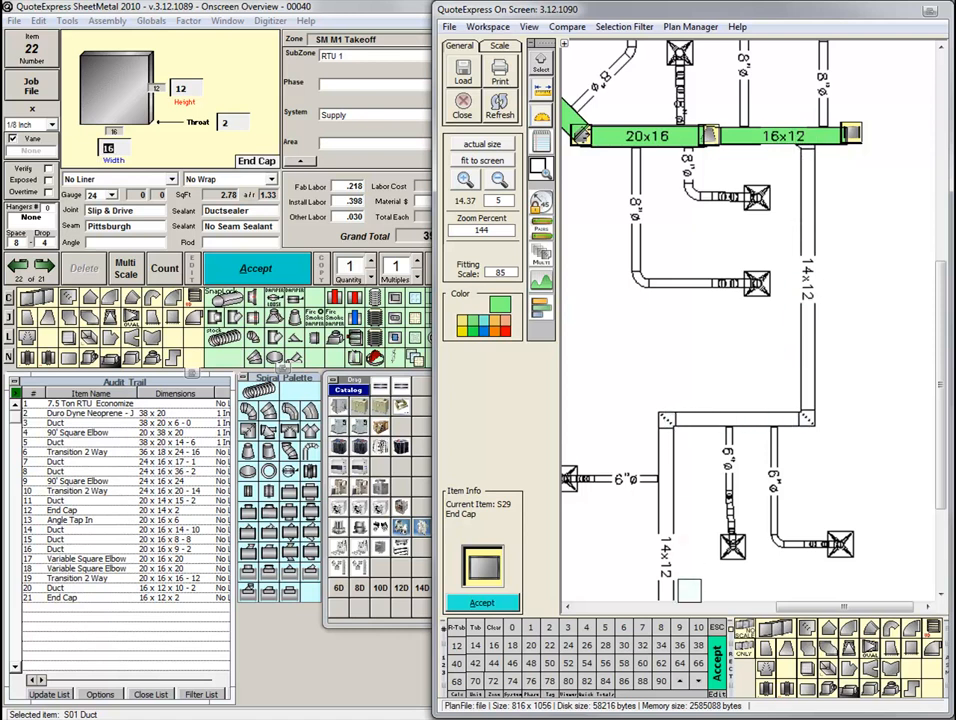
# Place a 14x12 Angle Tap In where the vertical 14x12 duct leaves the 16x12 duct.
pyautogui.click(893, 650)
pyautogui.click(475, 646)
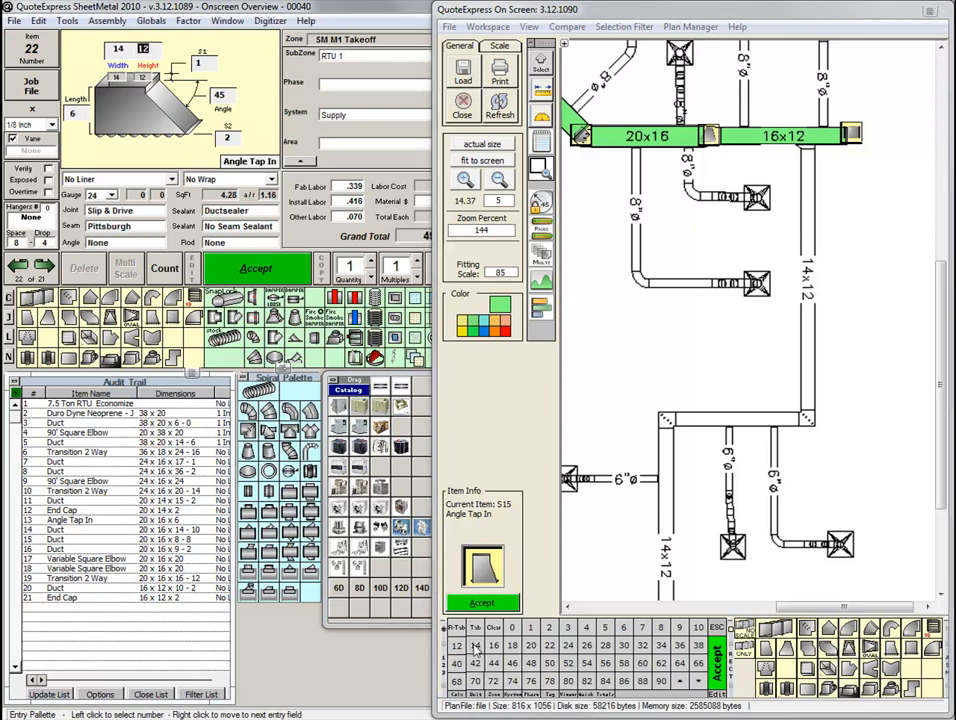
pyautogui.click(457, 646)
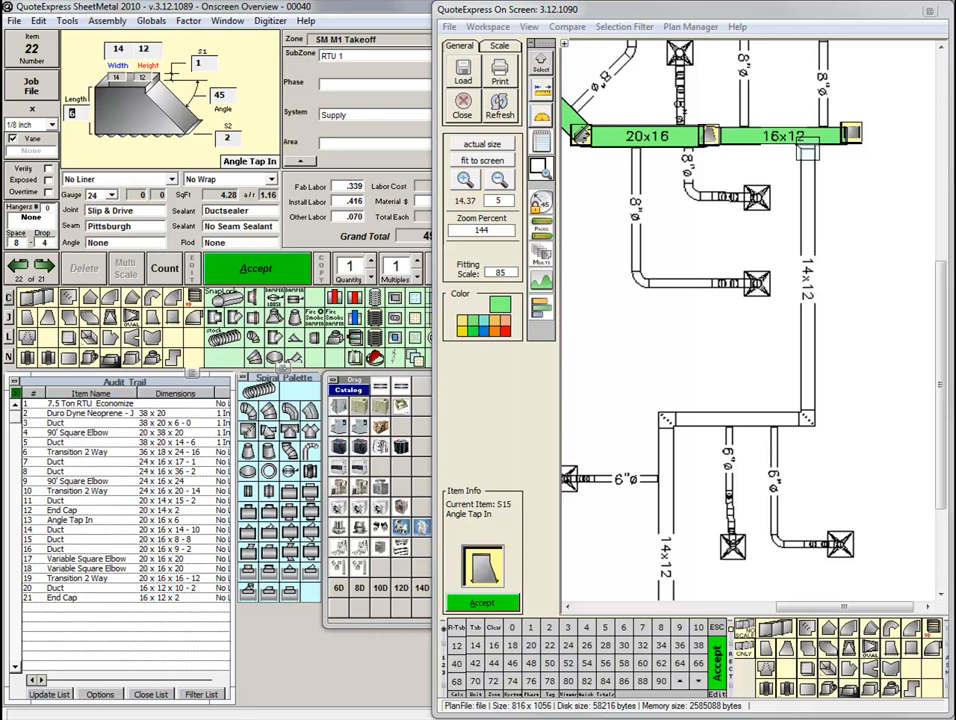
pyautogui.click(806, 150)
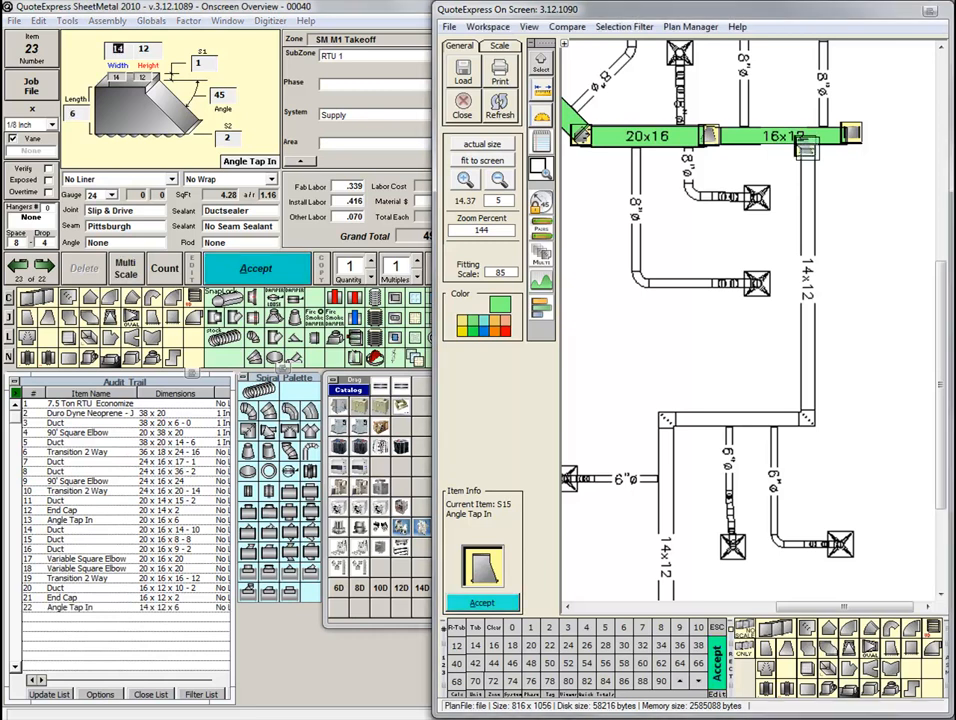
# Trace the three 14x12 ducts: about 21 ft down, about 10 ft across, and about 21 ft down to the run's end.
pyautogui.click(776, 630)
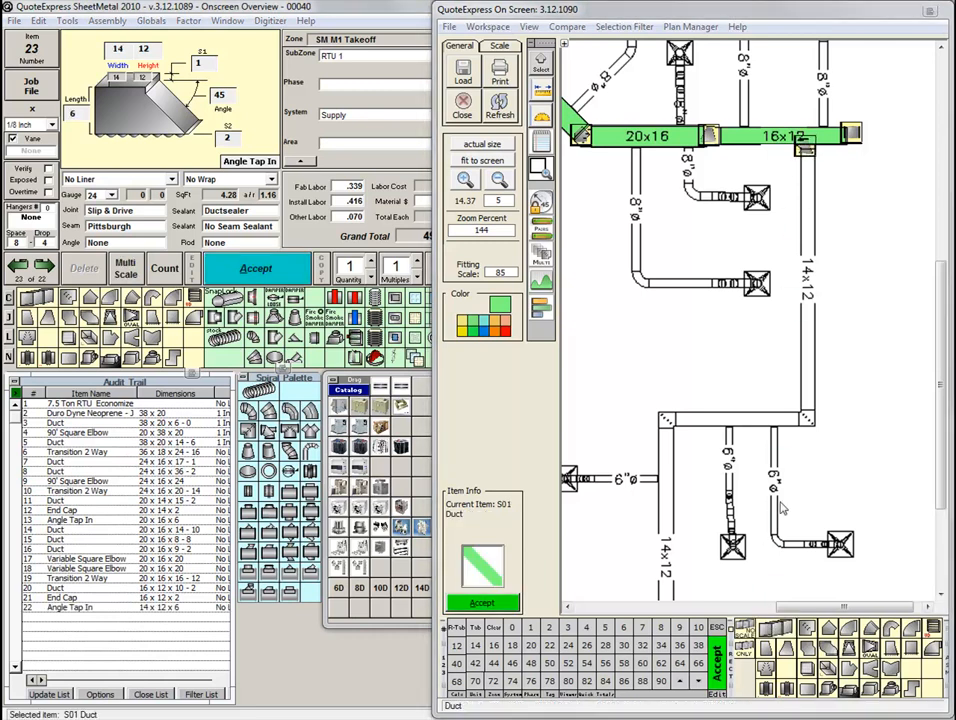
pyautogui.click(808, 149)
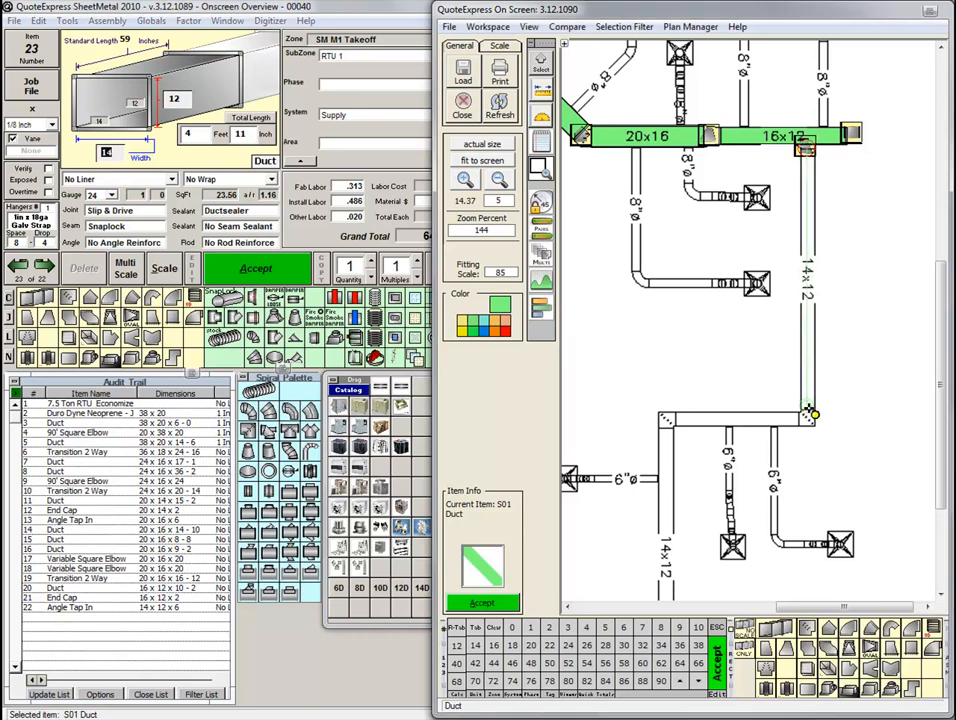
pyautogui.click(808, 412)
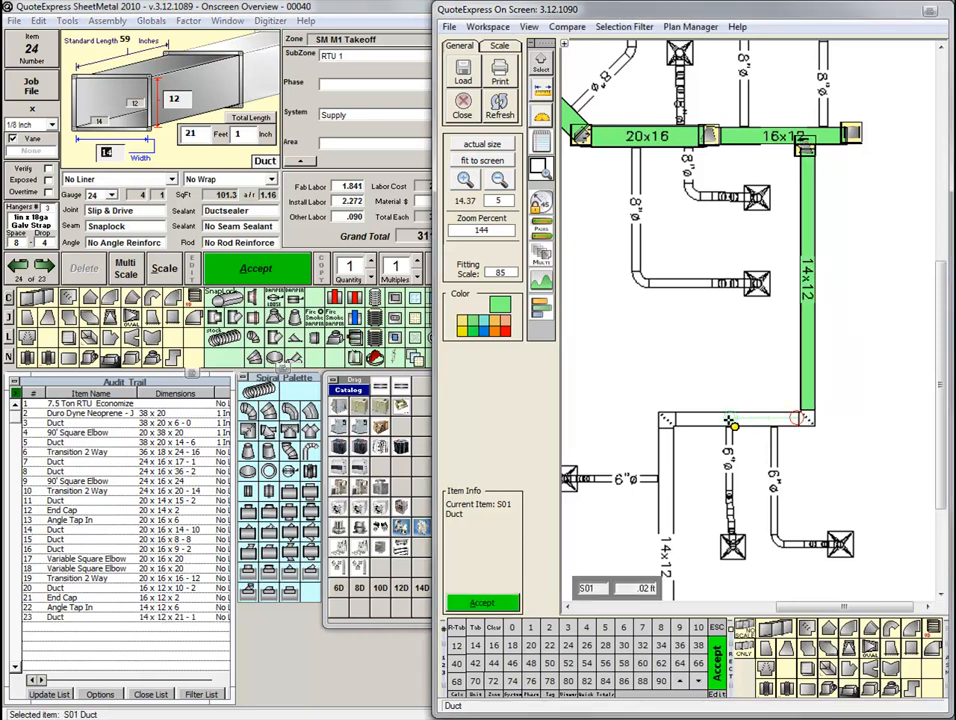
pyautogui.click(671, 429)
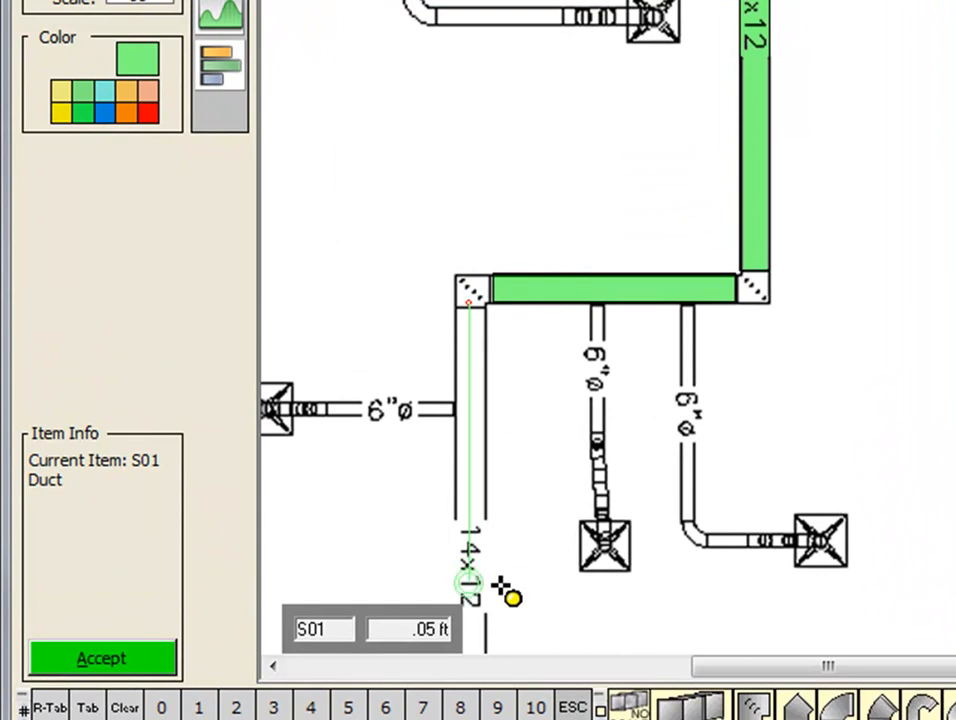
pyautogui.moveTo(504, 596)
pyautogui.mouseDown()
pyautogui.moveTo(504, 491)
pyautogui.moveTo(527, 414)
pyautogui.moveTo(542, 416)
pyautogui.mouseUp()
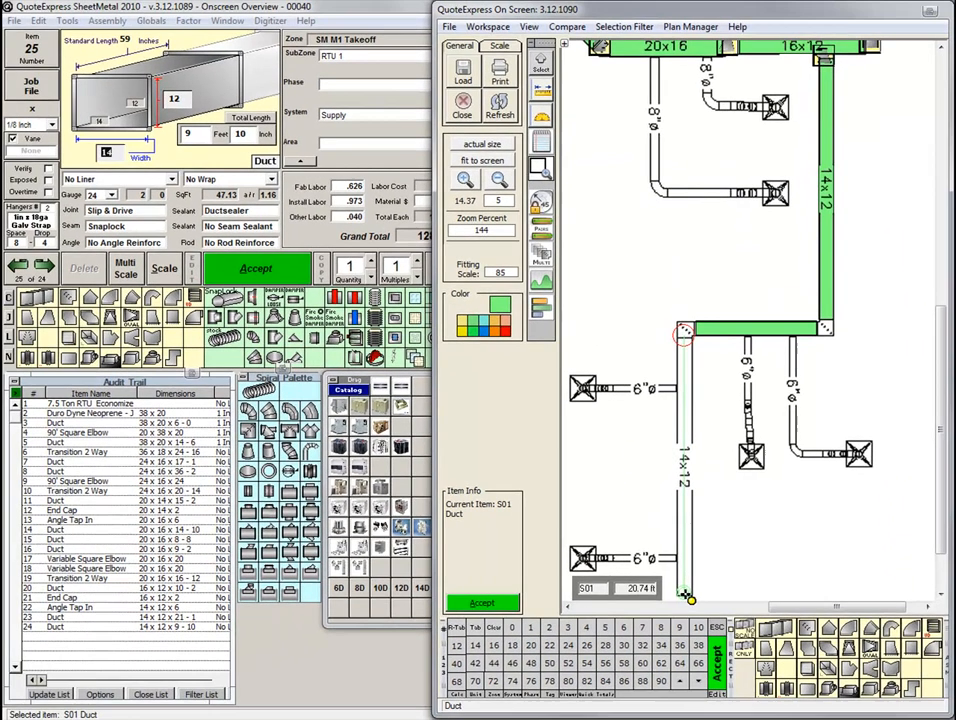
pyautogui.click(596, 617)
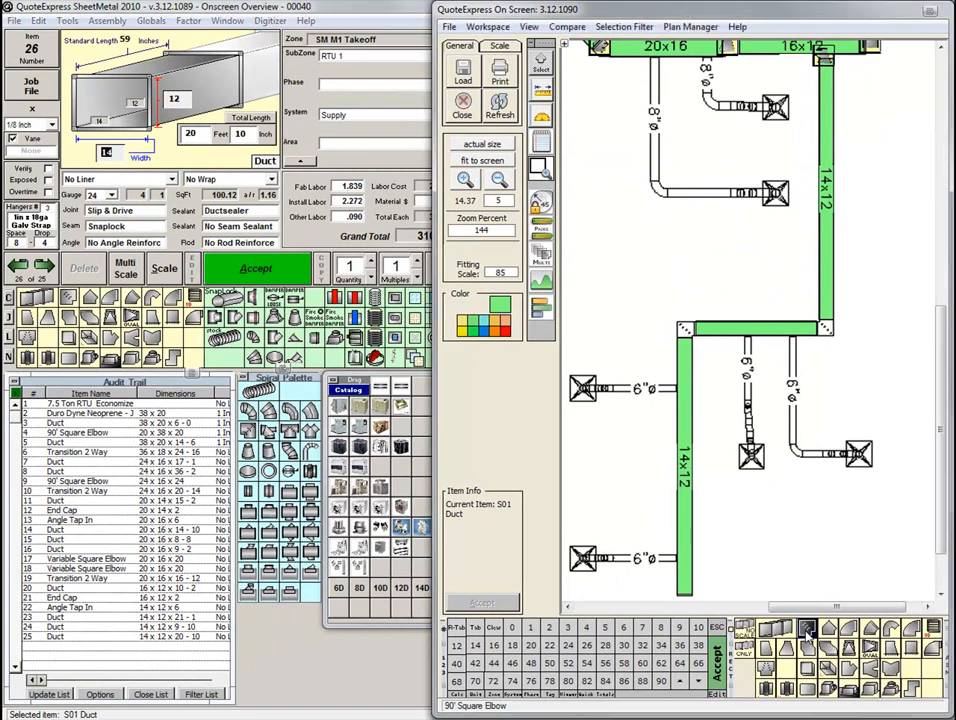
# Place a 14x12 90' Square Elbow at each of the two corners of the 14x12 run.
pyautogui.click(806, 628)
pyautogui.click(826, 328)
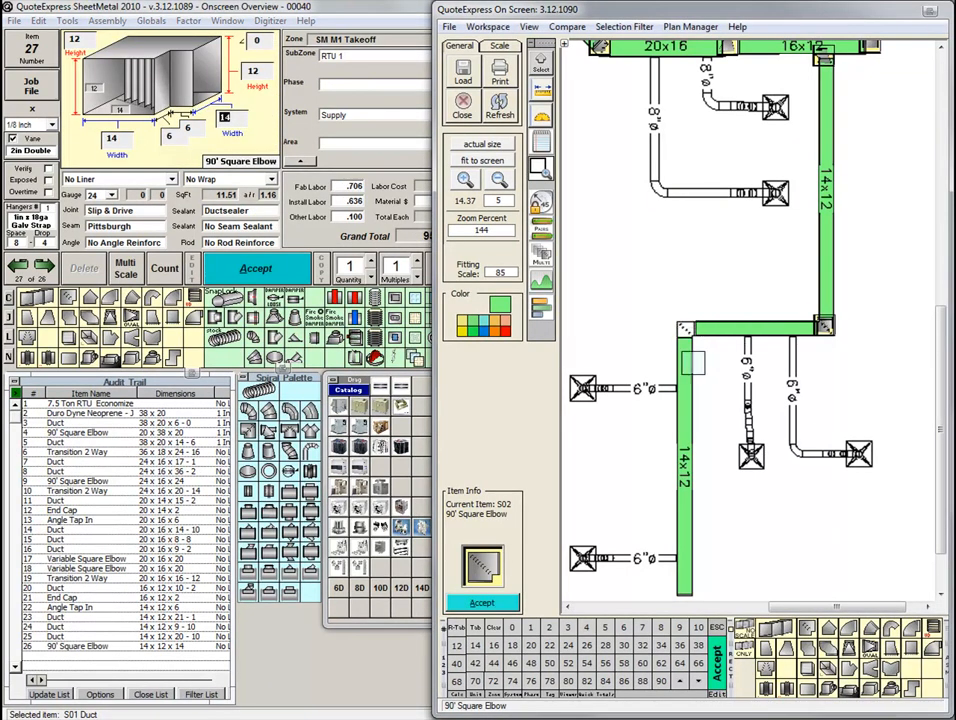
pyautogui.click(686, 332)
# Close the lower end of the 14x12 run with a 14x12 End Cap.
pyautogui.click(806, 694)
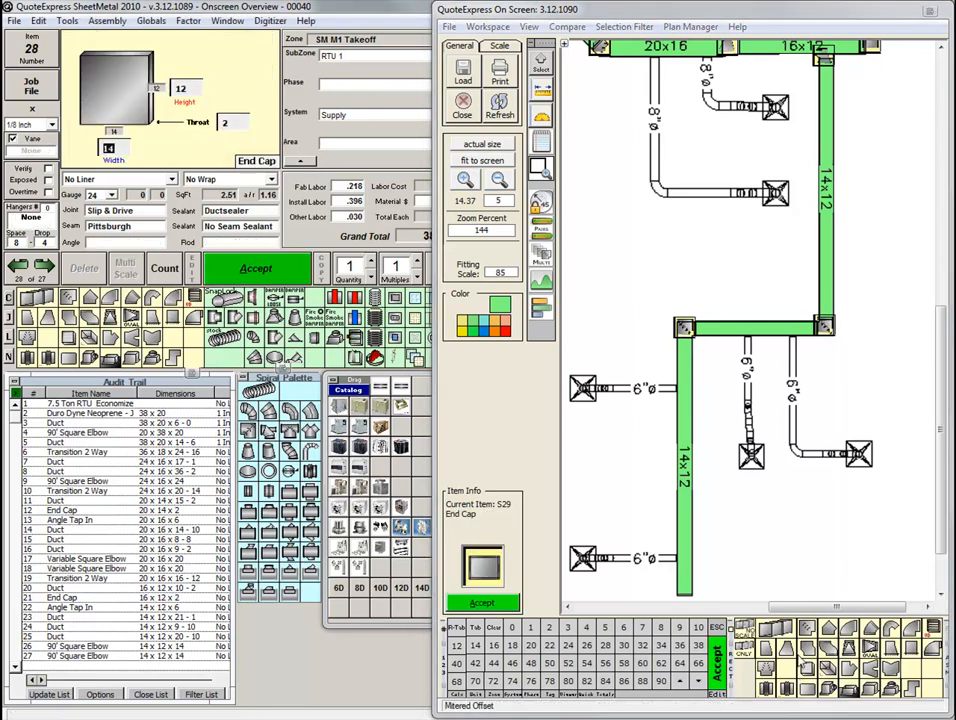
pyautogui.click(685, 592)
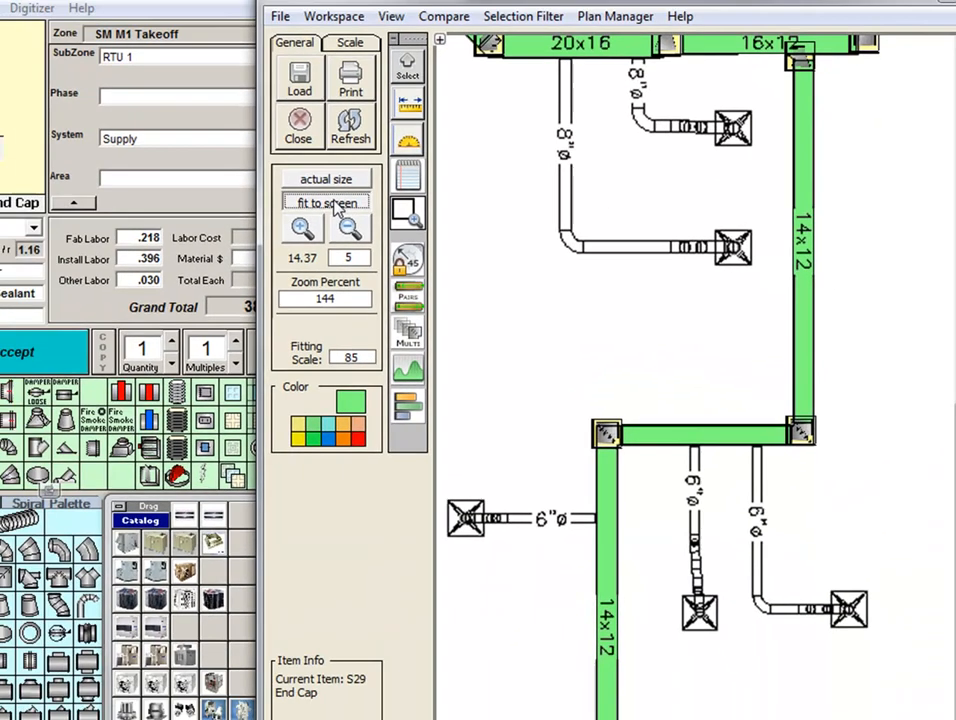
pyautogui.click(203, 178)
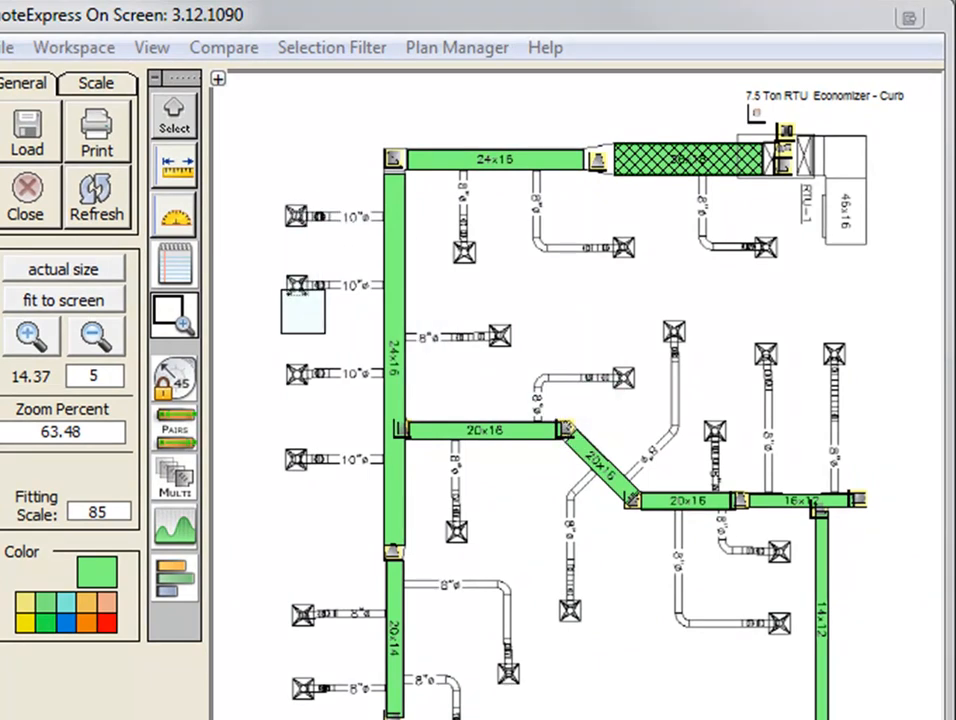
# Place a 10-inch Conical Spin In W/Damper where each of the four 10-inch branches meets the vertical 24x16 duct.
pyautogui.click(181, 316)
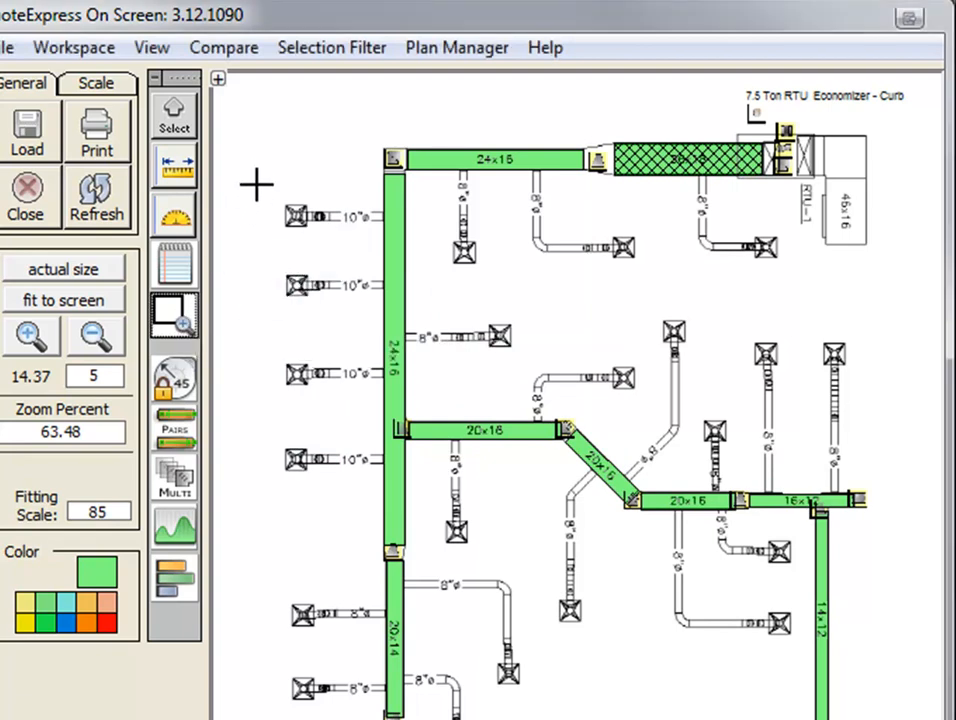
pyautogui.moveTo(253, 180); pyautogui.dragTo(444, 483)
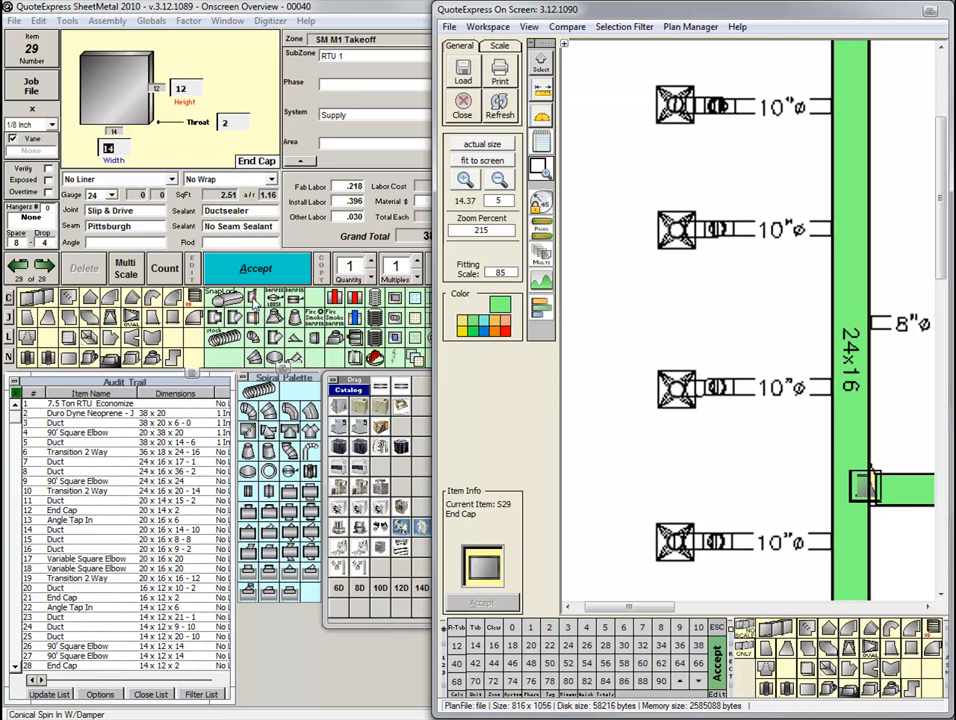
pyautogui.click(253, 299)
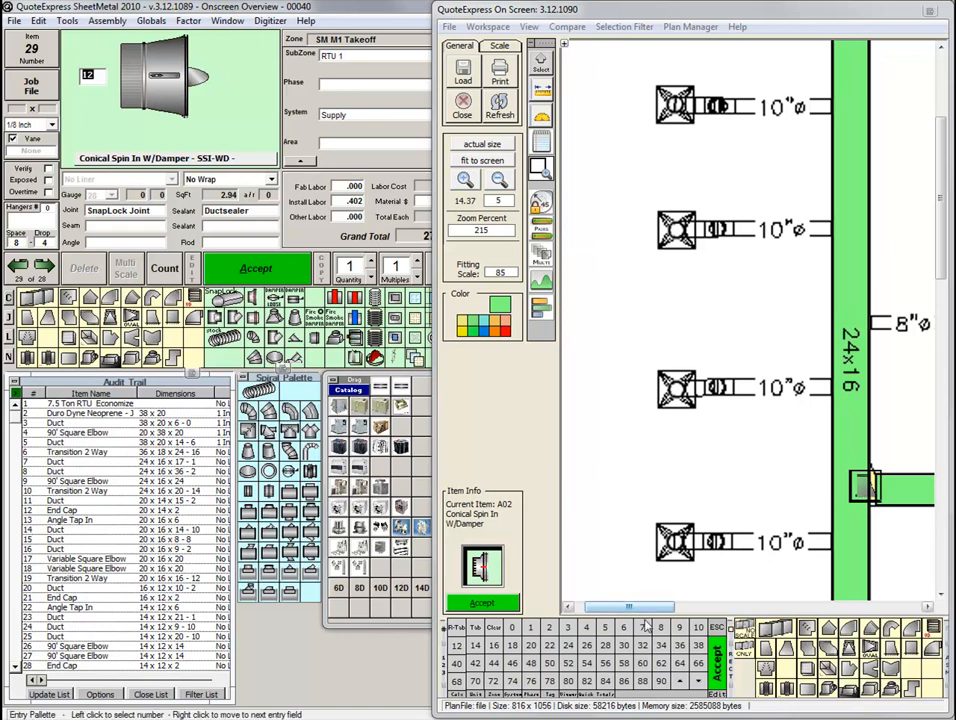
pyautogui.click(699, 628)
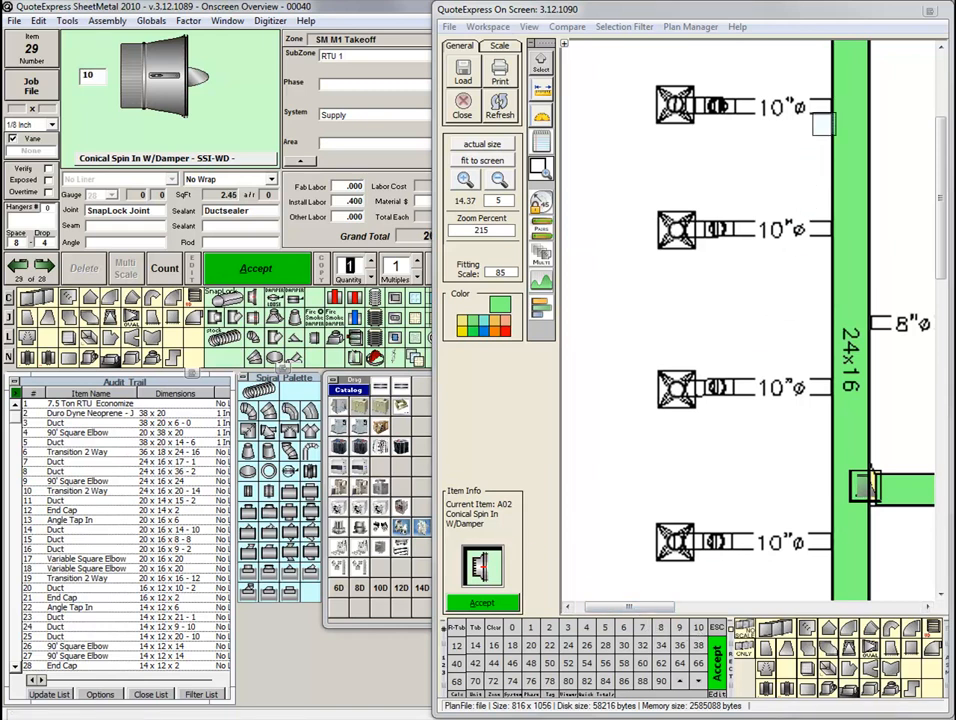
pyautogui.click(822, 101)
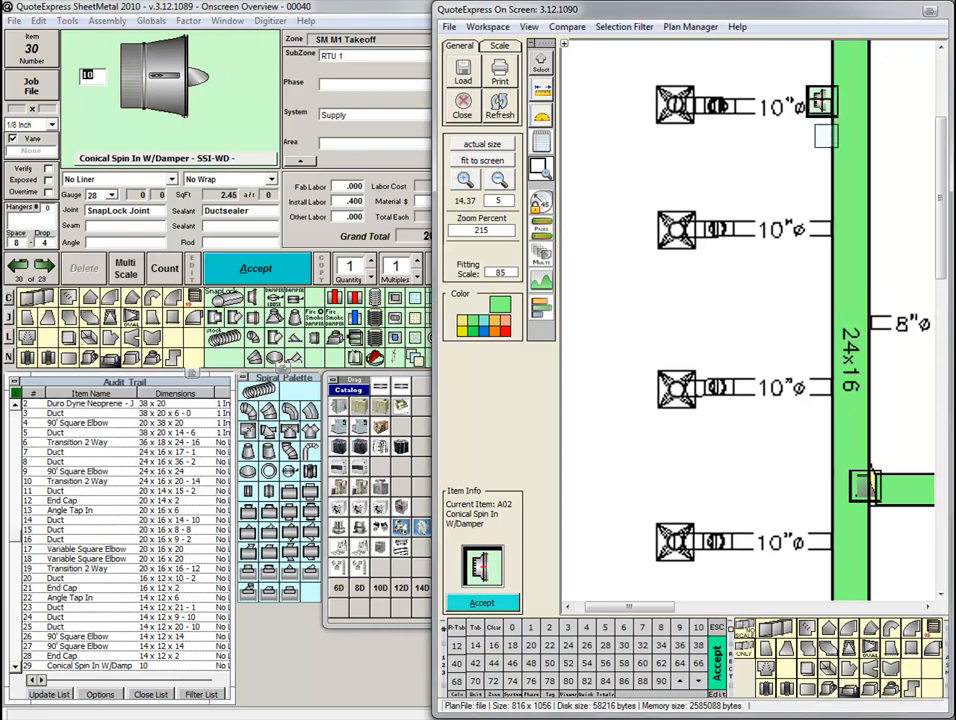
pyautogui.click(826, 231)
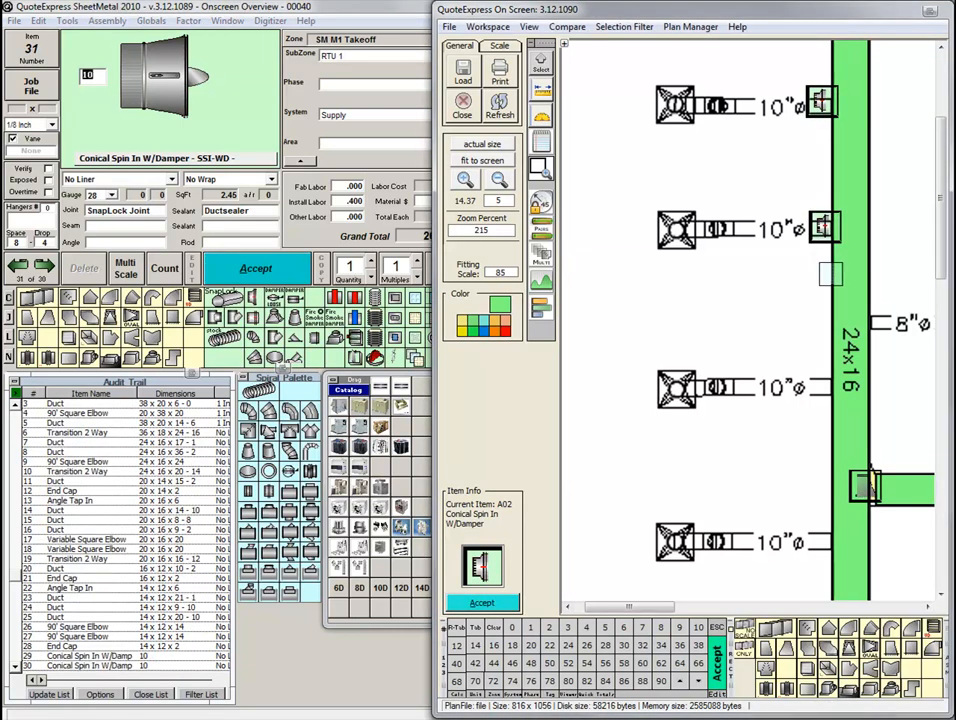
pyautogui.click(826, 388)
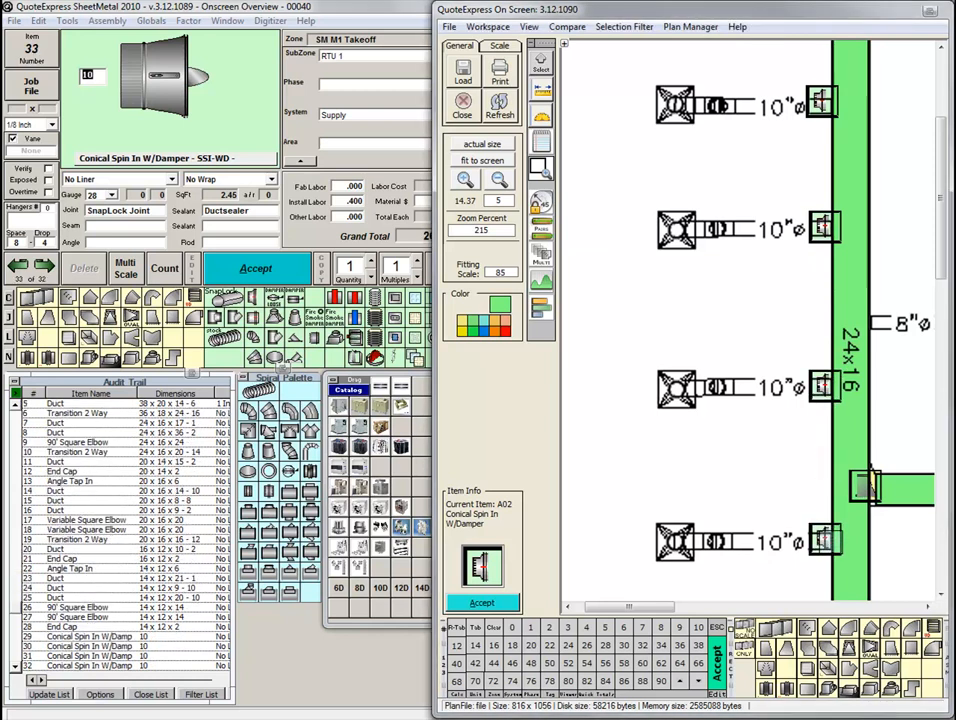
pyautogui.click(826, 542)
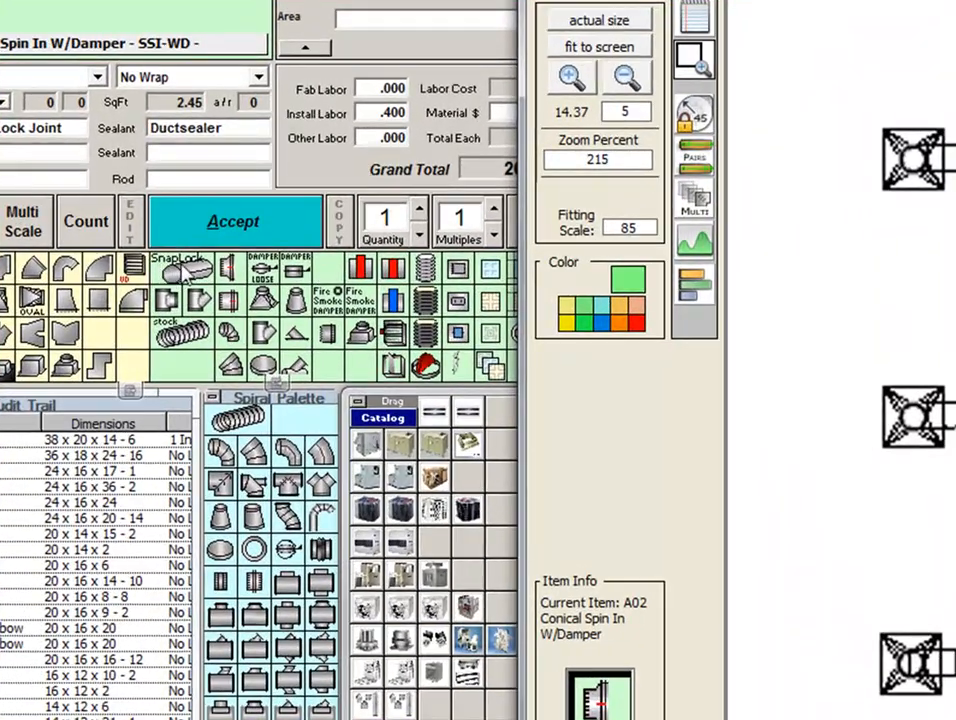
# Trace 10-inch Snap Lock Pipe along the four 10-inch branches from their spin-ins toward the diffusers, each about 5 ft long.
pyautogui.click(175, 270)
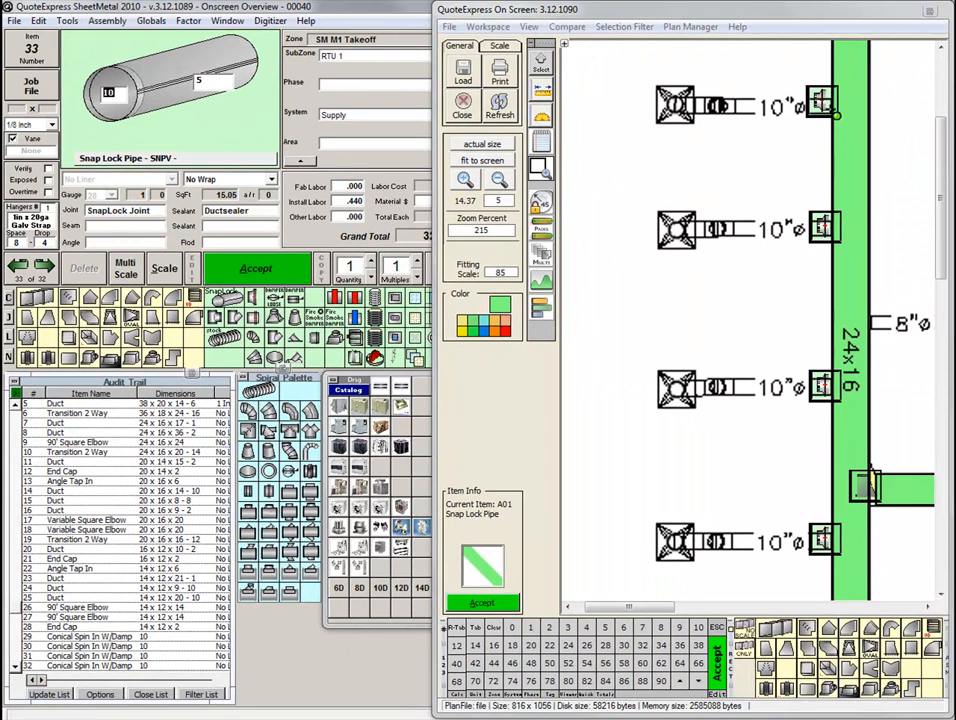
pyautogui.click(836, 115)
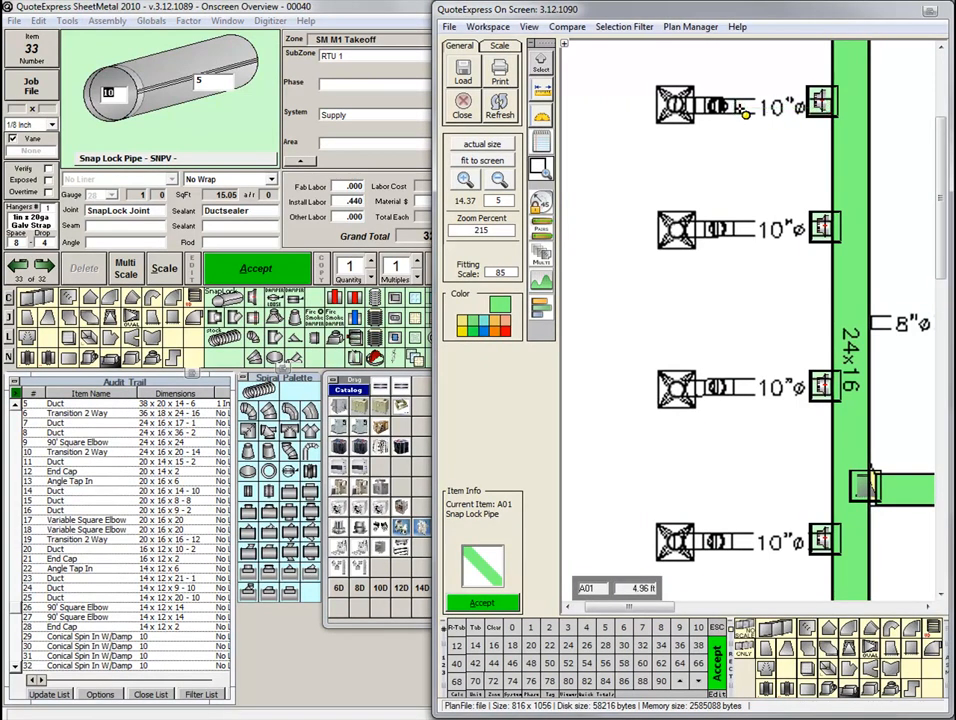
pyautogui.click(740, 108)
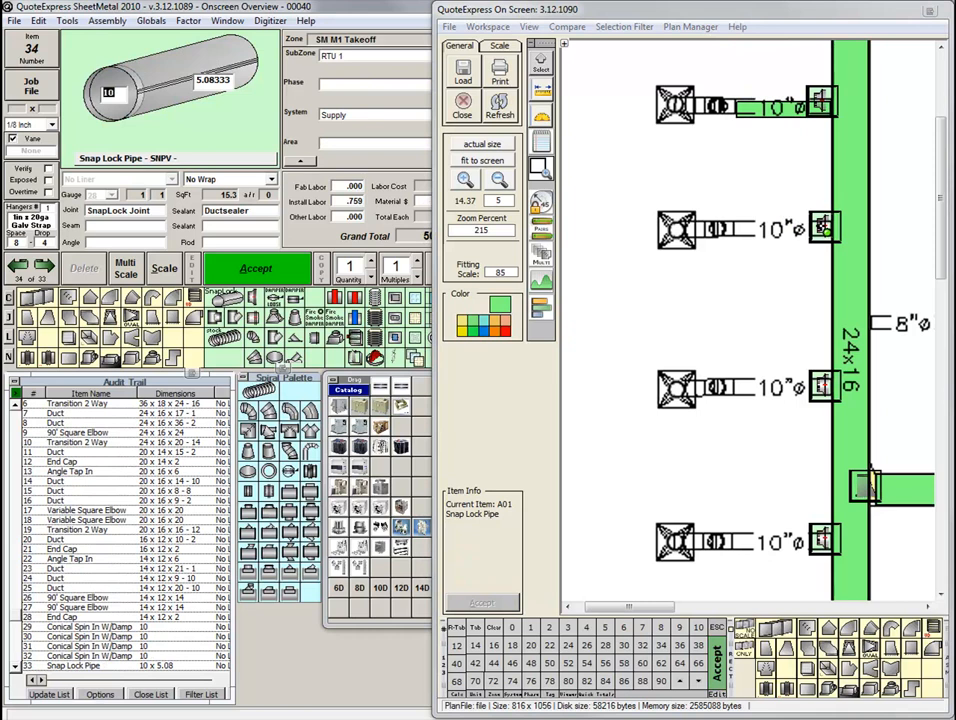
pyautogui.click(748, 229)
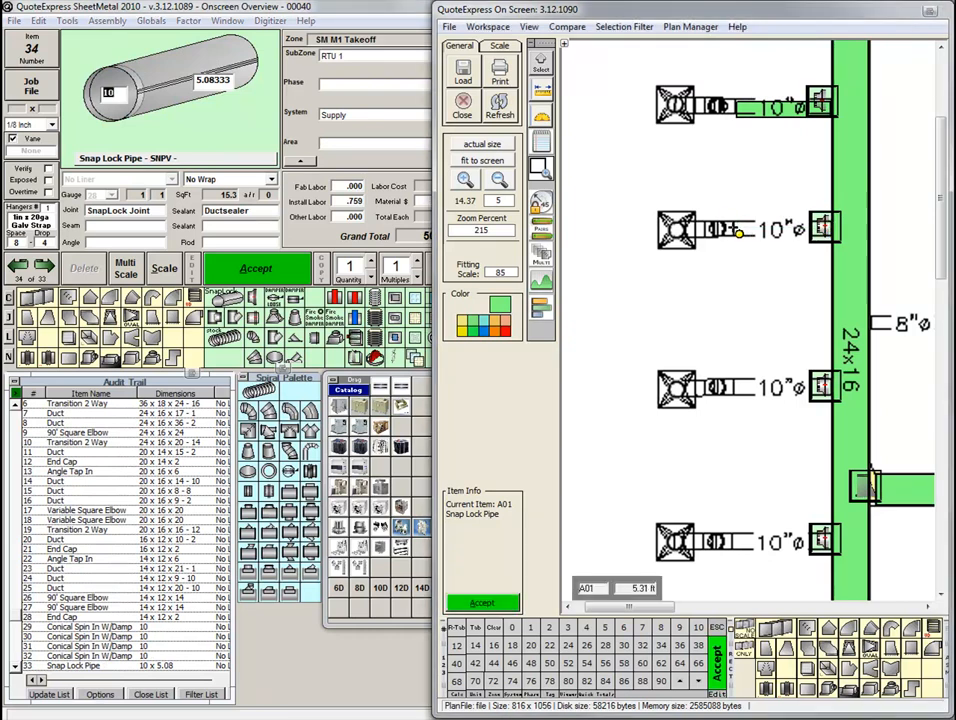
pyautogui.click(738, 232)
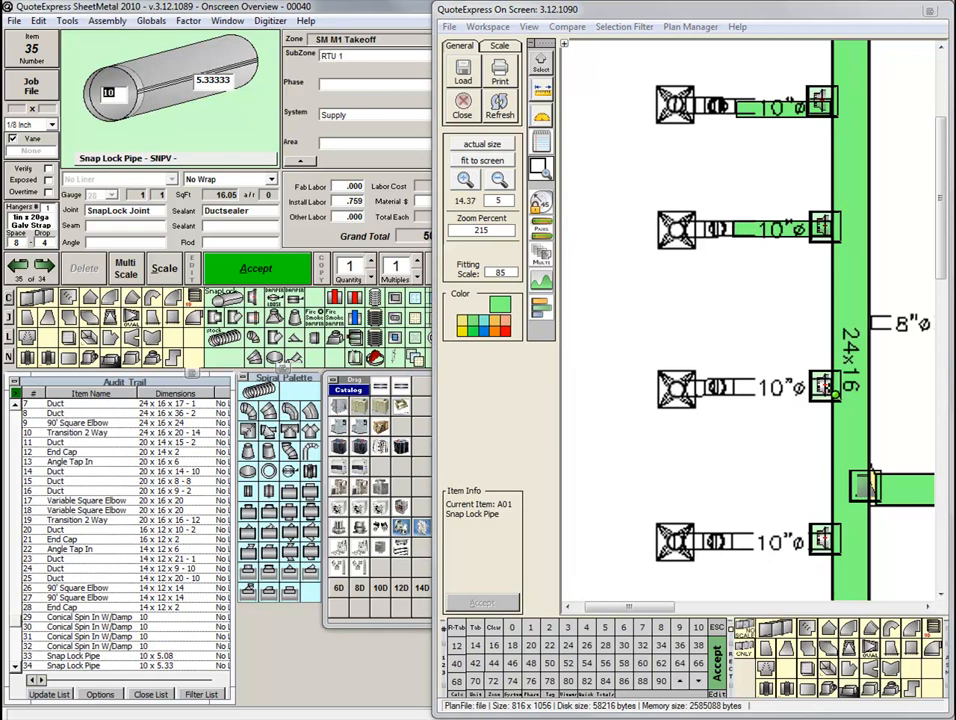
pyautogui.click(833, 387)
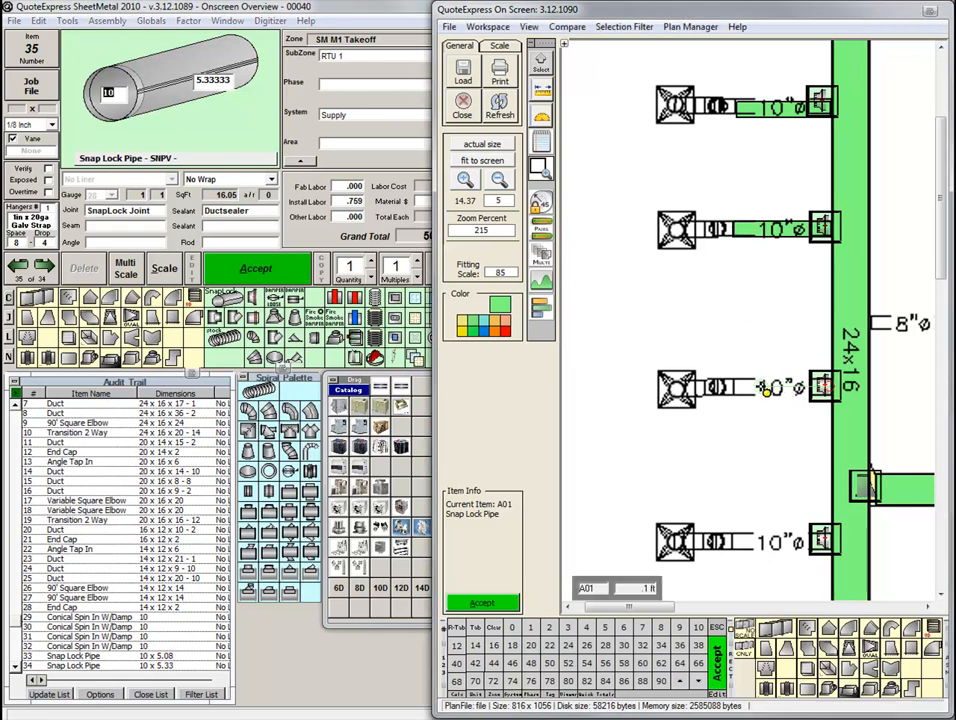
pyautogui.click(740, 391)
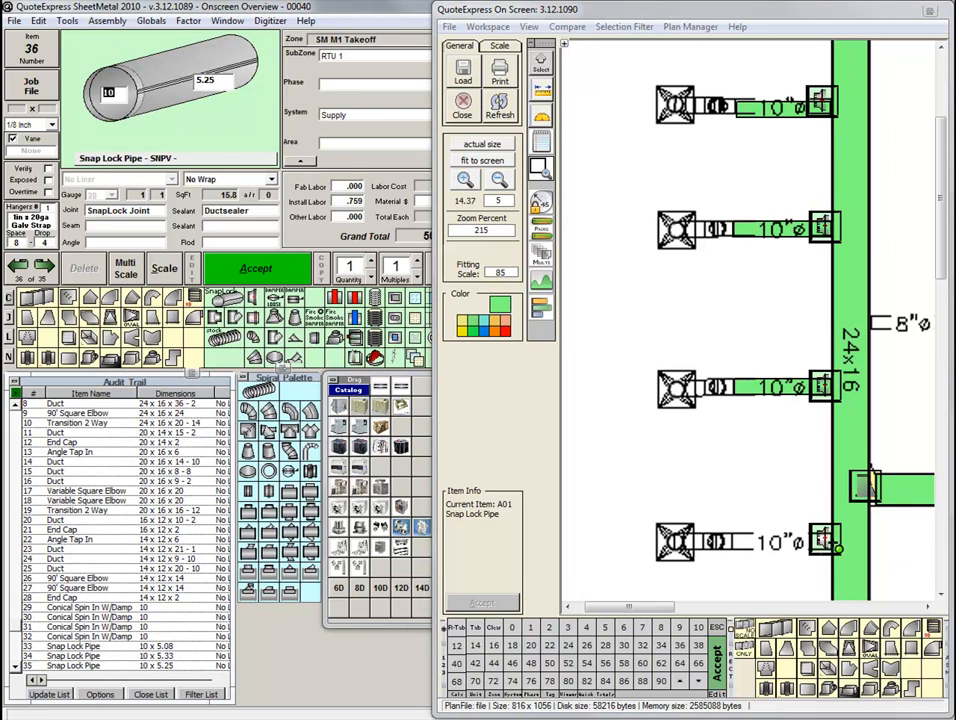
pyautogui.click(838, 547)
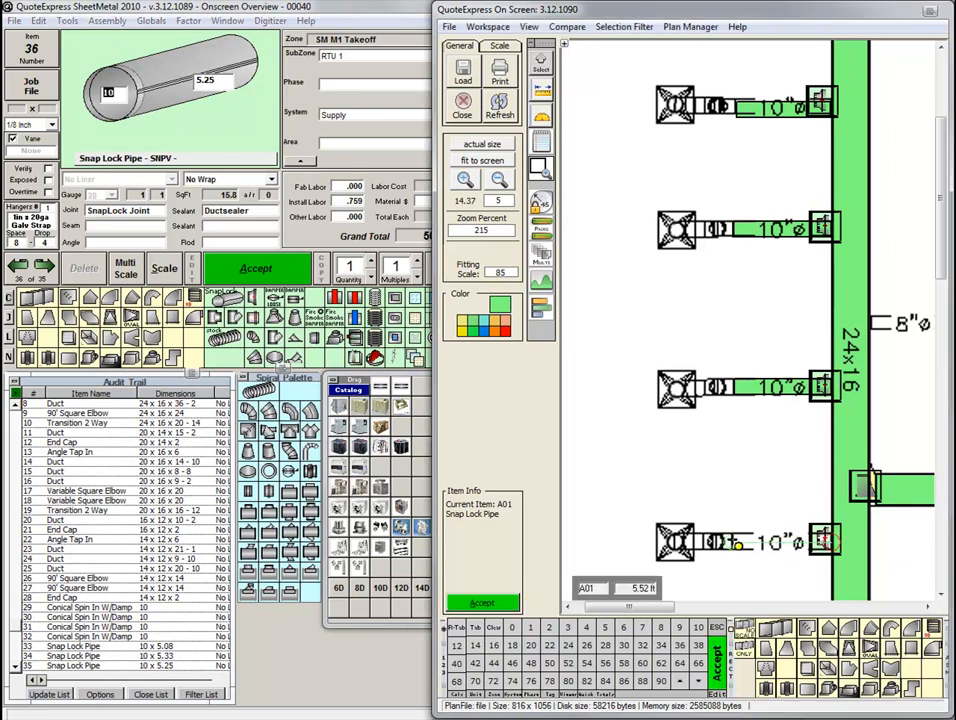
pyautogui.click(737, 543)
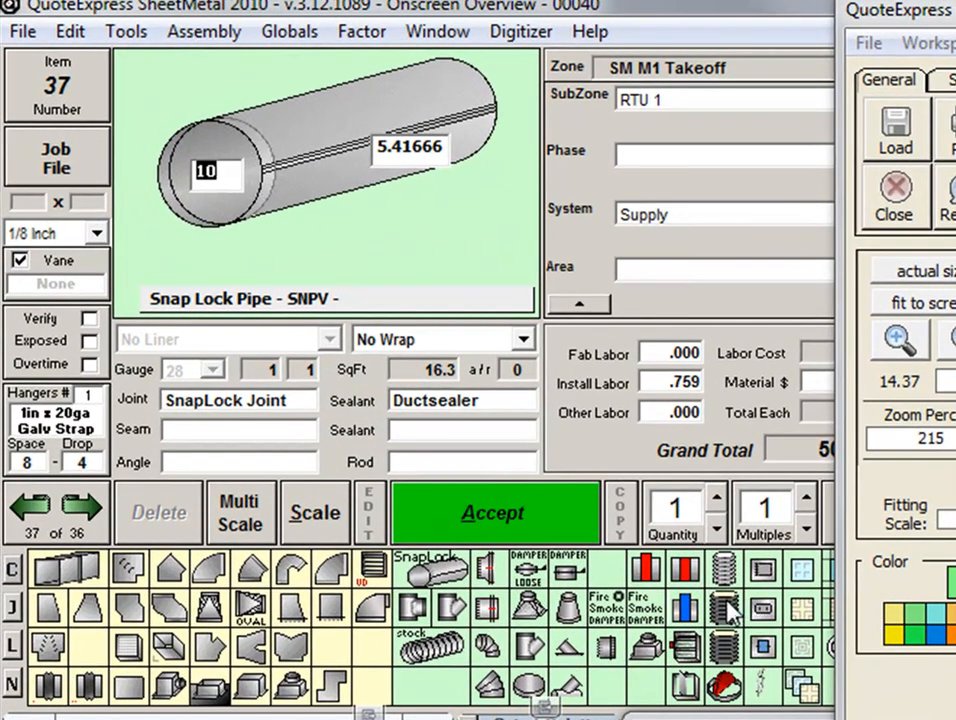
# Place a 10-inch Flex 1 Insulated, 6 ft long, on the flex section of each of the four 10-inch branches.
pyautogui.click(729, 607)
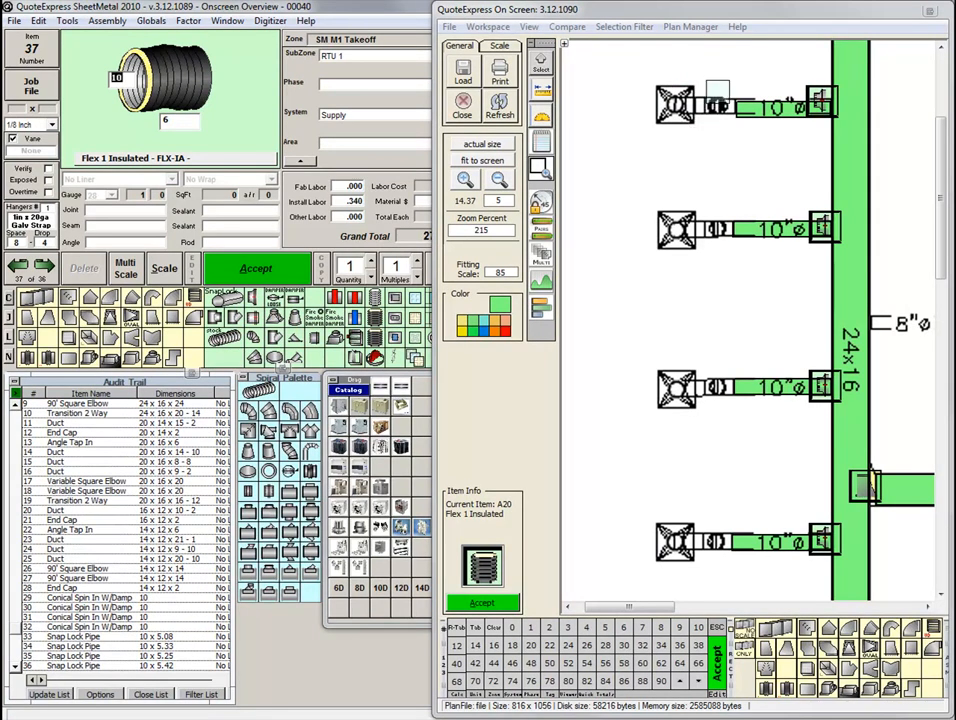
pyautogui.click(716, 92)
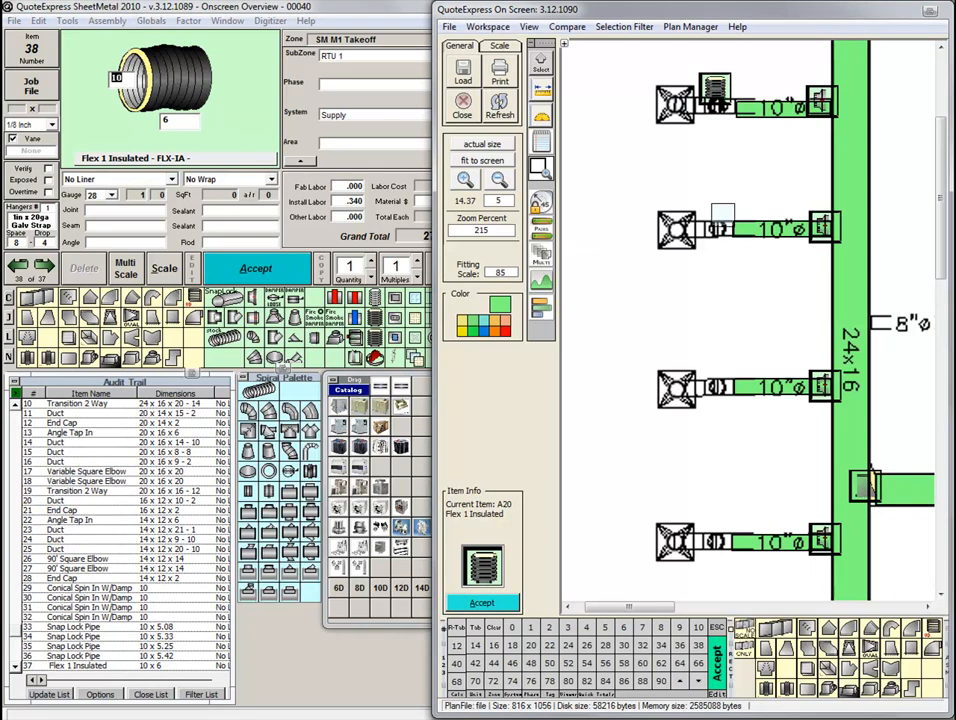
pyautogui.click(714, 217)
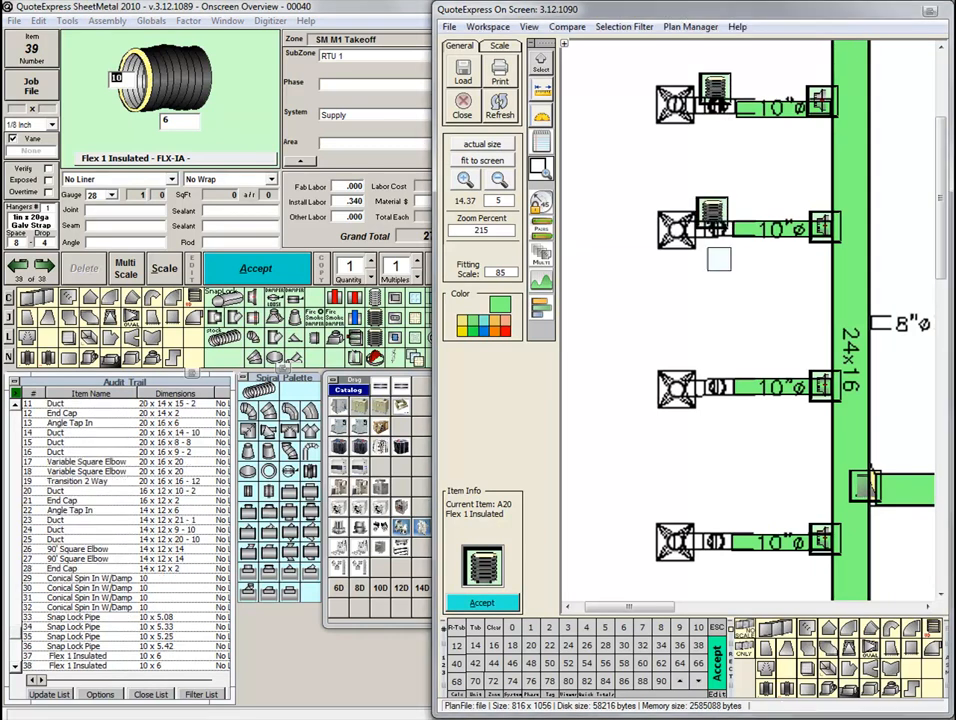
pyautogui.click(716, 384)
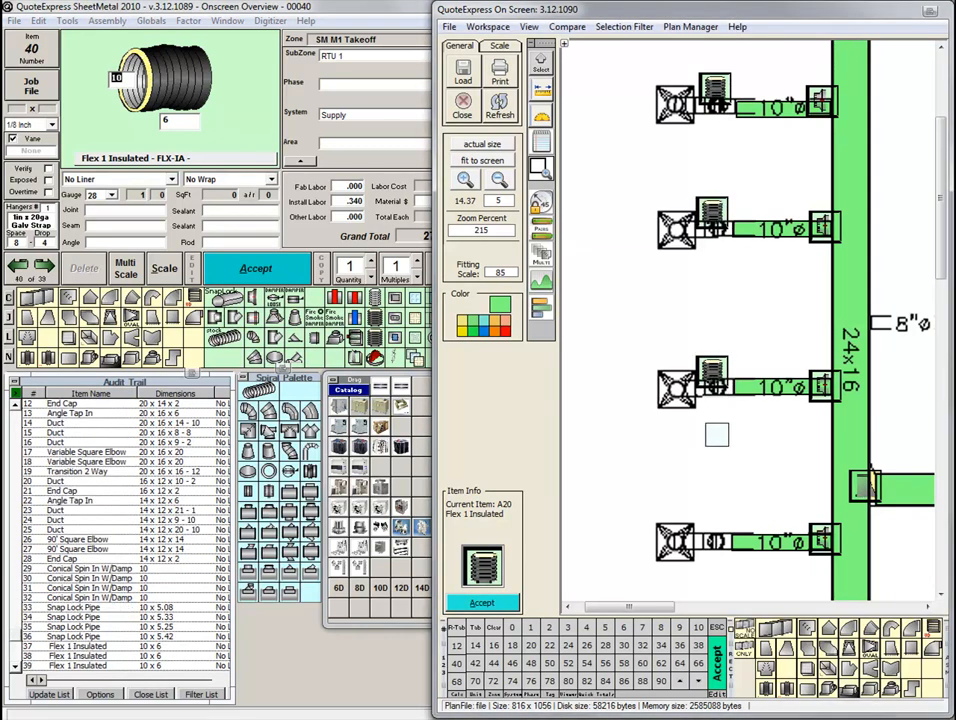
pyautogui.click(716, 540)
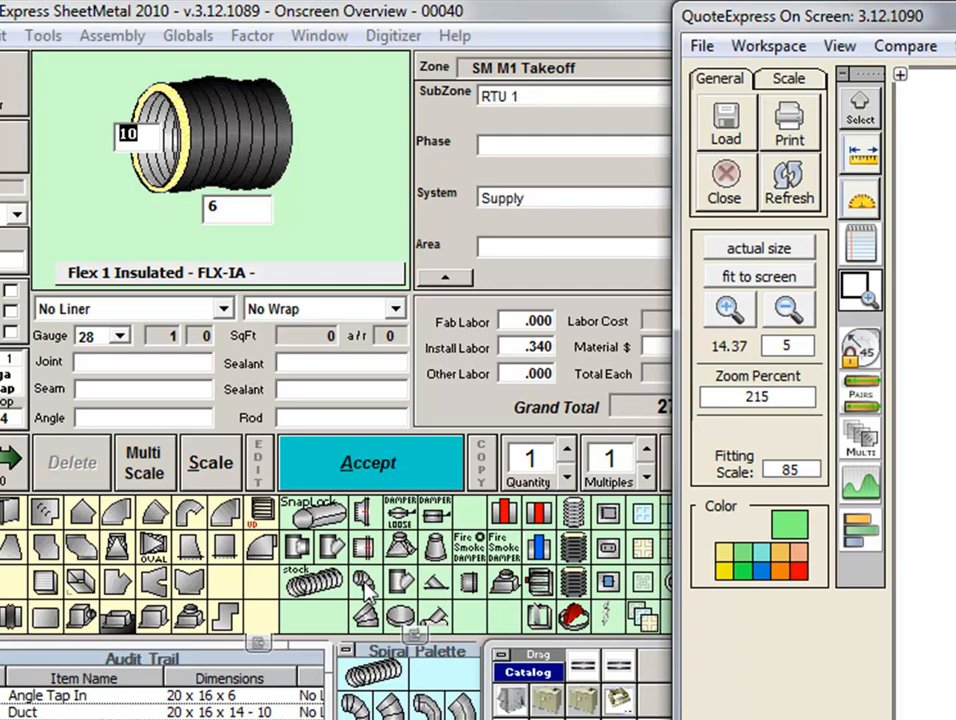
# Place a 10-inch Adjustable Elbow at the diffuser of each of the four 10-inch branches.
pyautogui.click(367, 586)
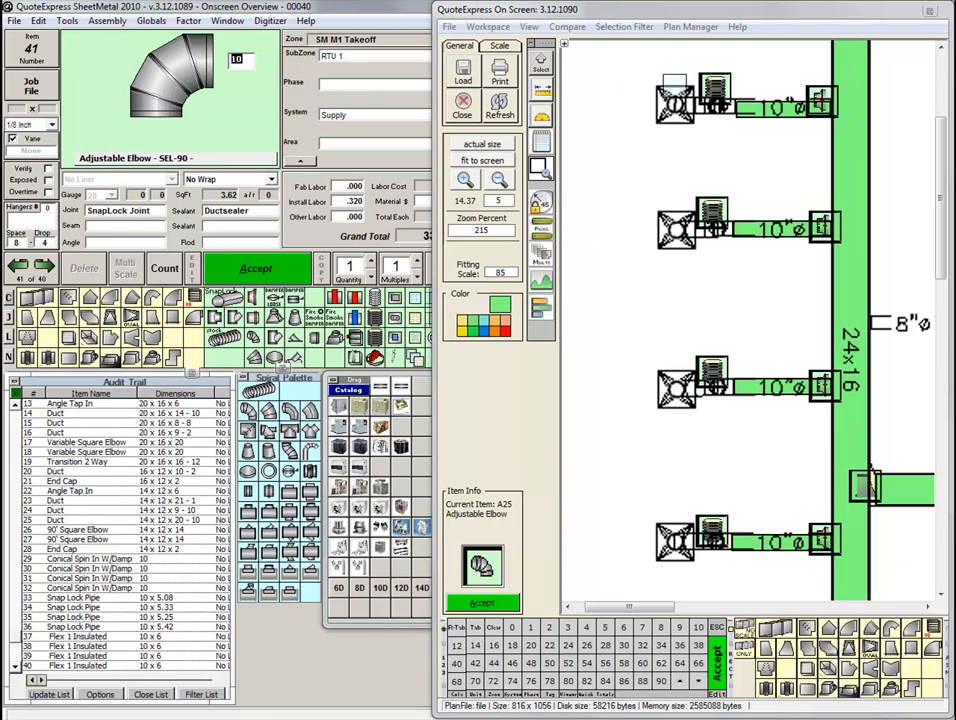
pyautogui.click(670, 80)
pyautogui.click(670, 205)
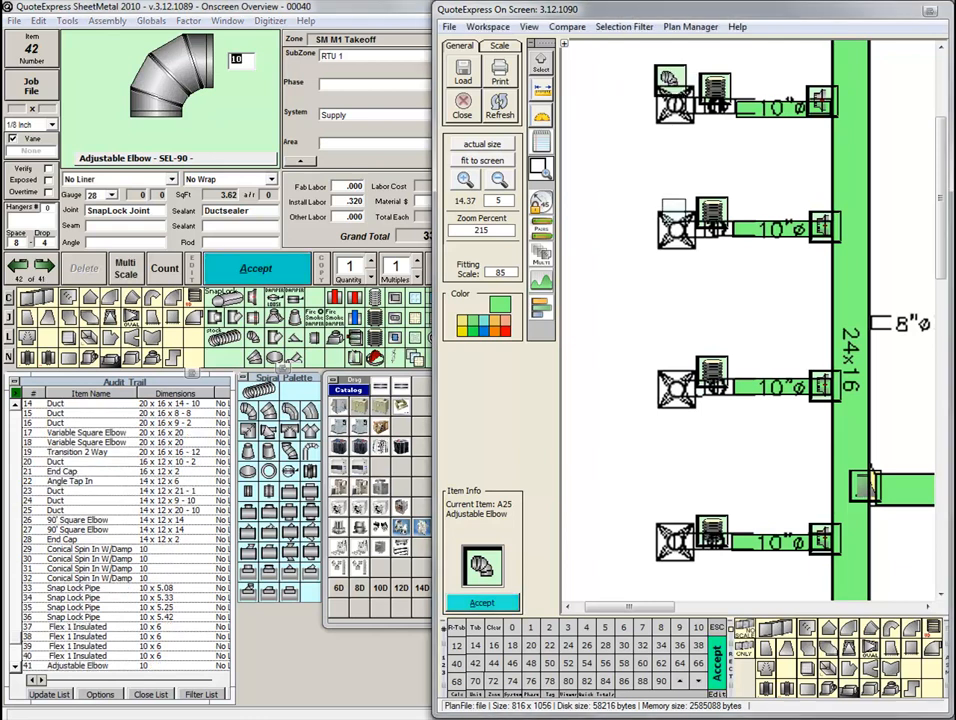
pyautogui.click(673, 368)
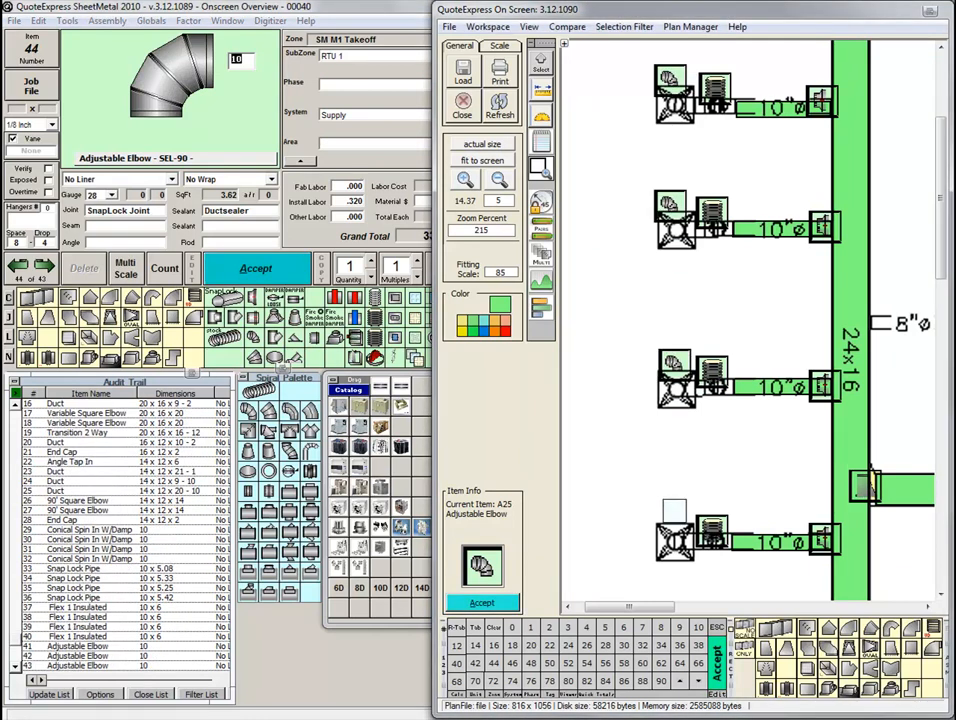
pyautogui.click(673, 520)
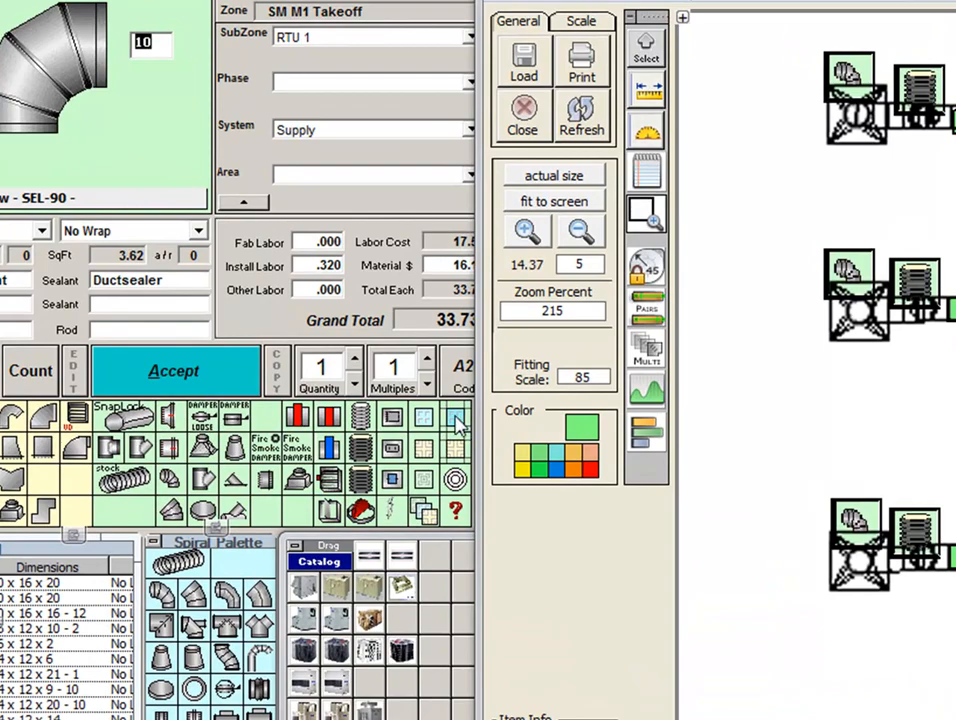
# Place a 10-inch GRD - Grill - Lay In on the diffuser of each of the four 10-inch branches.
pyautogui.click(455, 420)
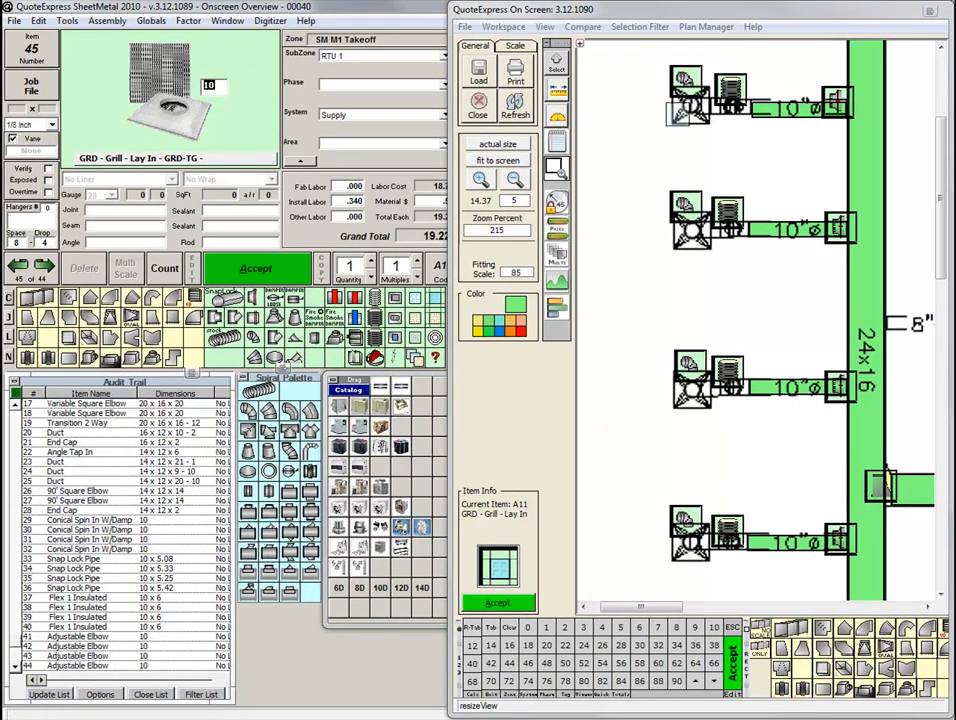
pyautogui.click(676, 112)
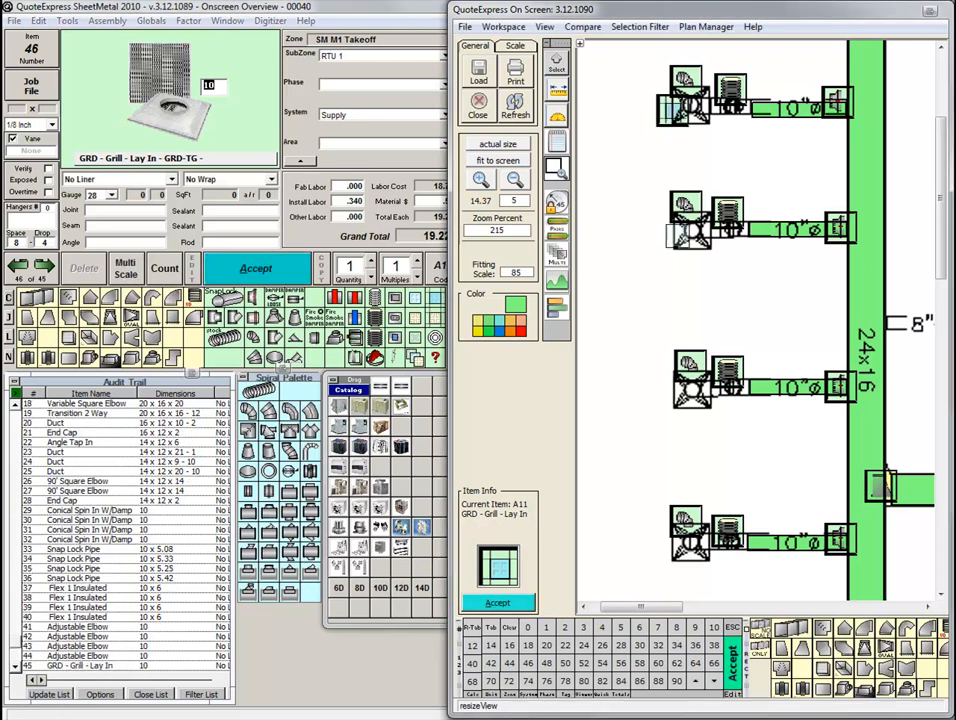
pyautogui.click(676, 229)
pyautogui.click(688, 385)
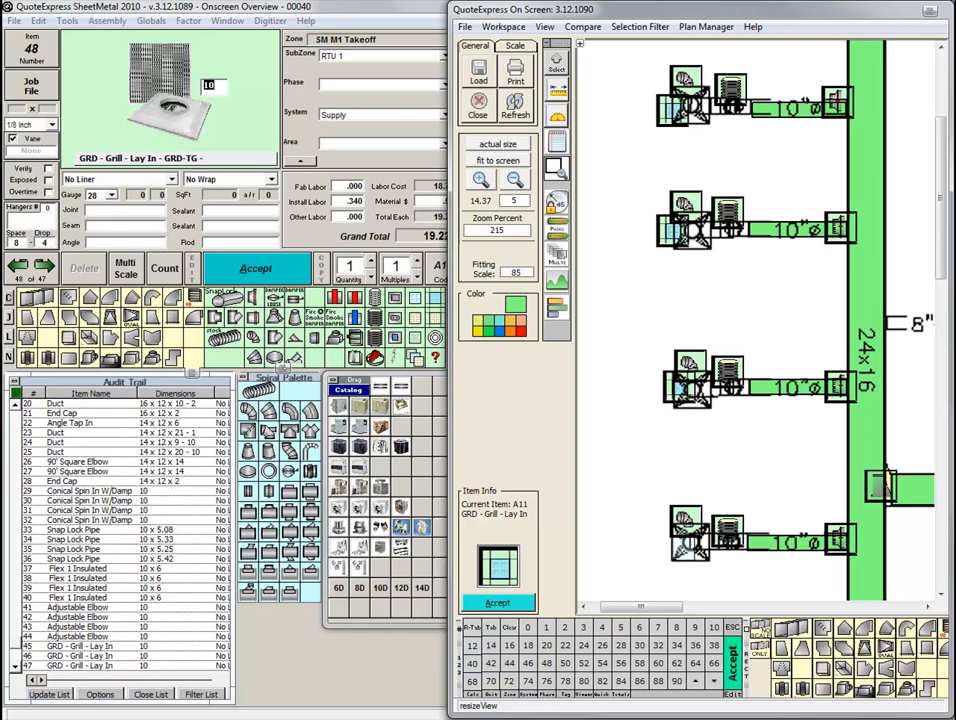
pyautogui.click(688, 537)
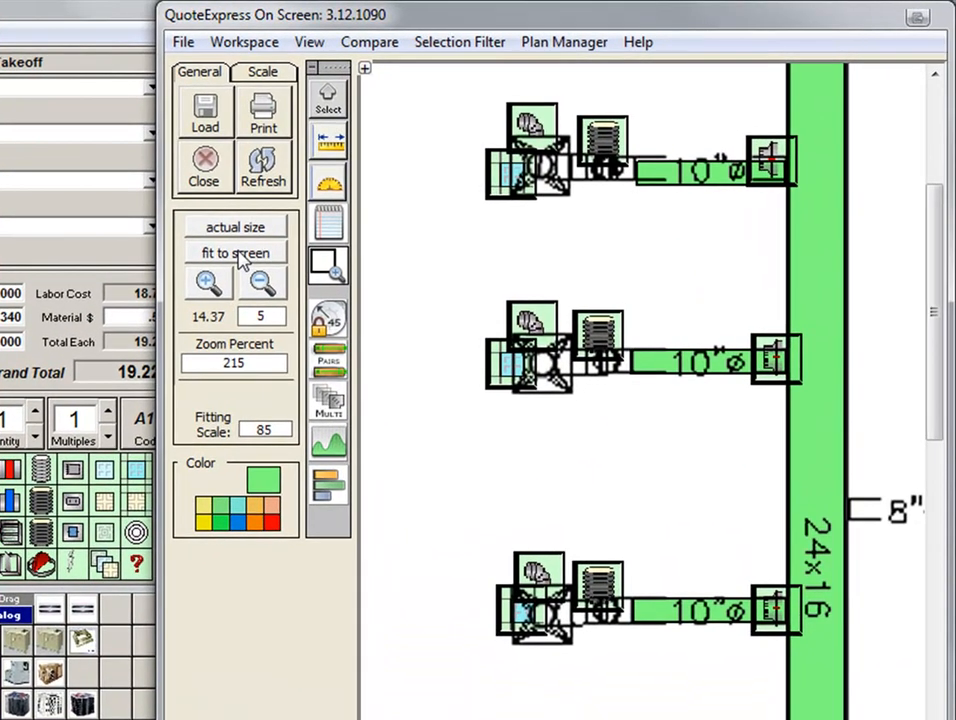
# Place an 8-inch Conical Spin In W/Damper at each of the four branch takeoffs on the 20x14 duct.
pyautogui.click(240, 254)
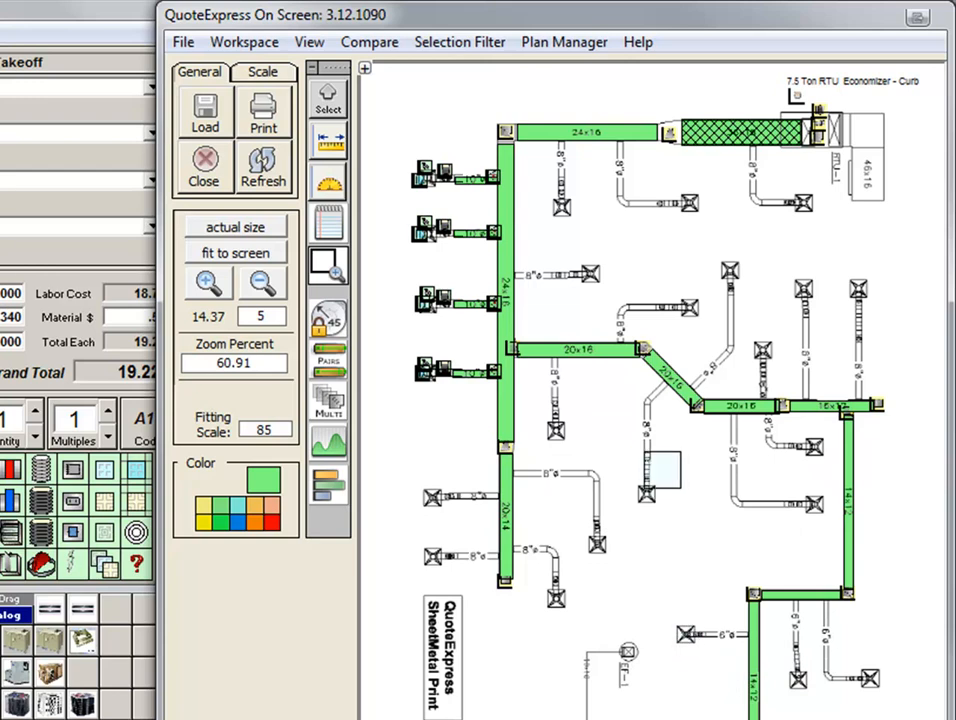
pyautogui.click(336, 266)
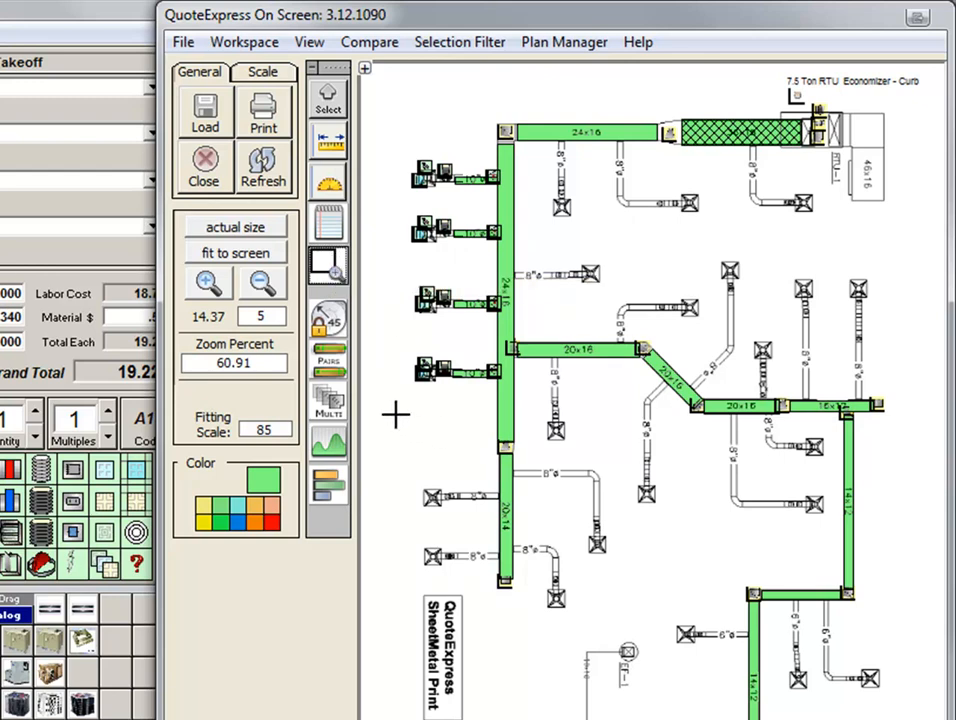
pyautogui.moveTo(397, 336); pyautogui.dragTo(660, 621)
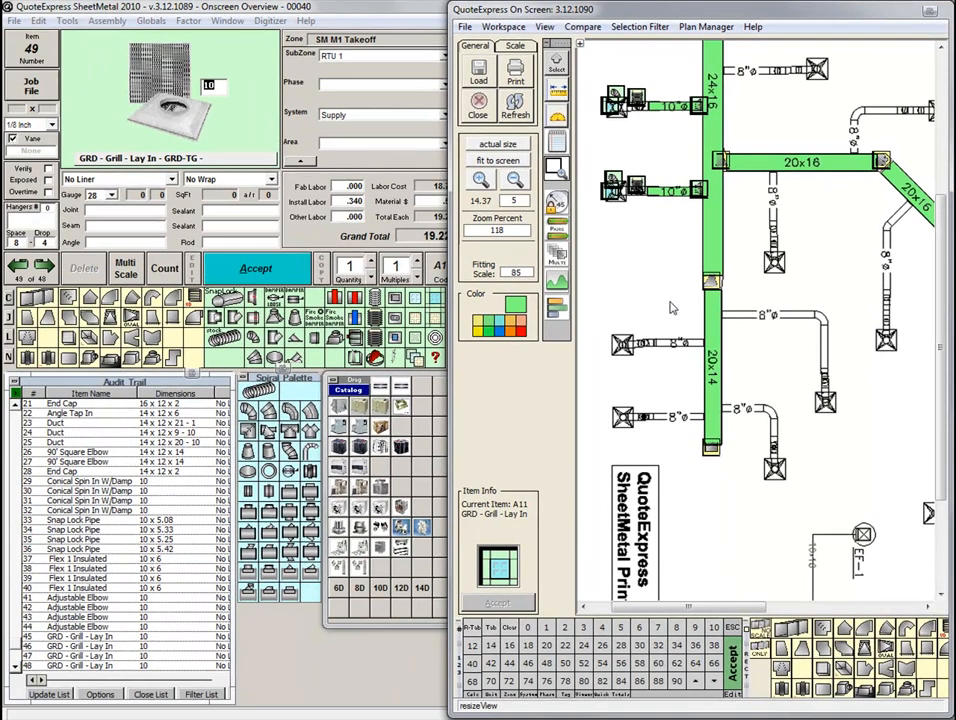
pyautogui.click(255, 301)
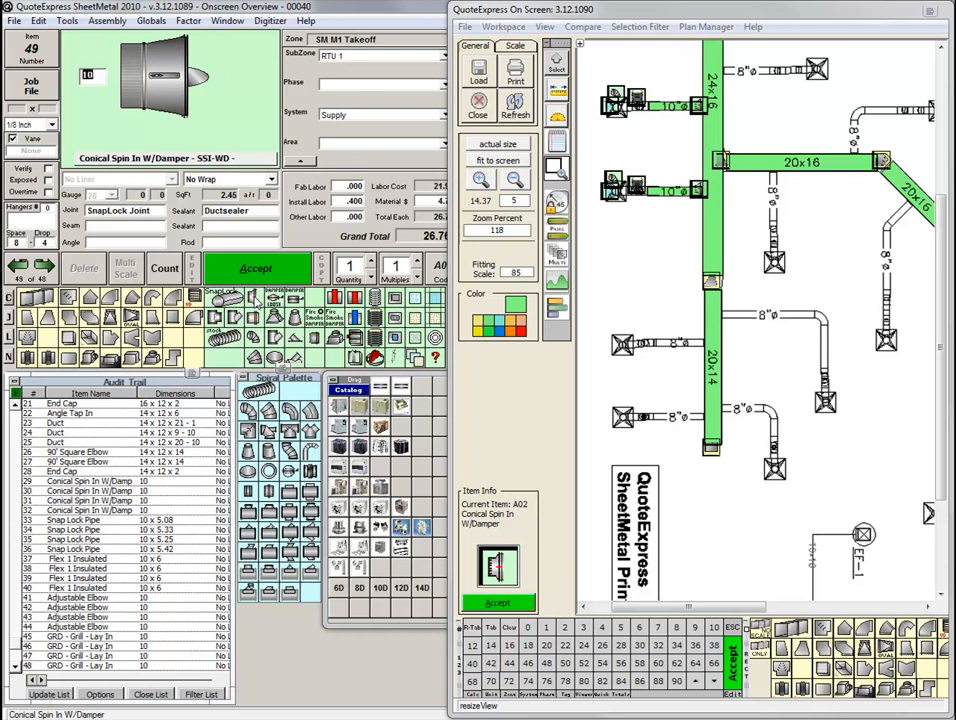
pyautogui.click(677, 629)
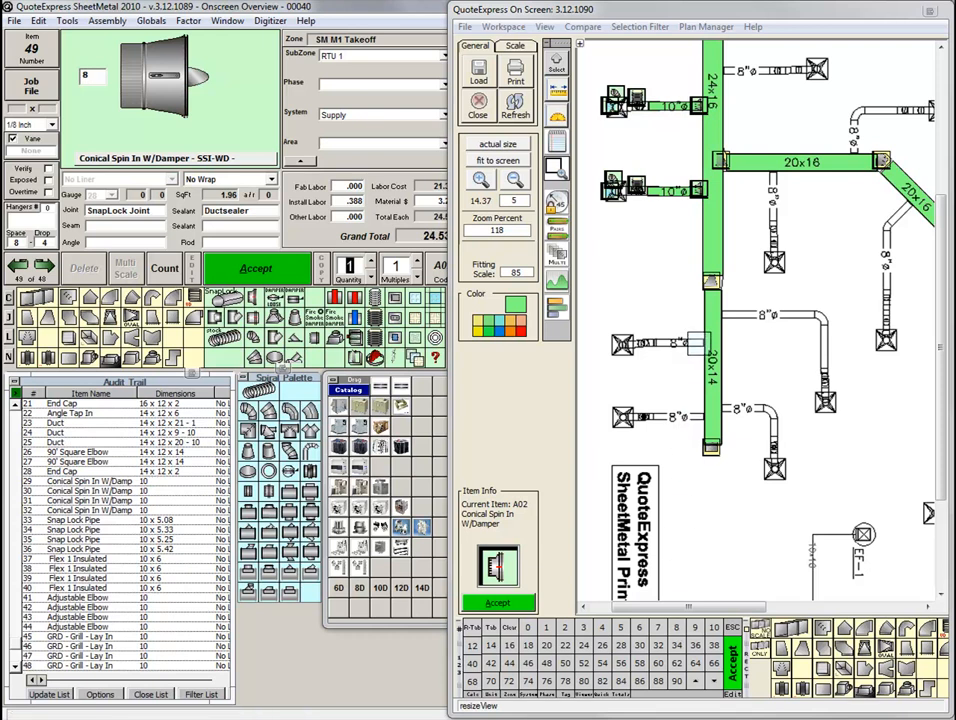
pyautogui.click(697, 343)
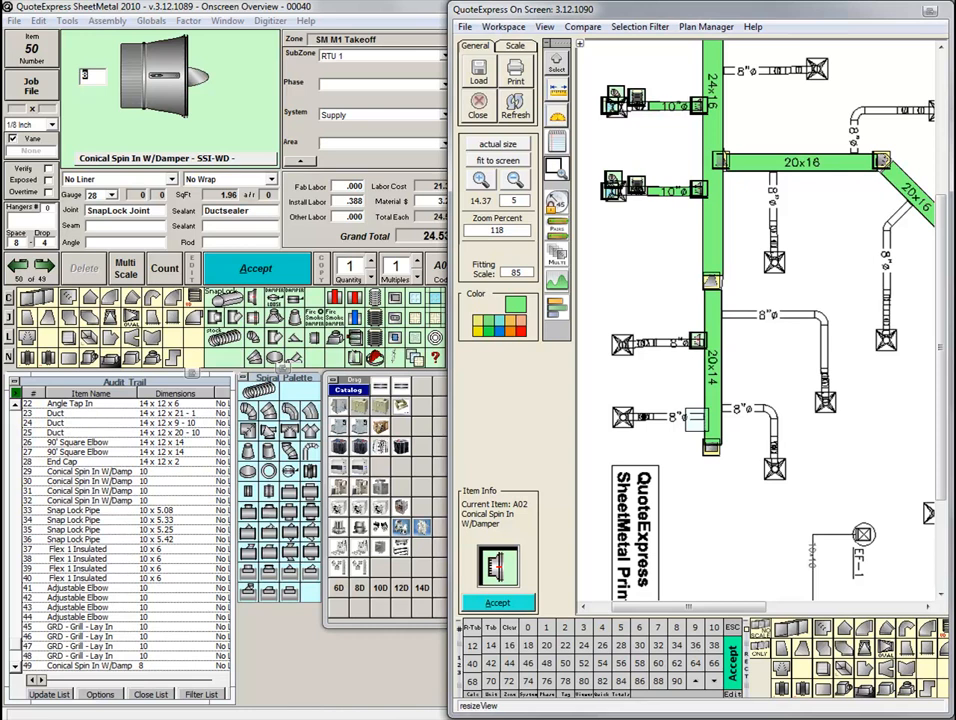
pyautogui.click(696, 416)
pyautogui.click(722, 407)
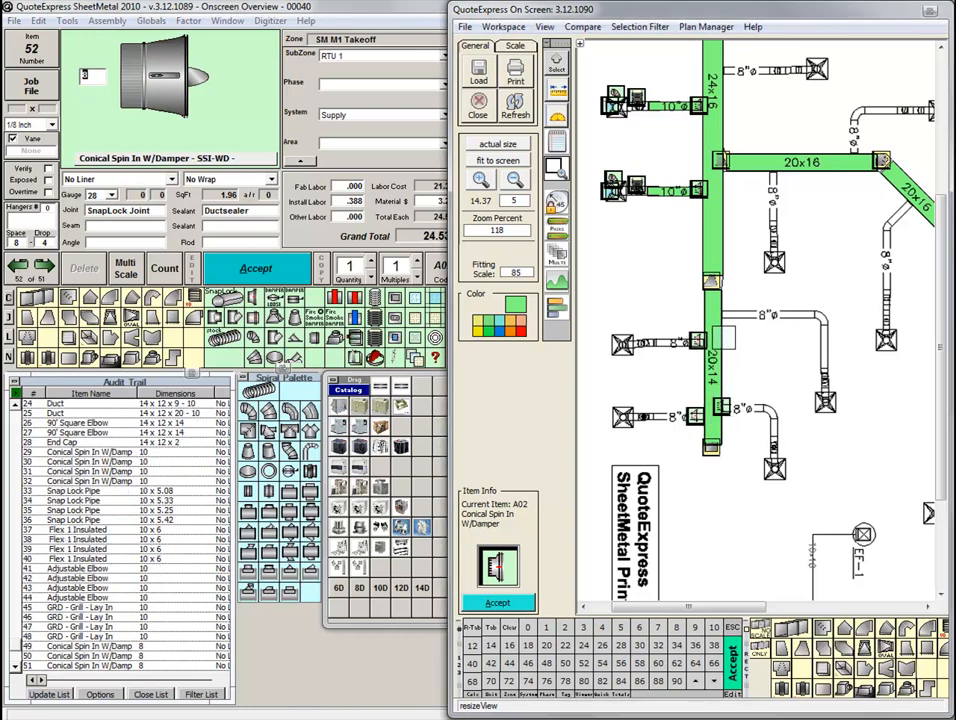
pyautogui.click(721, 315)
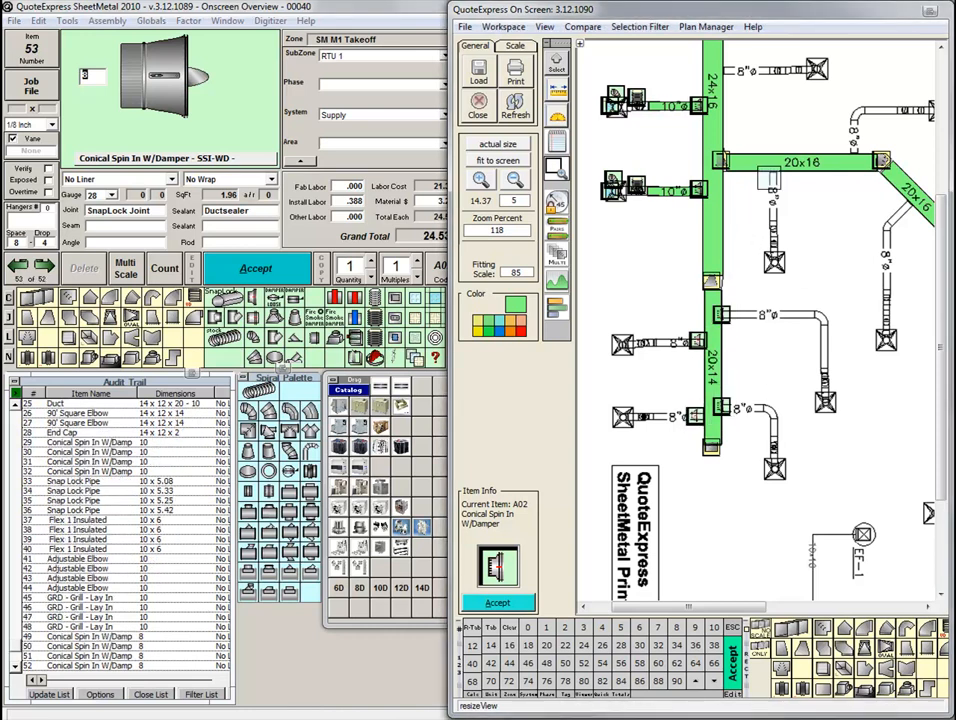
# Place 8-inch Conical Spin Ins W/Damper at the three branches off the 20x16 ducts and the 8-inch branch off the 24x16 duct.
pyautogui.click(767, 176)
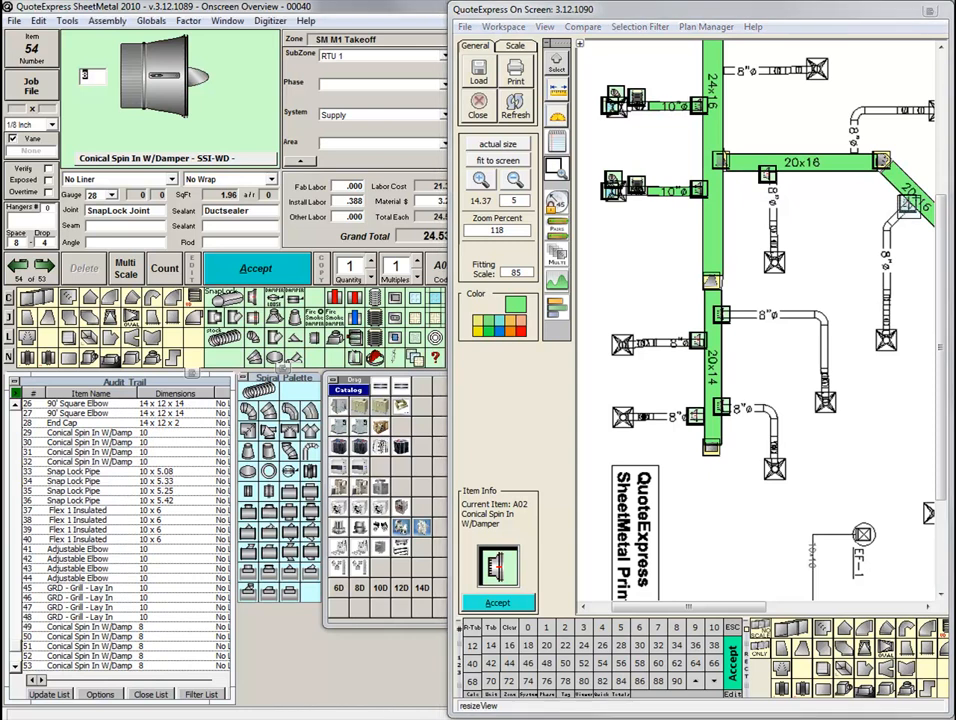
pyautogui.click(907, 203)
pyautogui.click(851, 149)
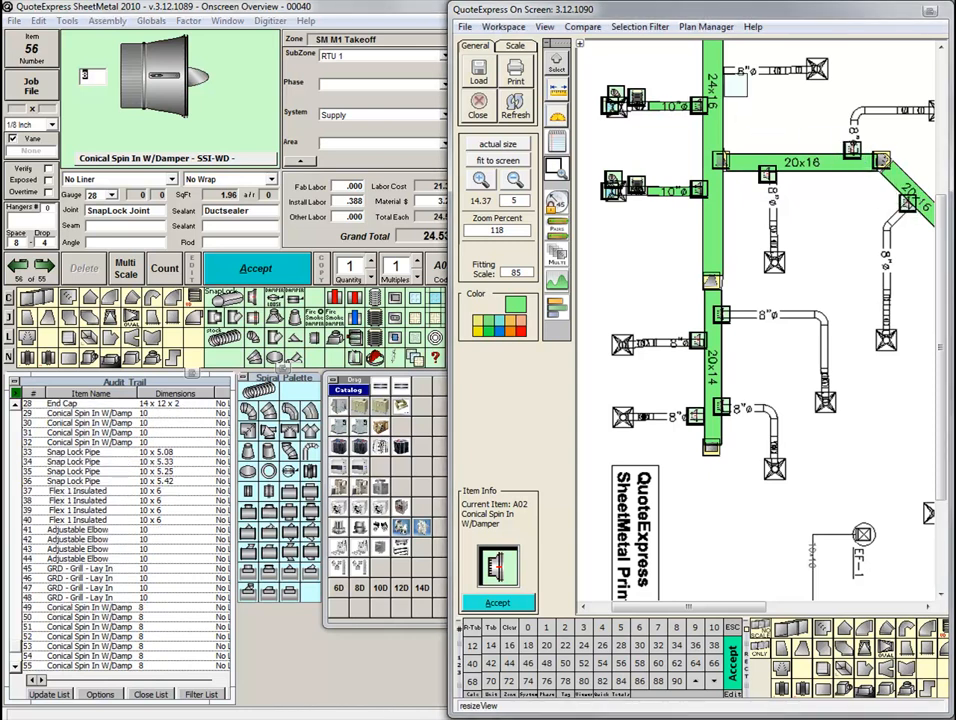
pyautogui.click(725, 70)
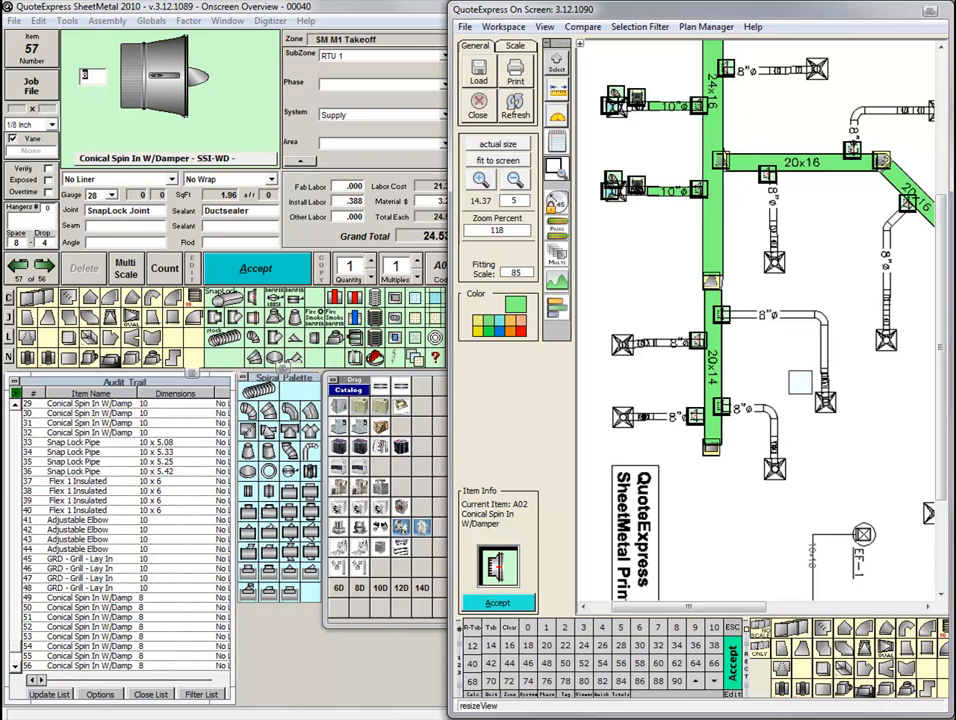
# Trace 8-inch Snap Lock Pipe along the four horizontal branch runs off the 20x14 duct, about 4.75, 4.9, 3.8 and 9.1 ft long.
pyautogui.click(230, 298)
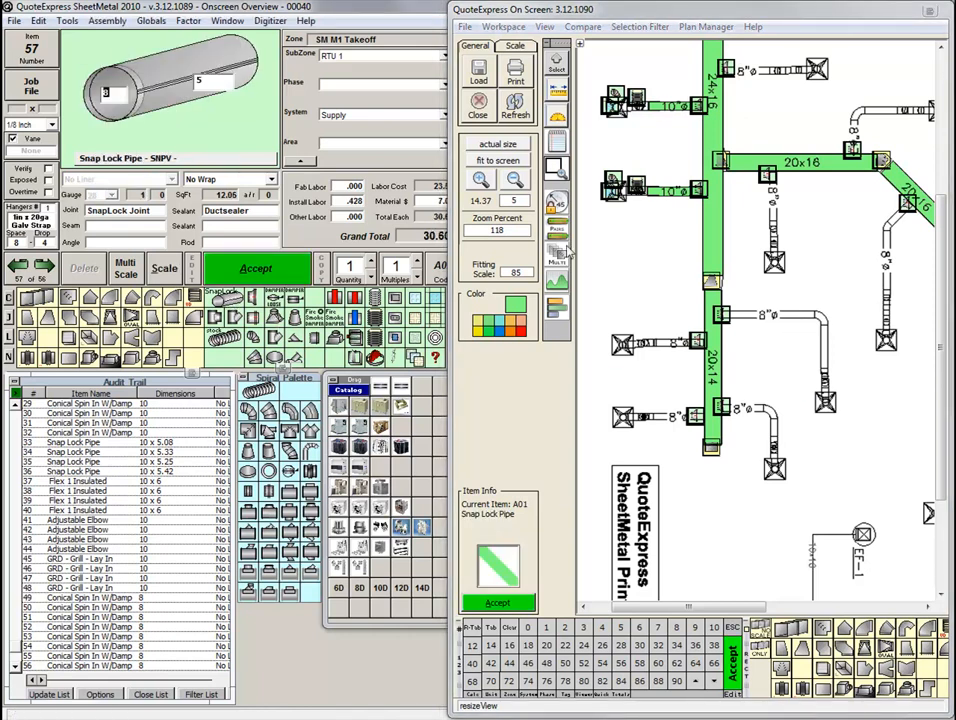
pyautogui.click(700, 343)
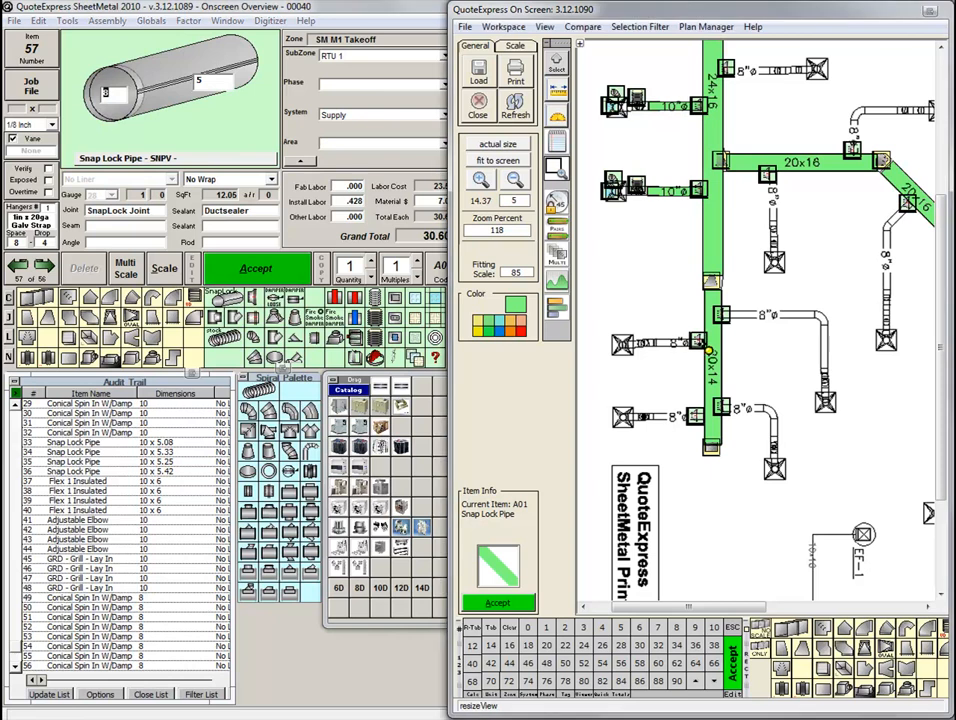
pyautogui.click(656, 344)
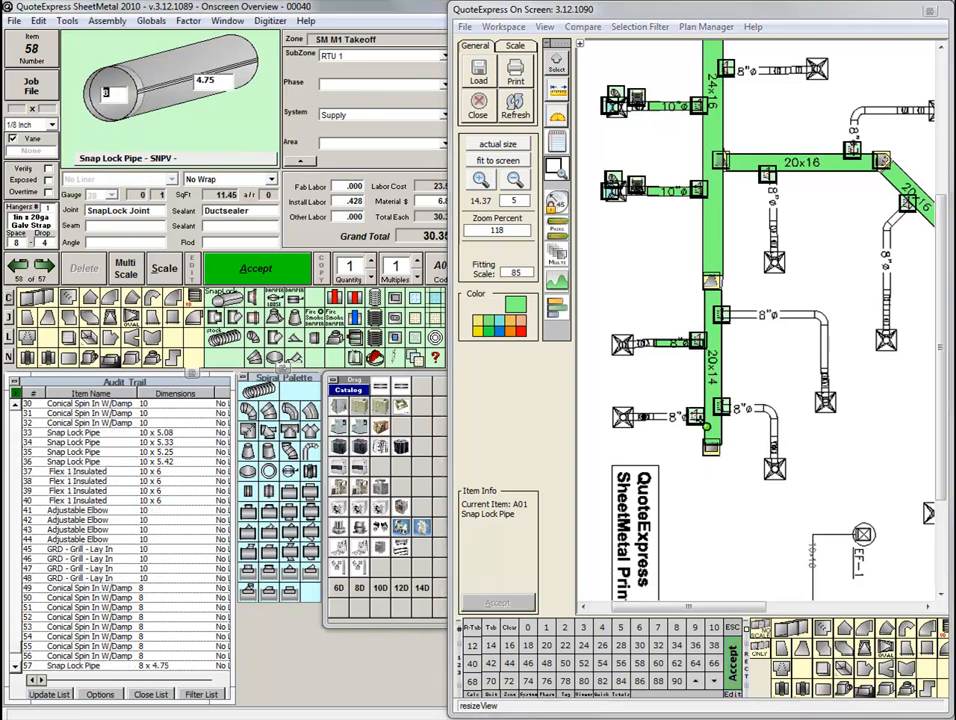
pyautogui.click(721, 414)
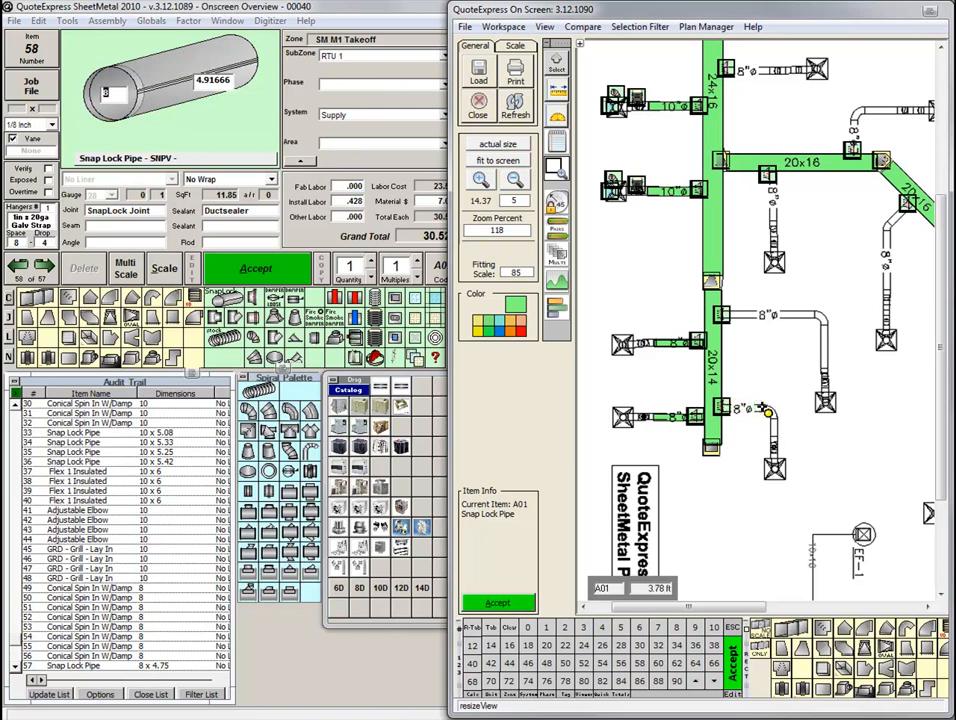
pyautogui.click(777, 426)
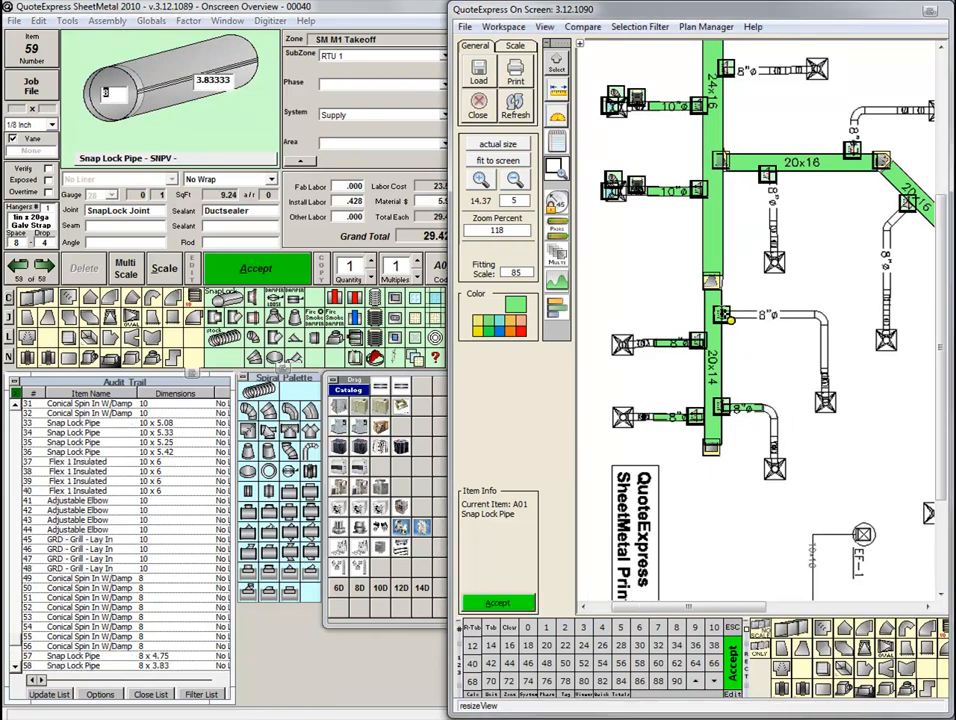
pyautogui.click(818, 318)
pyautogui.click(815, 315)
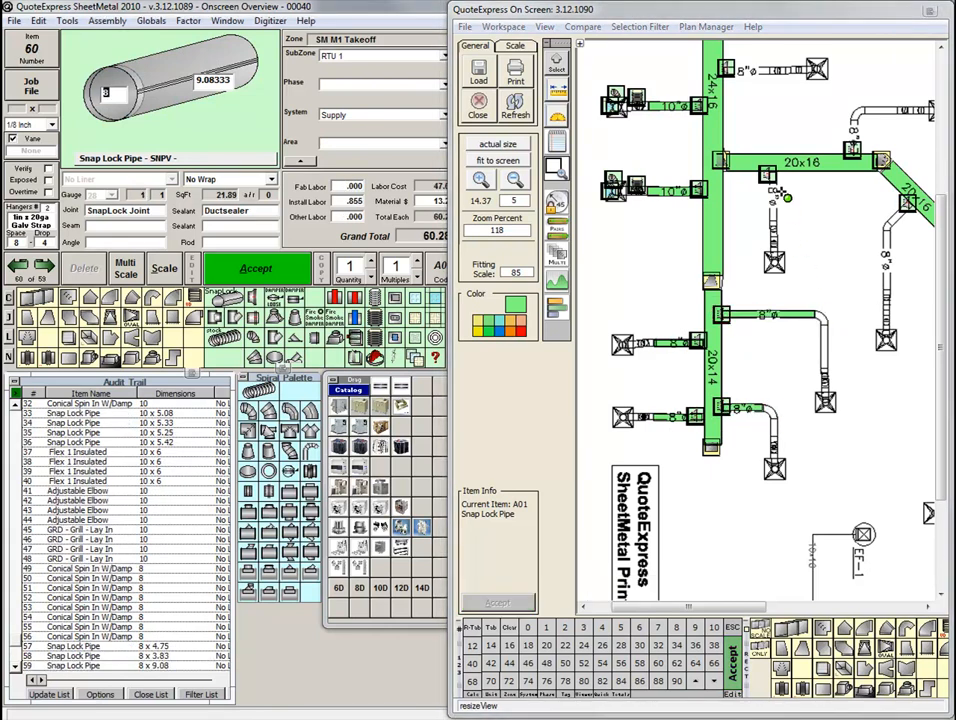
# Trace 8-inch Snap Lock Pipe on the straight branches off the horizontal 20x16 and the 24x16 ducts, each about 5 ft long.
pyautogui.click(775, 177)
pyautogui.doubleClick(773, 224)
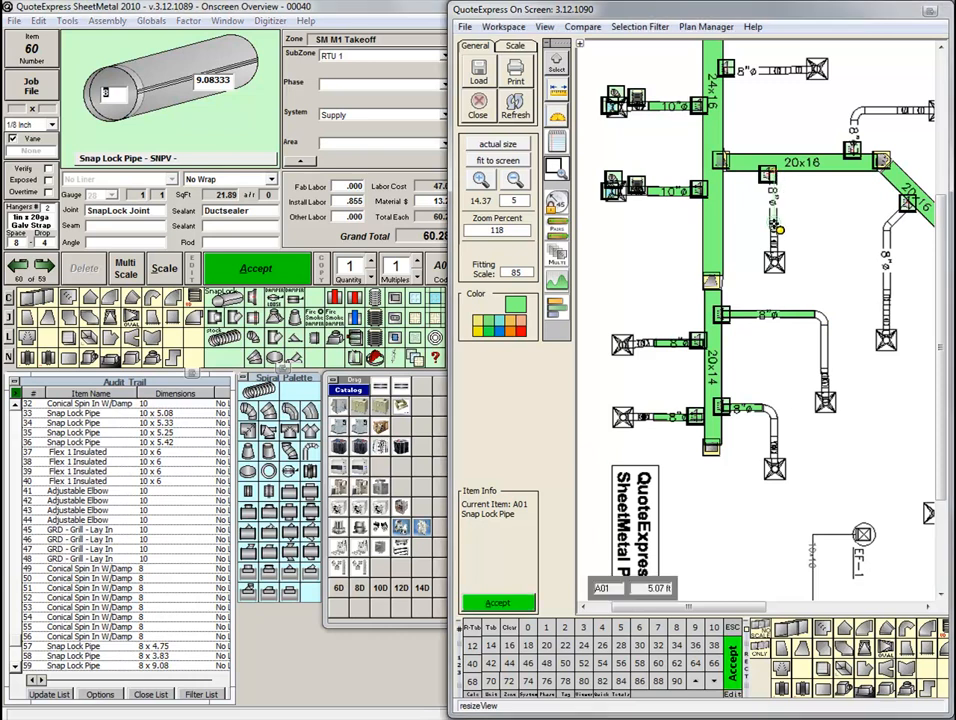
pyautogui.click(787, 71)
pyautogui.click(775, 69)
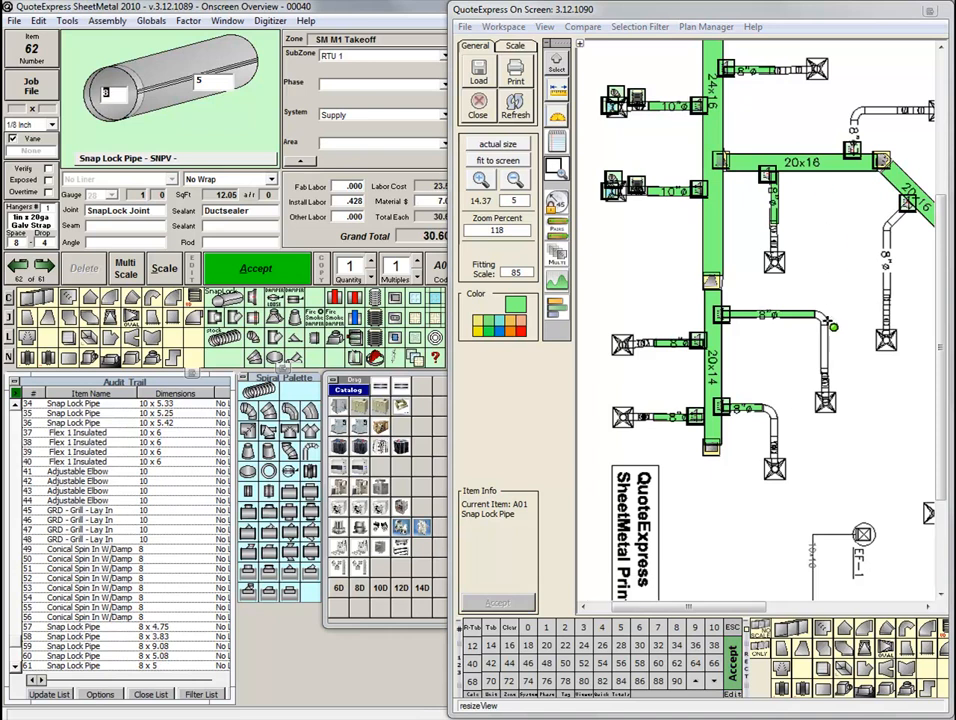
# Trace 8-inch Snap Lock Pipe on the vertical legs of the two right-hand 20x14 branches, about 4 ft and 1.6 ft long.
pyautogui.click(829, 370)
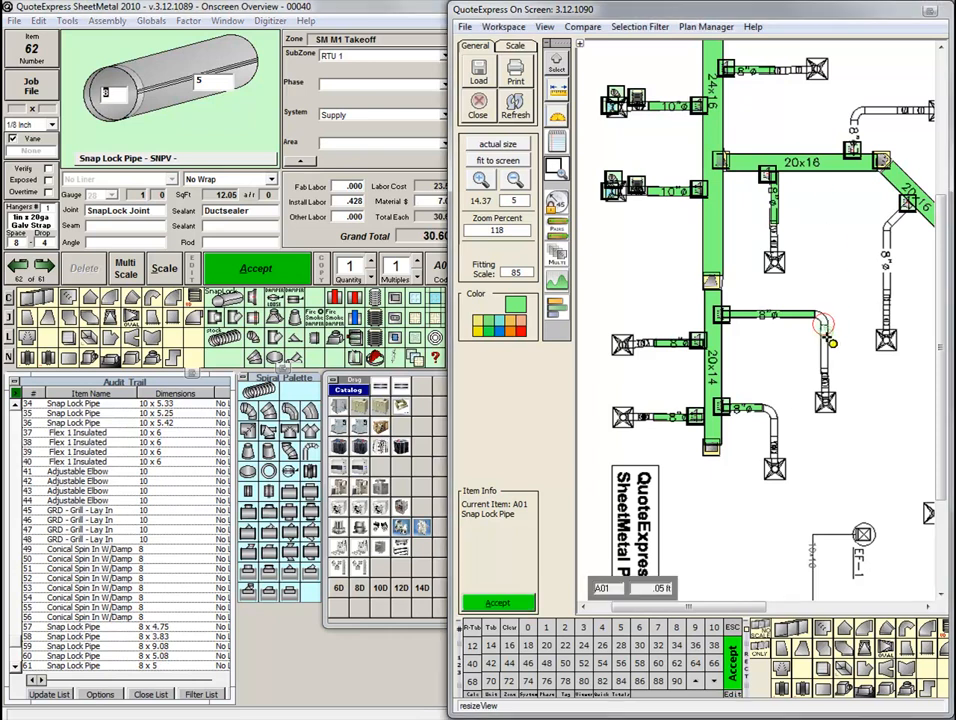
pyautogui.click(810, 389)
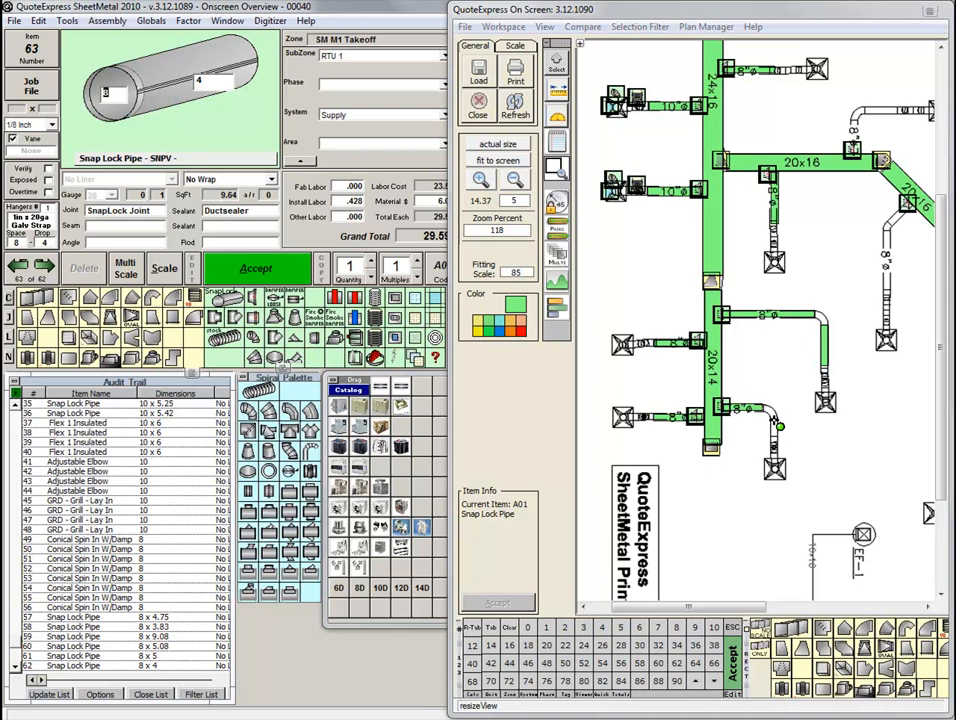
pyautogui.click(779, 440)
pyautogui.click(779, 441)
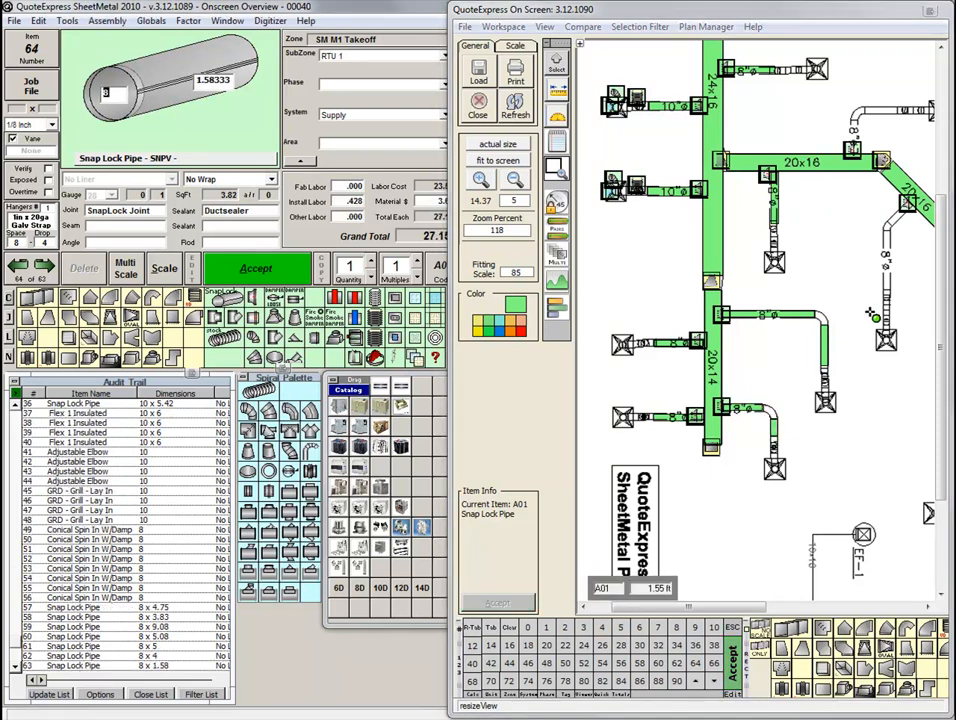
# Trace 8-inch Snap Lock Pipe on the vertical and angled legs of the diagonal 20x16 duct's branch, about 5.75 and 2.7 ft long.
pyautogui.click(890, 296)
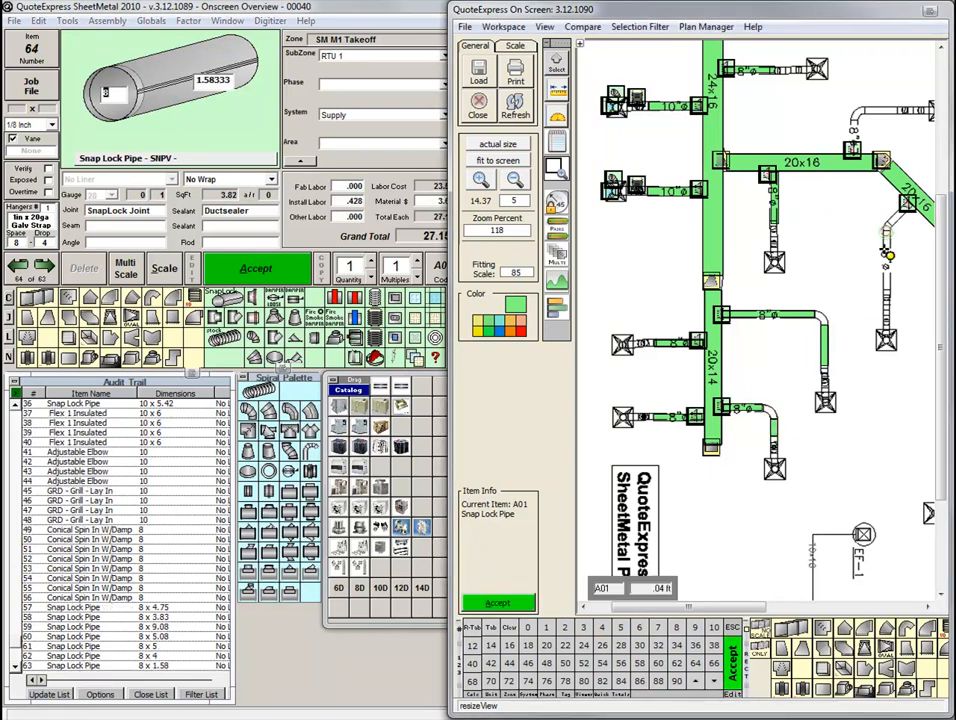
pyautogui.click(887, 292)
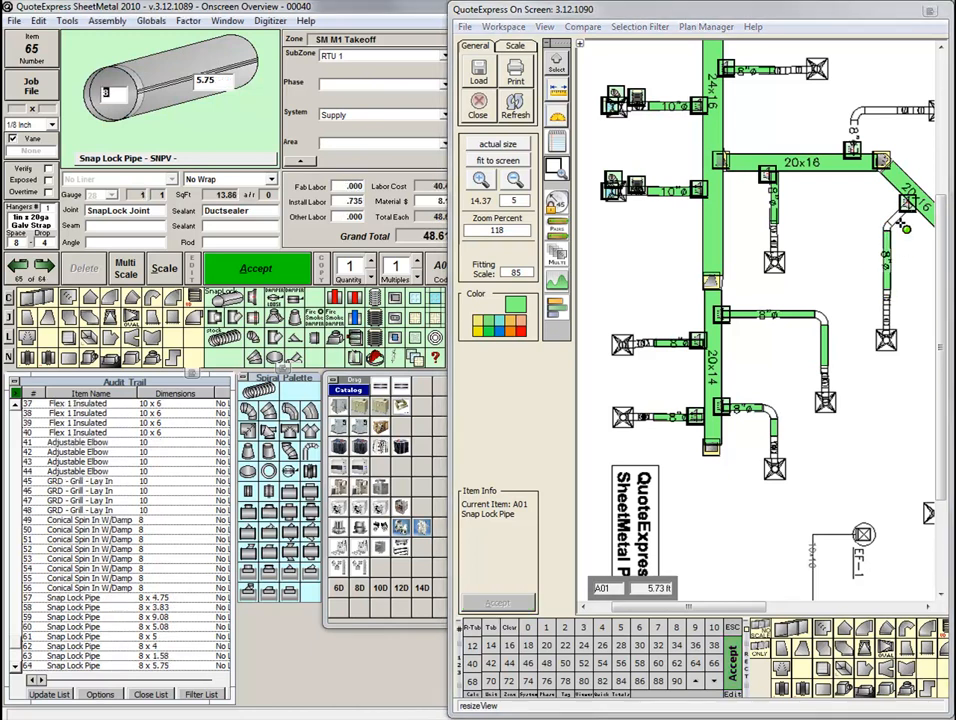
pyautogui.click(914, 210)
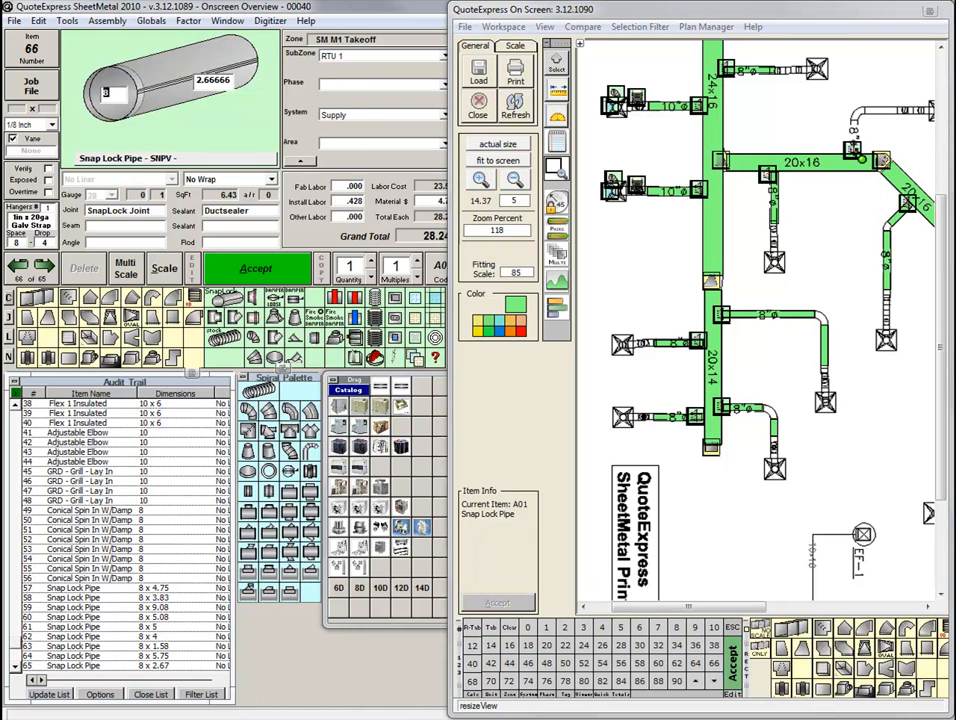
# Trace 8-inch Snap Lock Pipe on both legs of the branch above the horizontal 20x16 duct, about 3.25 ft and 3.5 ft long.
pyautogui.click(852, 151)
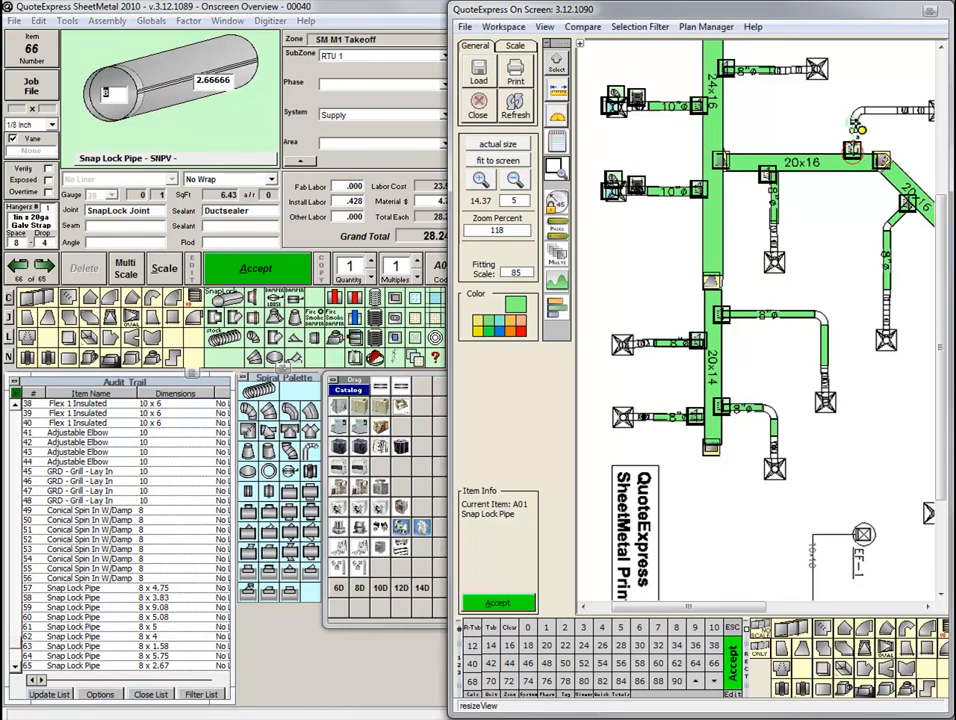
pyautogui.click(860, 121)
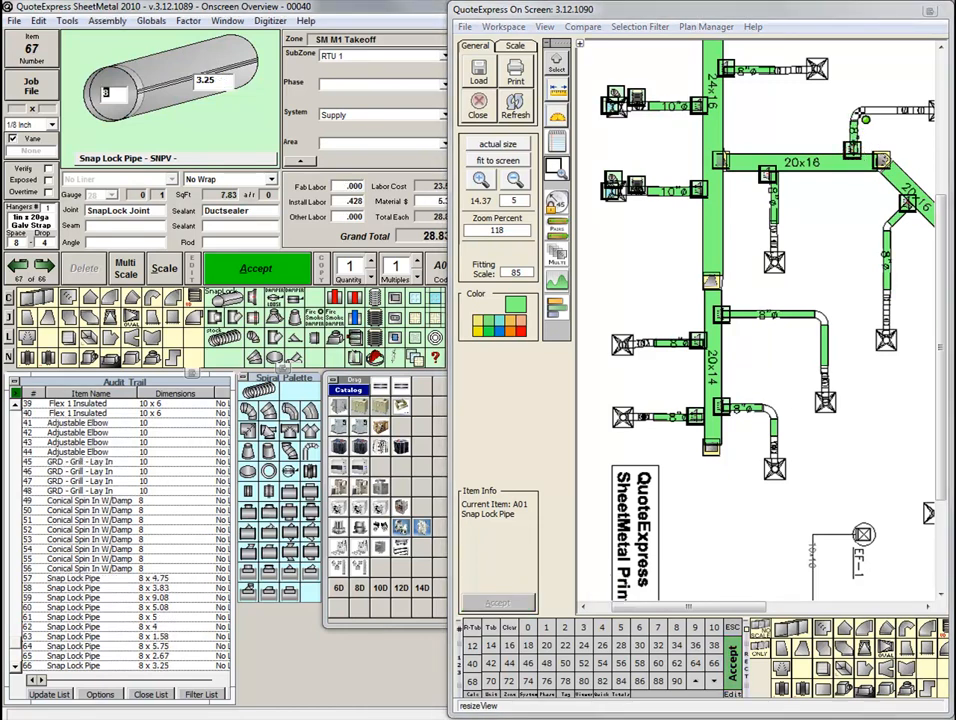
pyautogui.click(864, 112)
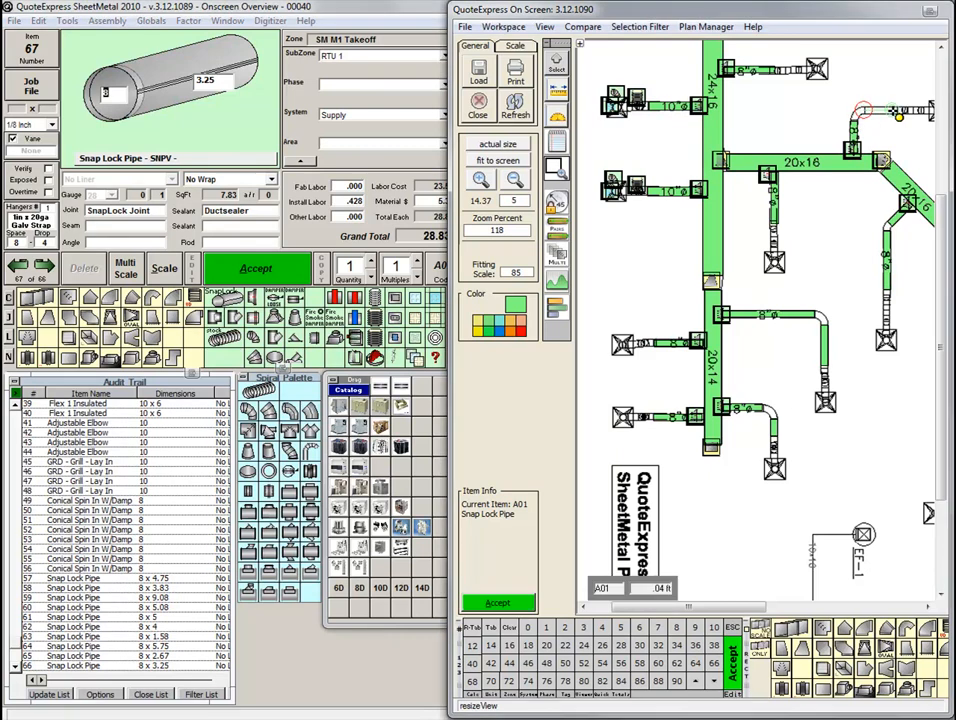
pyautogui.click(905, 116)
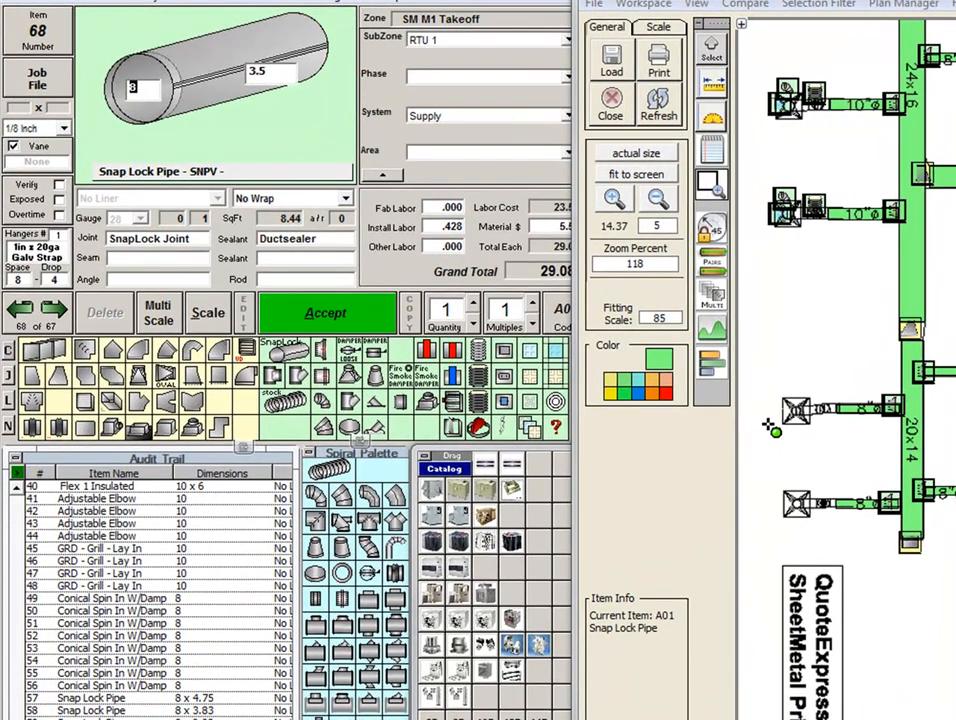
# Place an 8-inch Flex 1 Insulated, 6 ft long, on the flex section of each of the eight 8-inch branches.
pyautogui.click(482, 378)
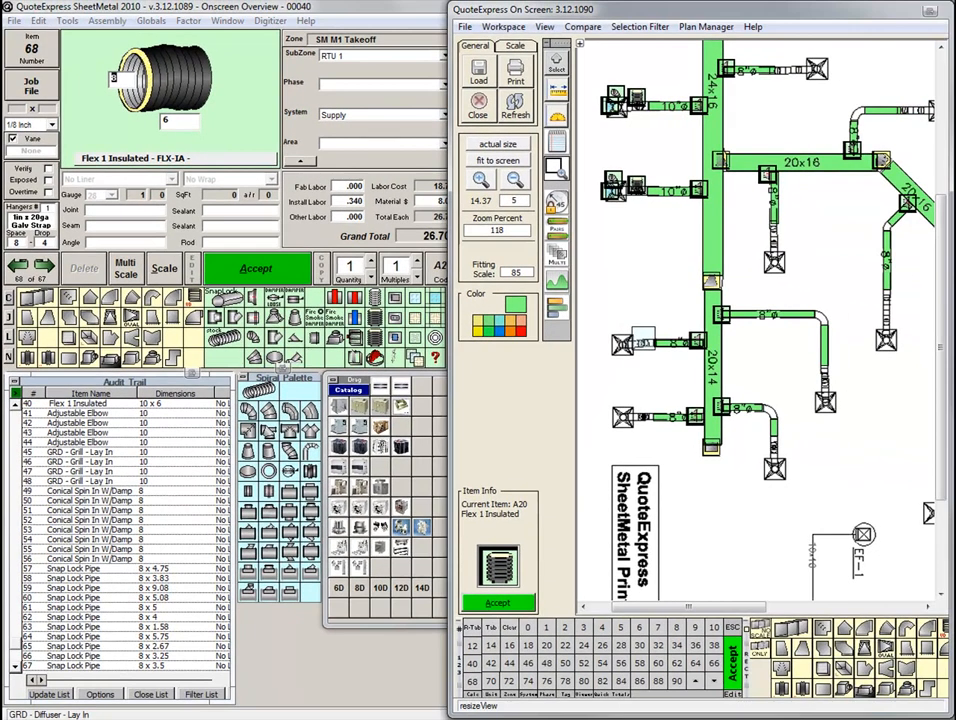
pyautogui.click(813, 408)
pyautogui.click(800, 416)
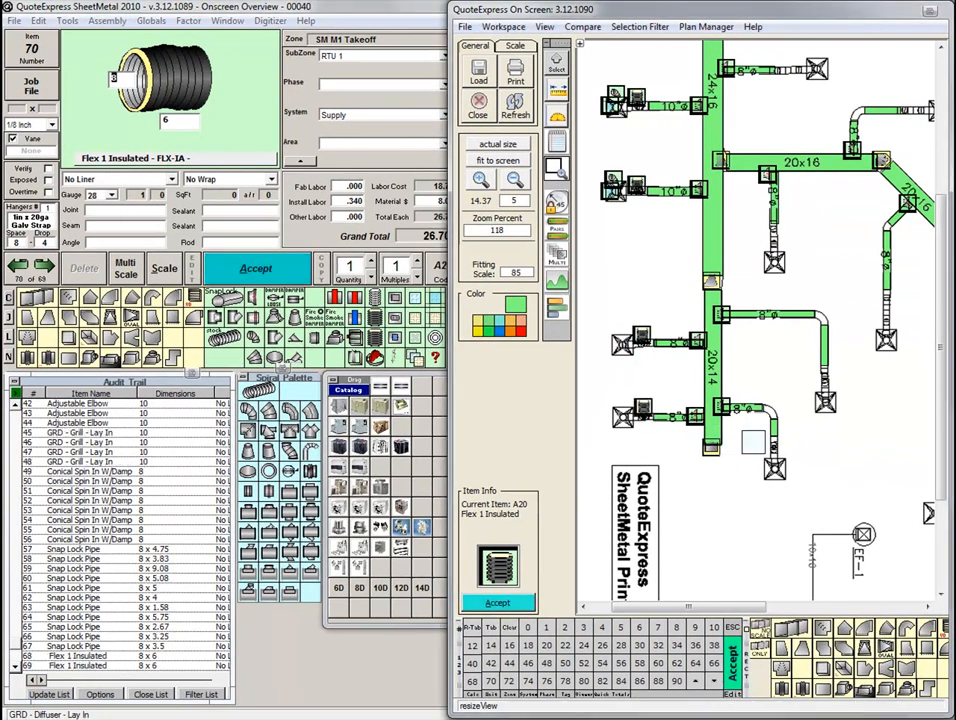
pyautogui.click(776, 447)
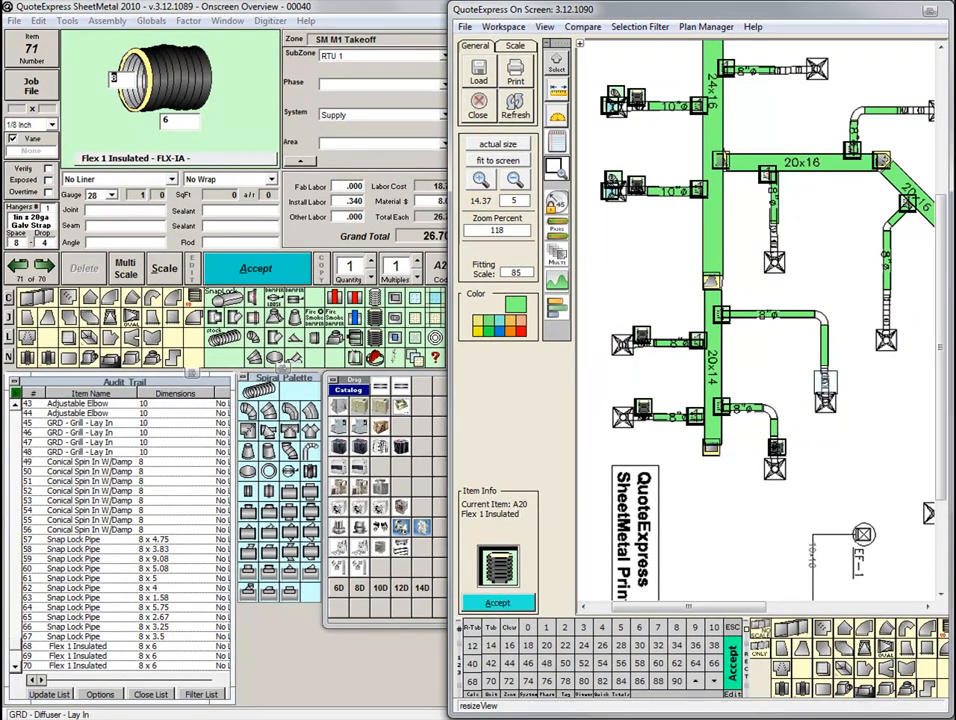
pyautogui.click(824, 380)
pyautogui.click(886, 313)
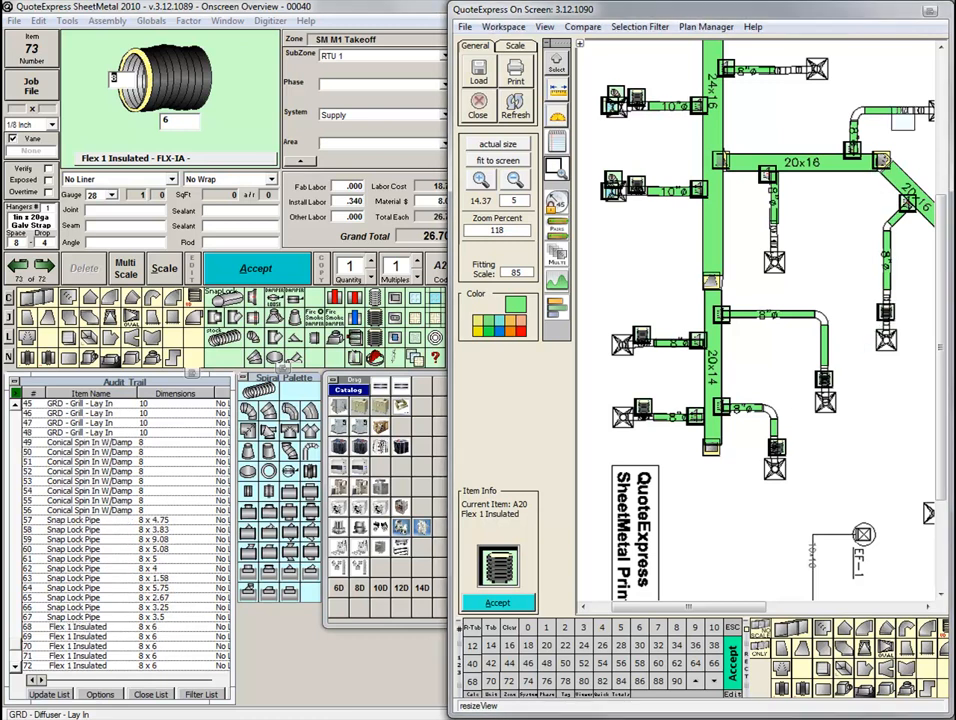
pyautogui.click(909, 110)
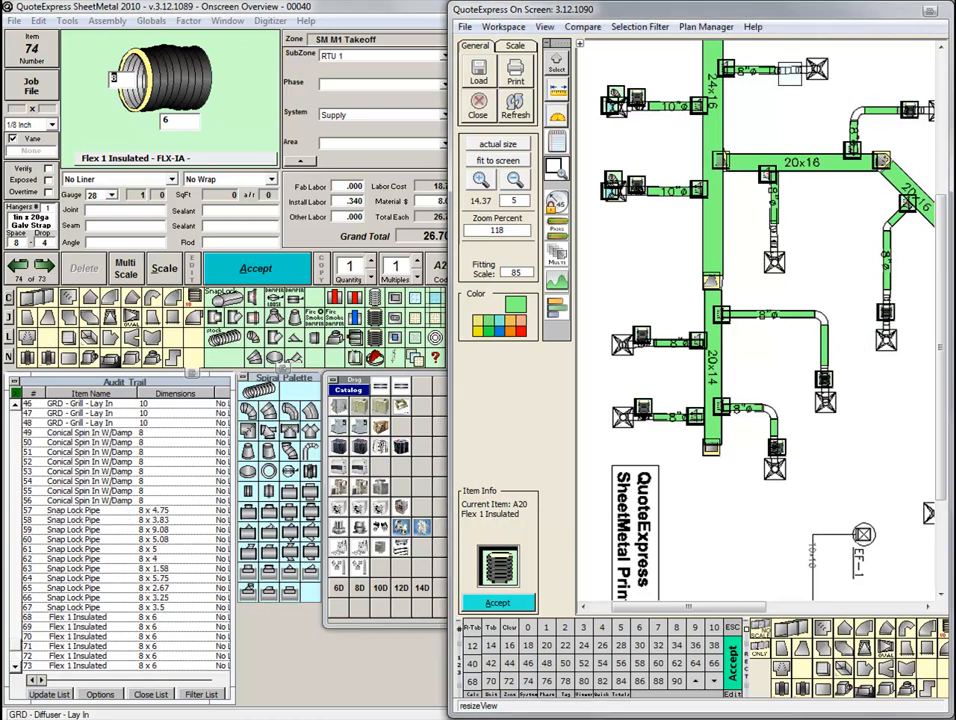
pyautogui.click(792, 71)
pyautogui.click(774, 241)
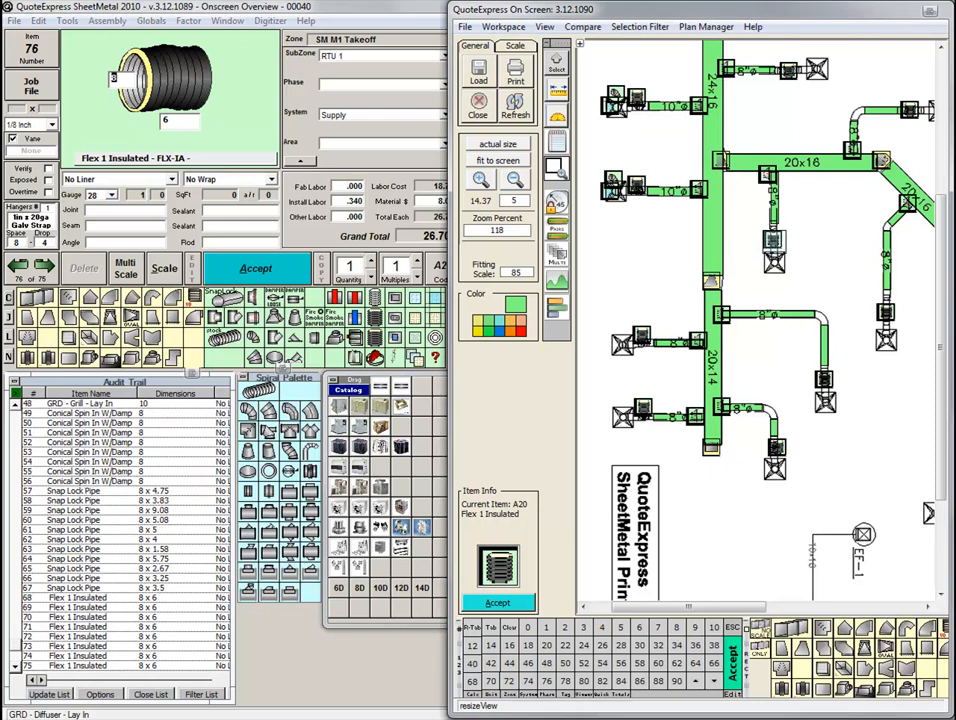
# Place an 8-inch GRD - Grill - Lay In on the diffuser at the end of each of the eight 8-inch branches.
pyautogui.click(437, 302)
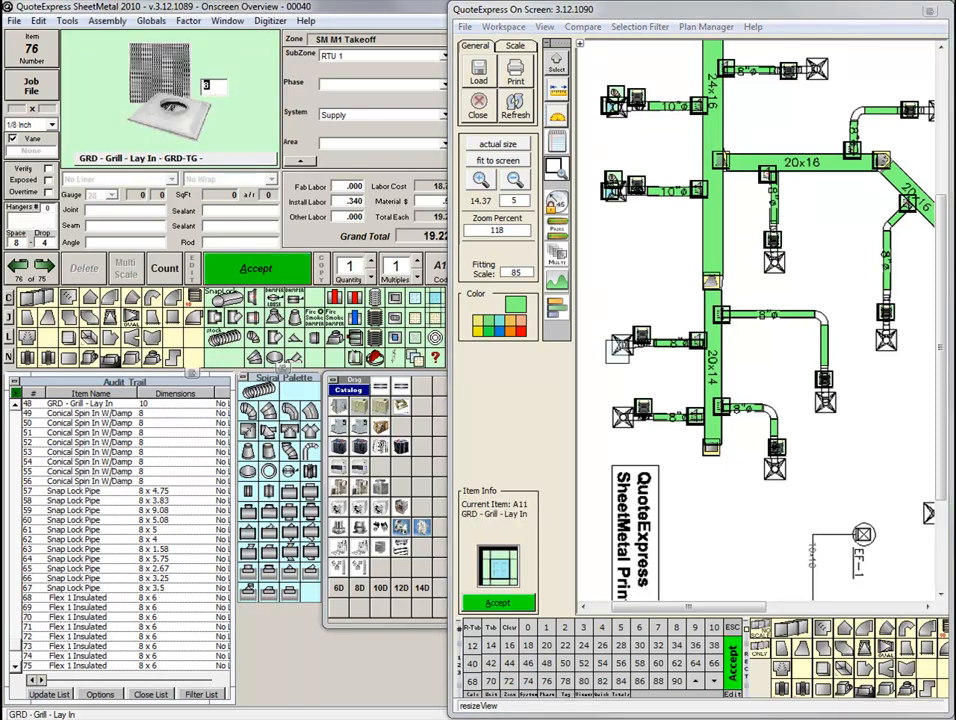
pyautogui.click(620, 344)
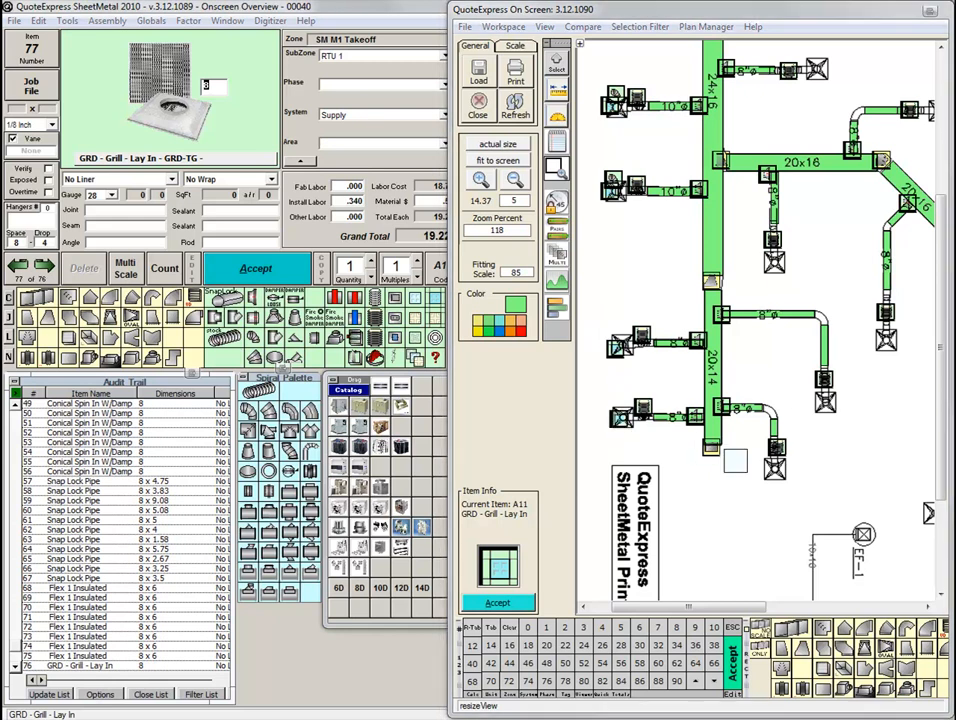
pyautogui.click(620, 416)
pyautogui.click(767, 471)
pyautogui.click(819, 403)
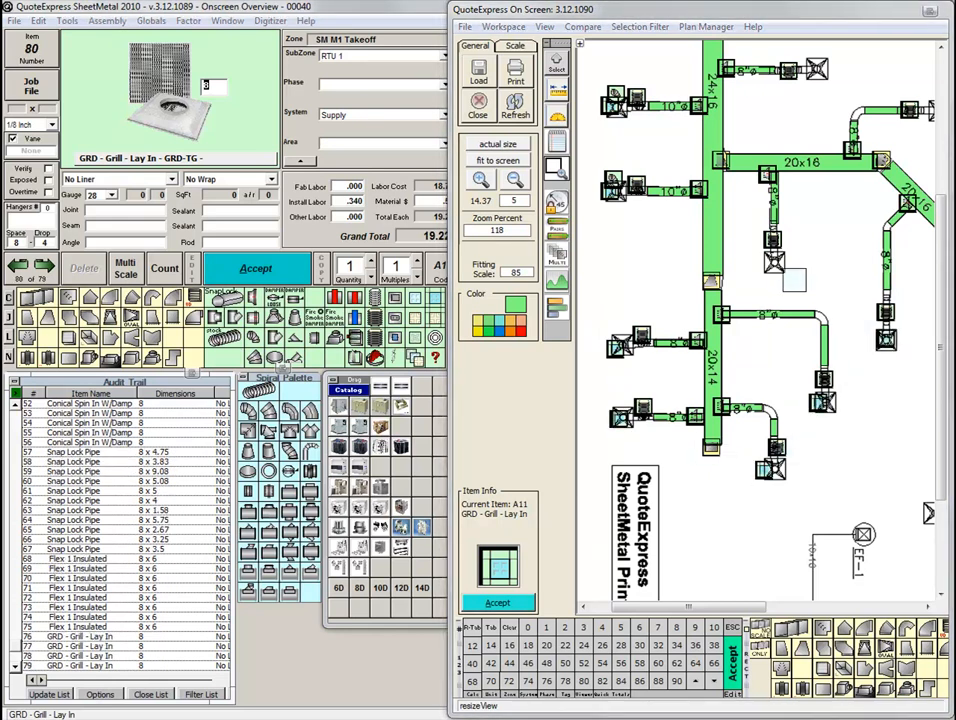
pyautogui.click(775, 262)
pyautogui.click(775, 262)
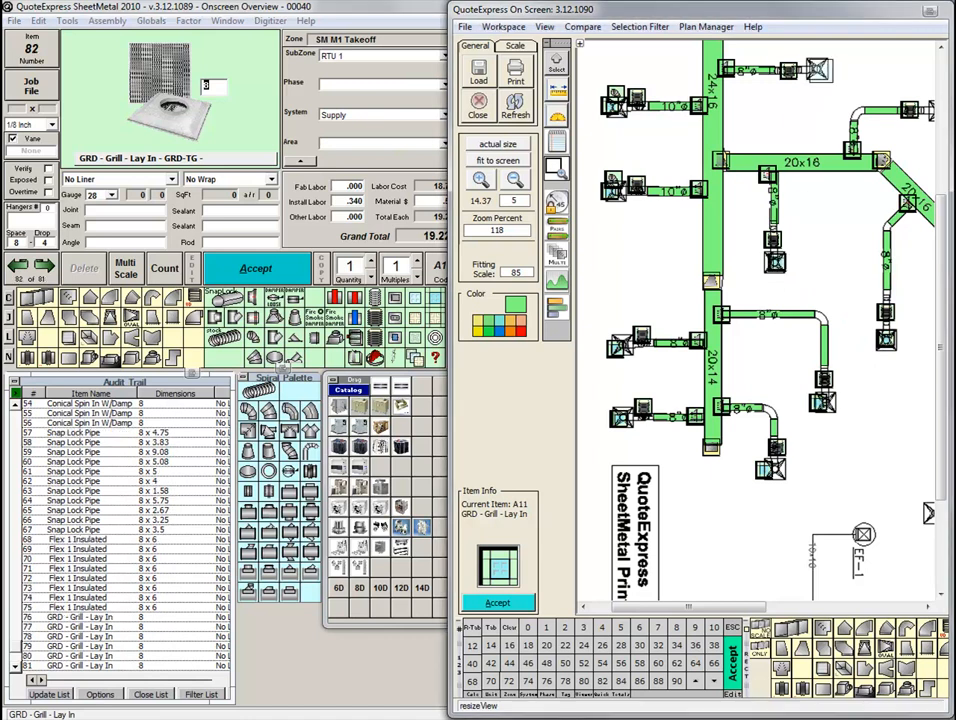
pyautogui.click(819, 68)
pyautogui.moveTo(845, 206); pyautogui.dragTo(832, 205)
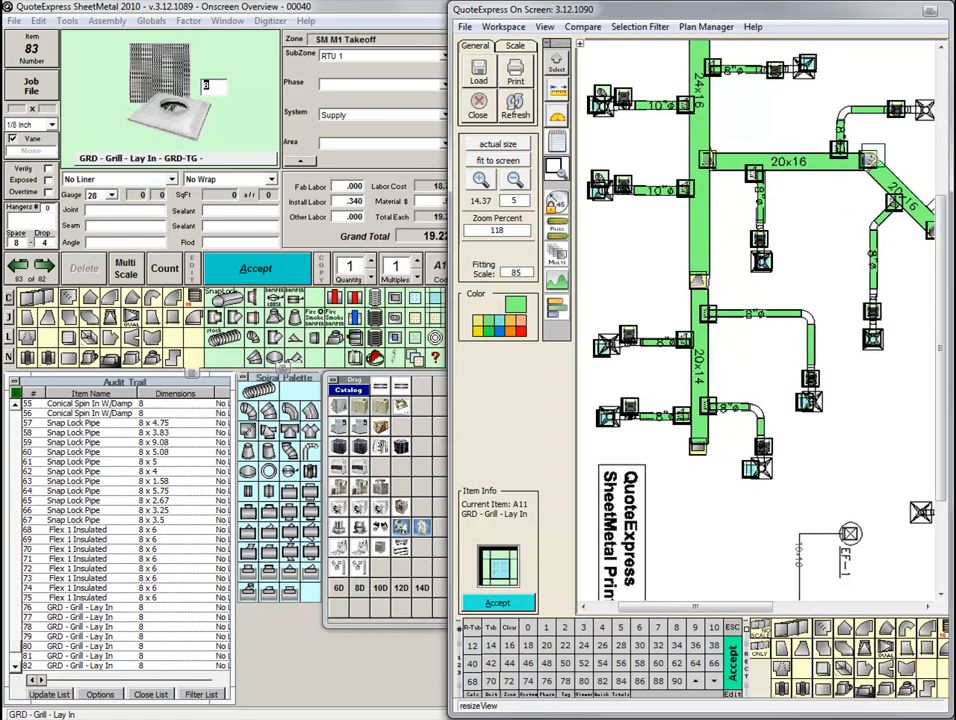
pyautogui.click(921, 107)
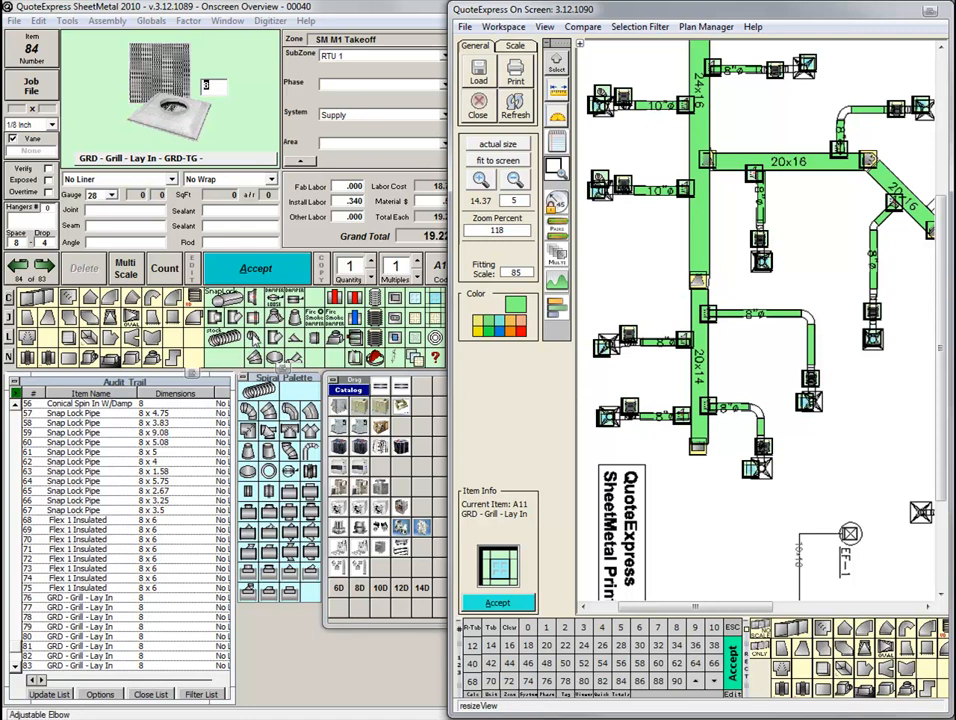
# Place 8-inch Adjustable Elbows at the grilles of the four 20x14 branches and at the turns of the two right-hand ones.
pyautogui.click(253, 336)
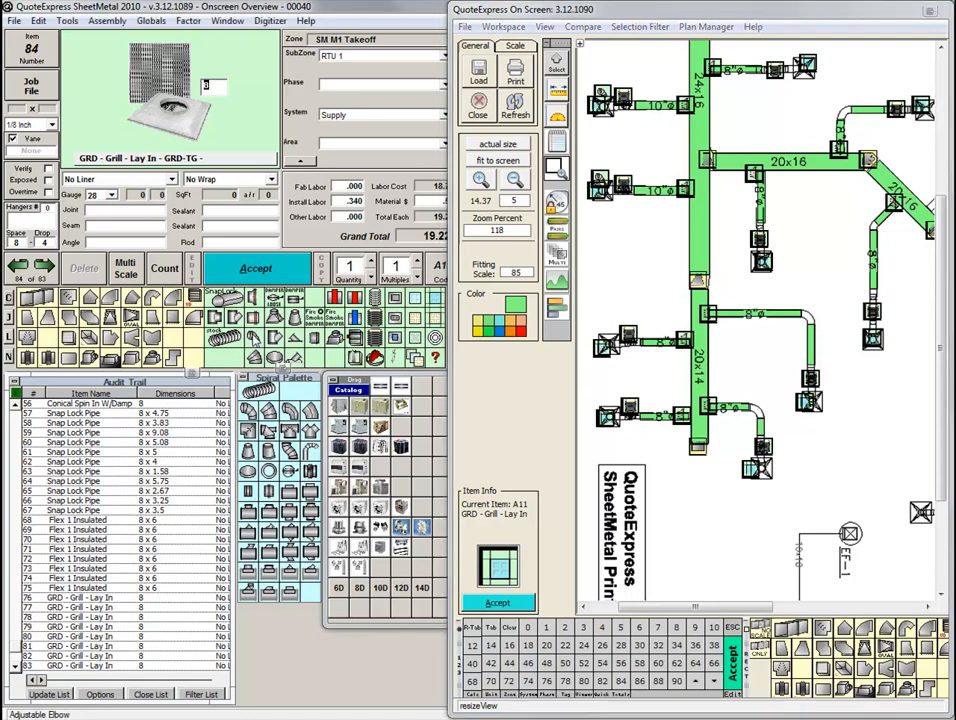
pyautogui.click(596, 327)
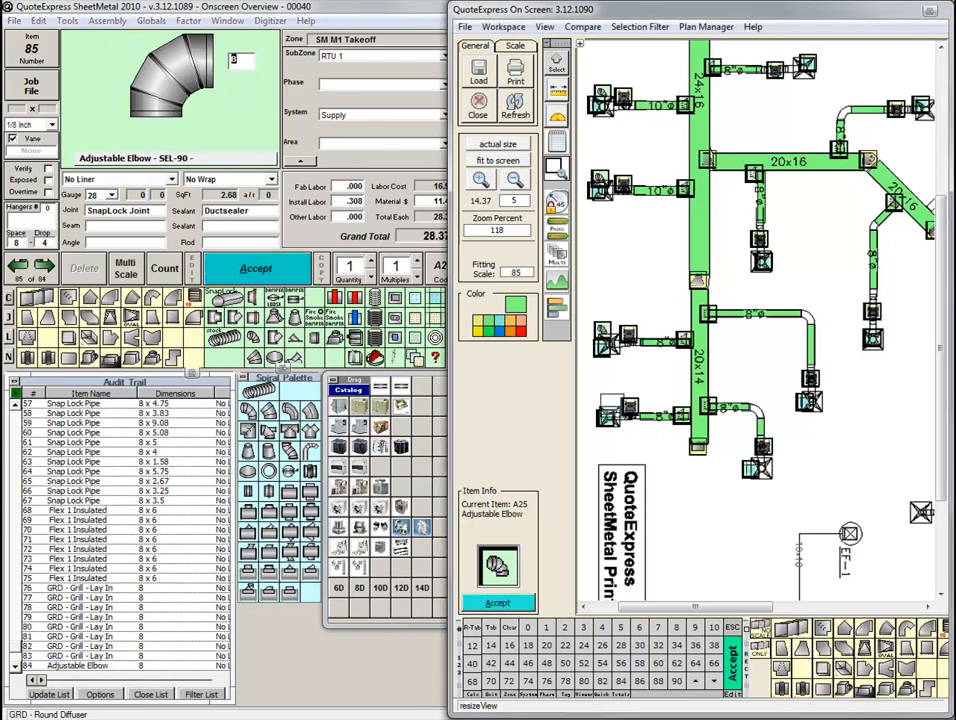
pyautogui.click(771, 467)
pyautogui.click(759, 416)
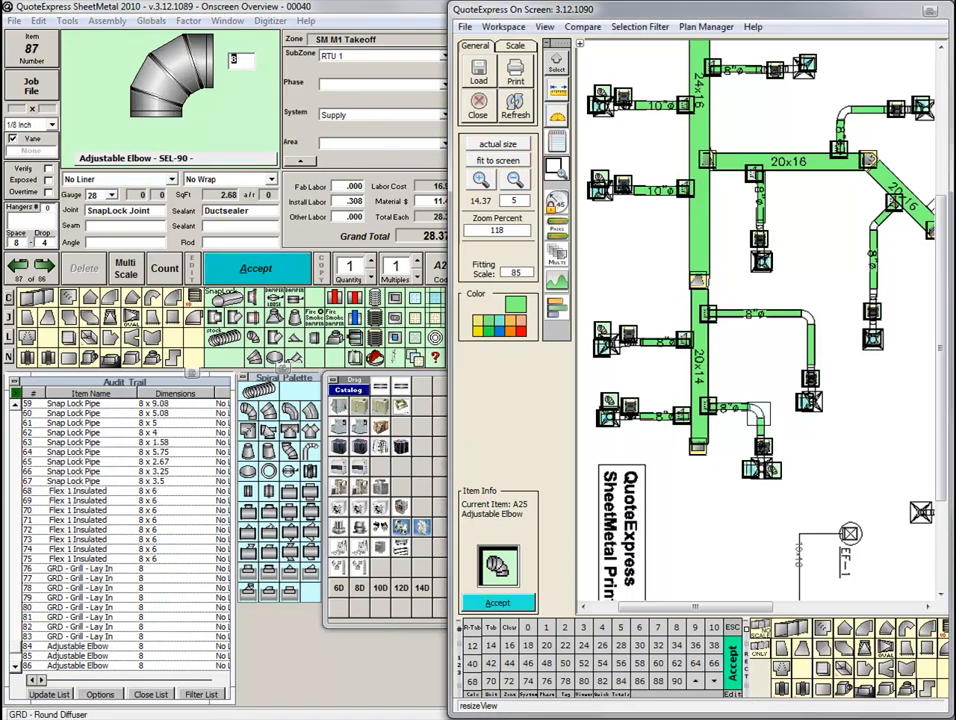
pyautogui.click(758, 410)
pyautogui.click(818, 404)
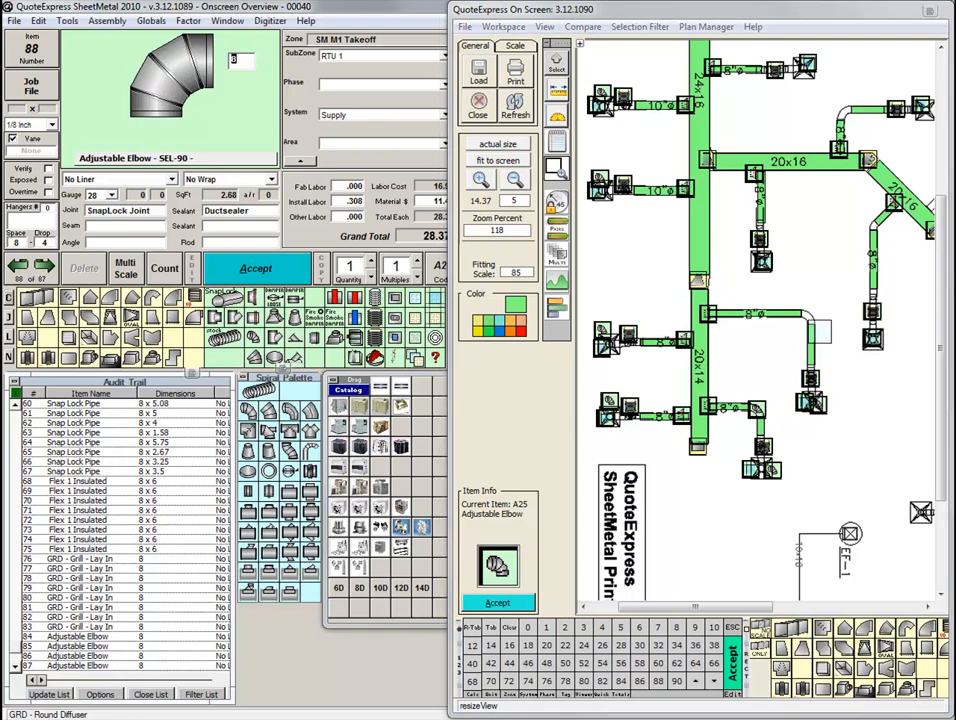
pyautogui.click(808, 316)
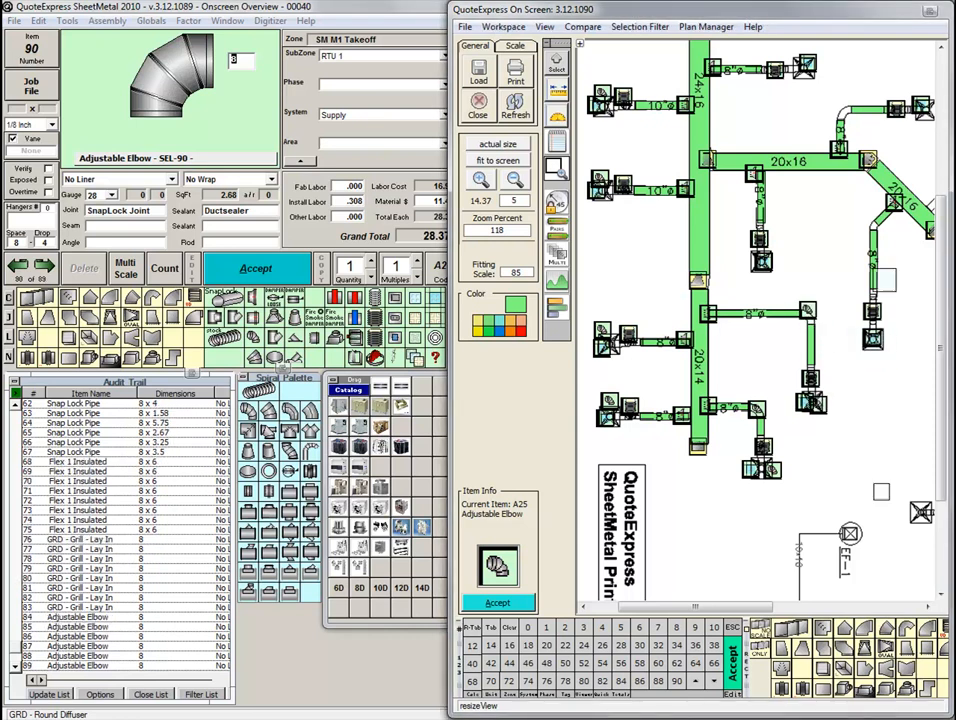
# Place 8-inch Adjustable Elbows at the grilles of the 24x16 branch and three 20x16 branches, and at the bends of the upper and diagonal-duct branches.
pyautogui.click(873, 225)
pyautogui.click(873, 222)
pyautogui.click(849, 110)
pyautogui.click(919, 95)
pyautogui.click(806, 71)
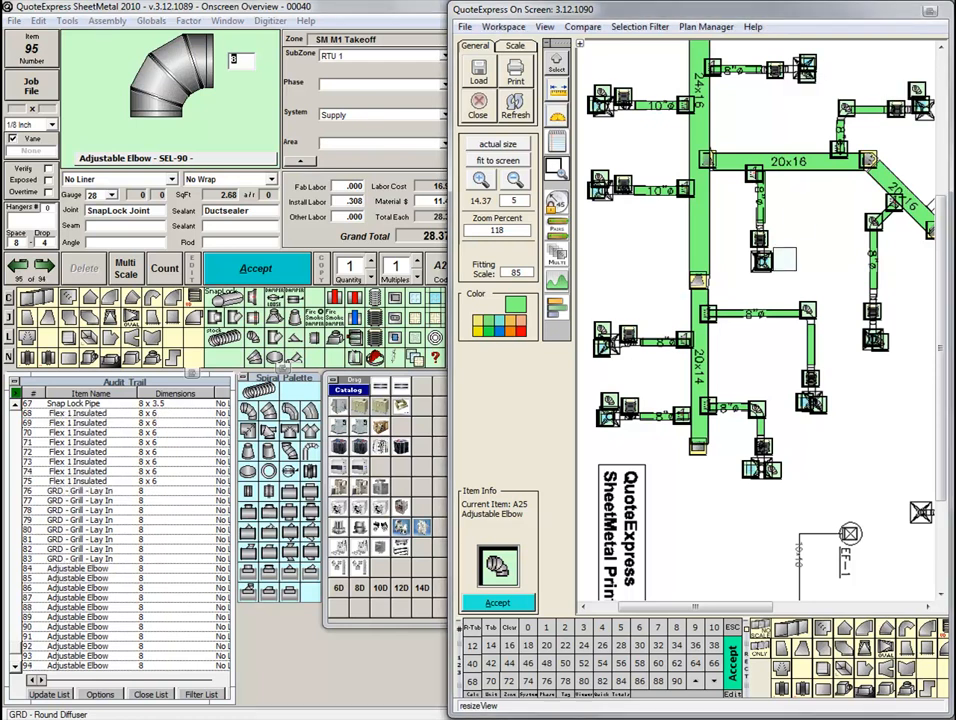
pyautogui.click(768, 264)
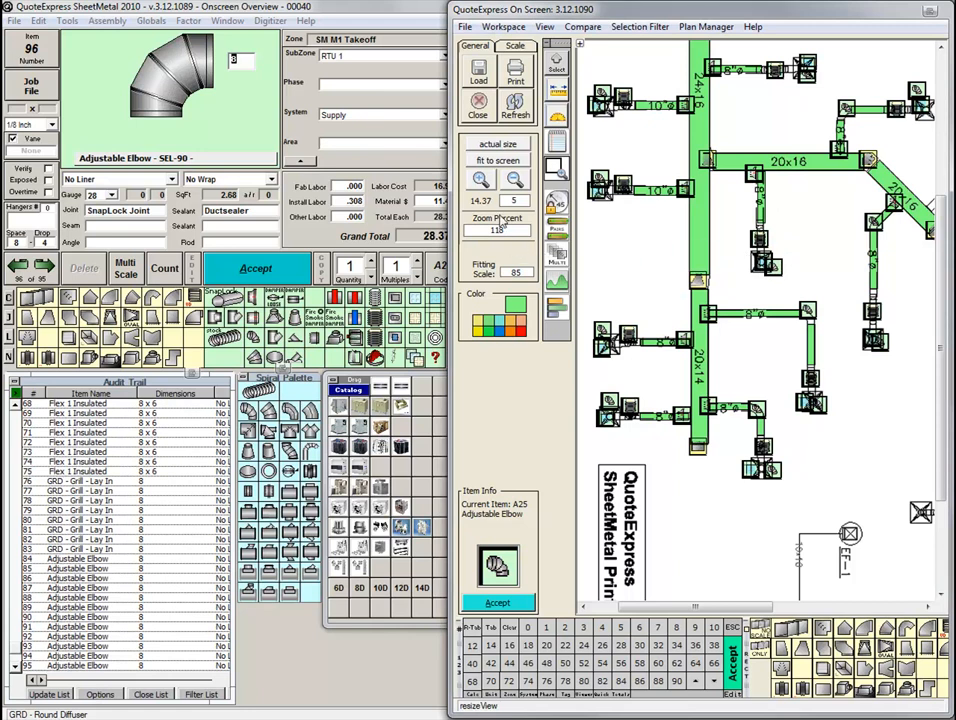
pyautogui.click(500, 161)
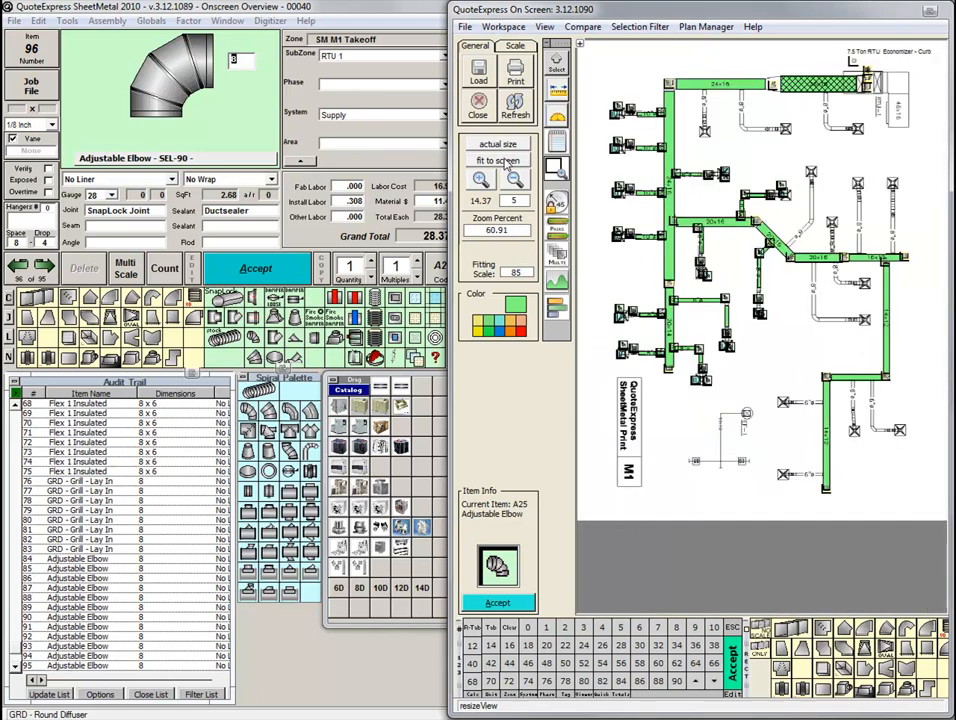